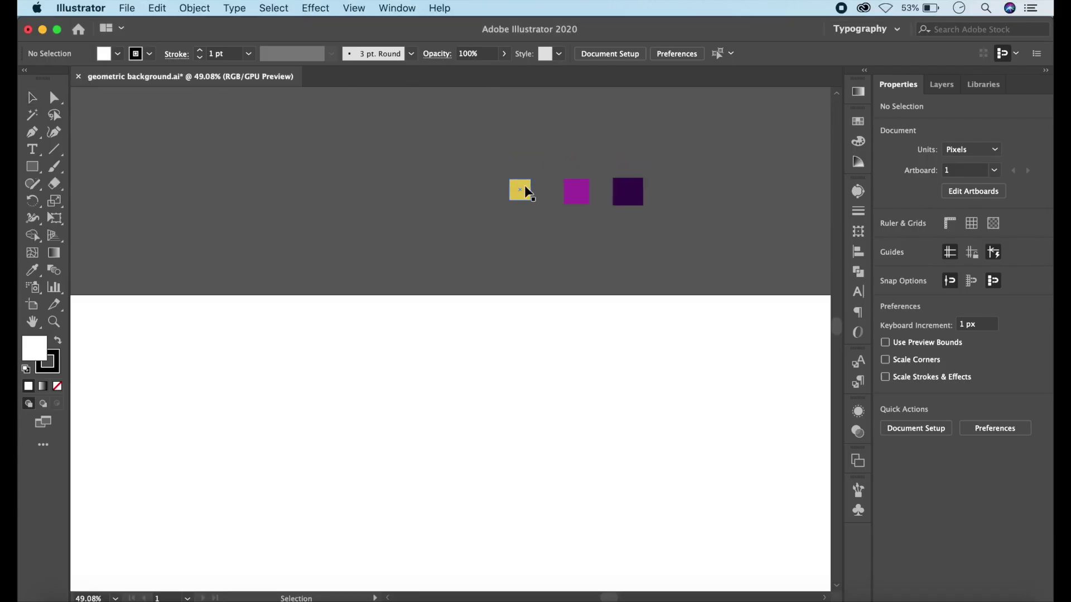
Set the three palette squares to yellow e5ba39, purple 8d1f99 and dark purple 24043d
click(519, 190)
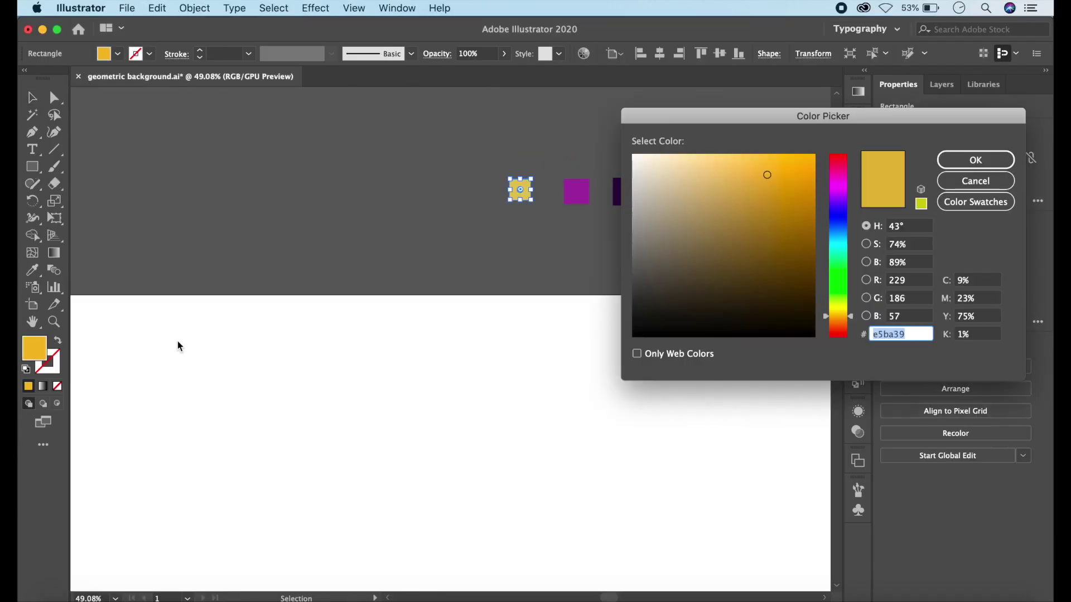
click(952, 161)
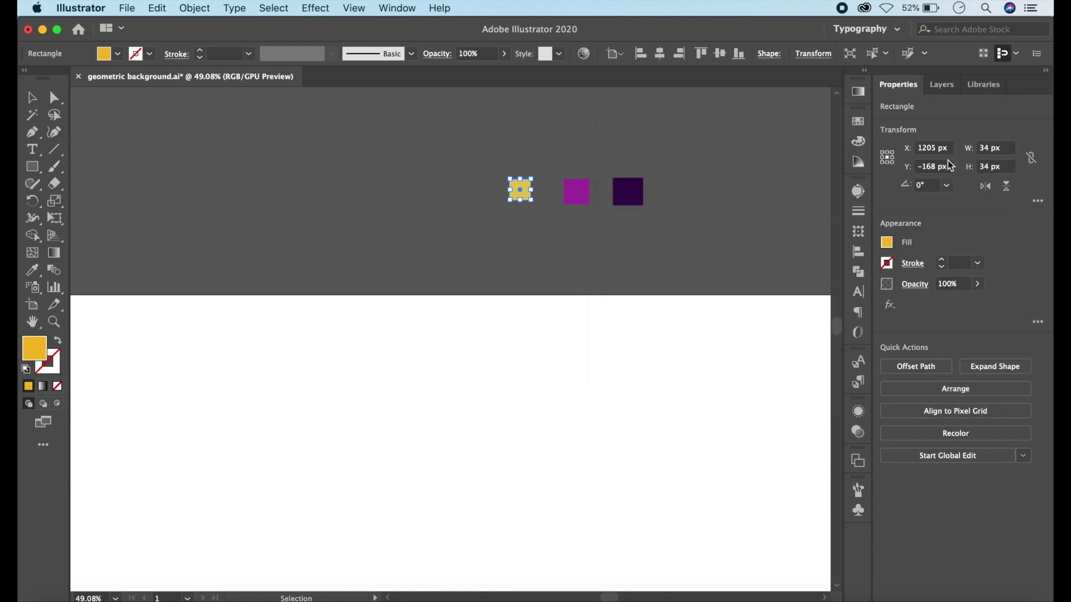
double_click(34, 348)
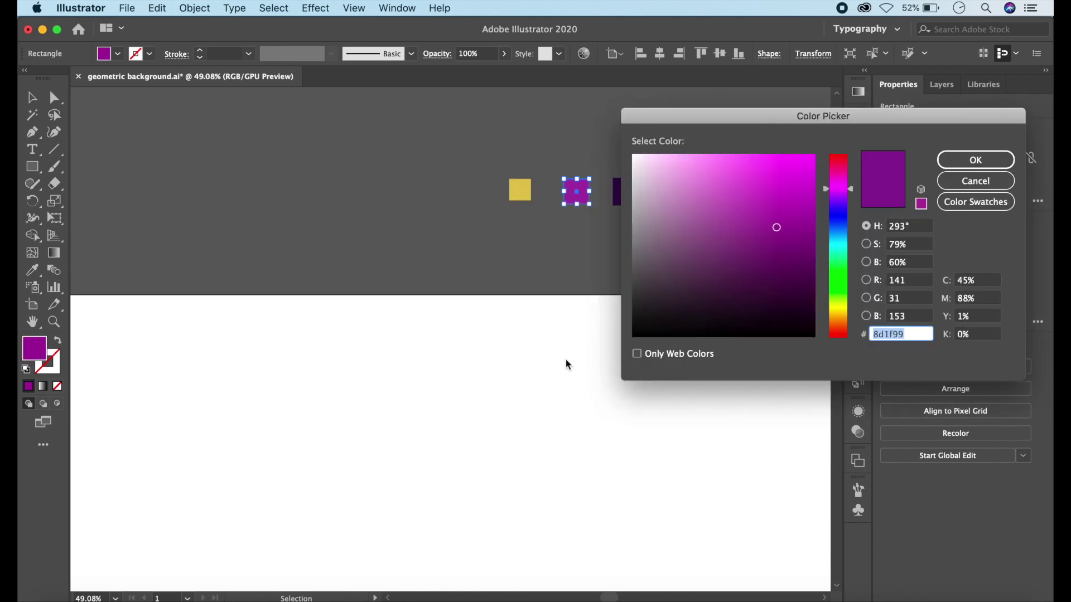
click(976, 181)
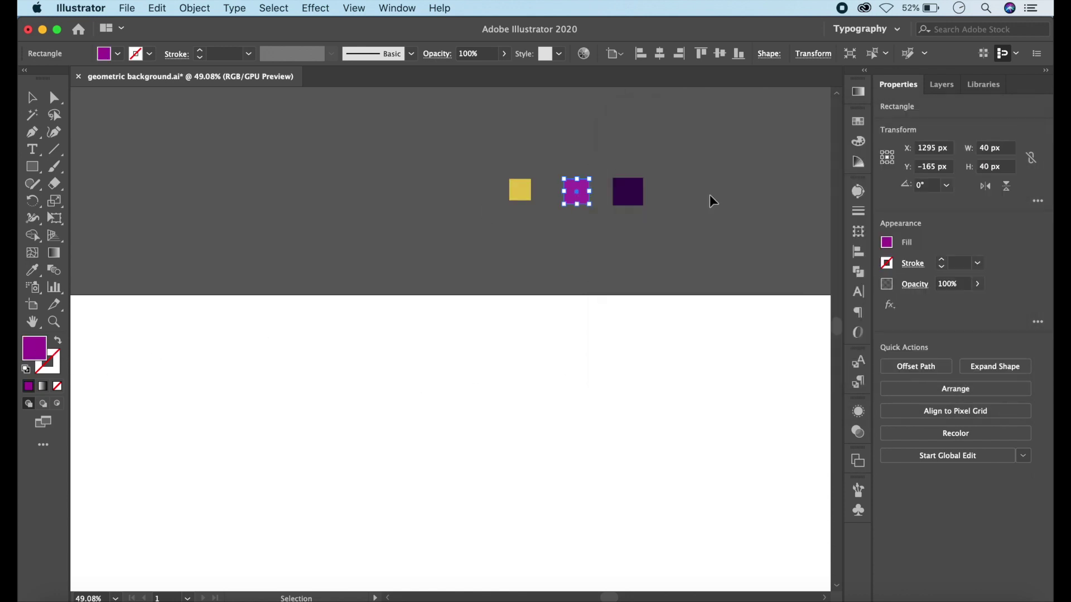
click(628, 191)
double_click(45, 348)
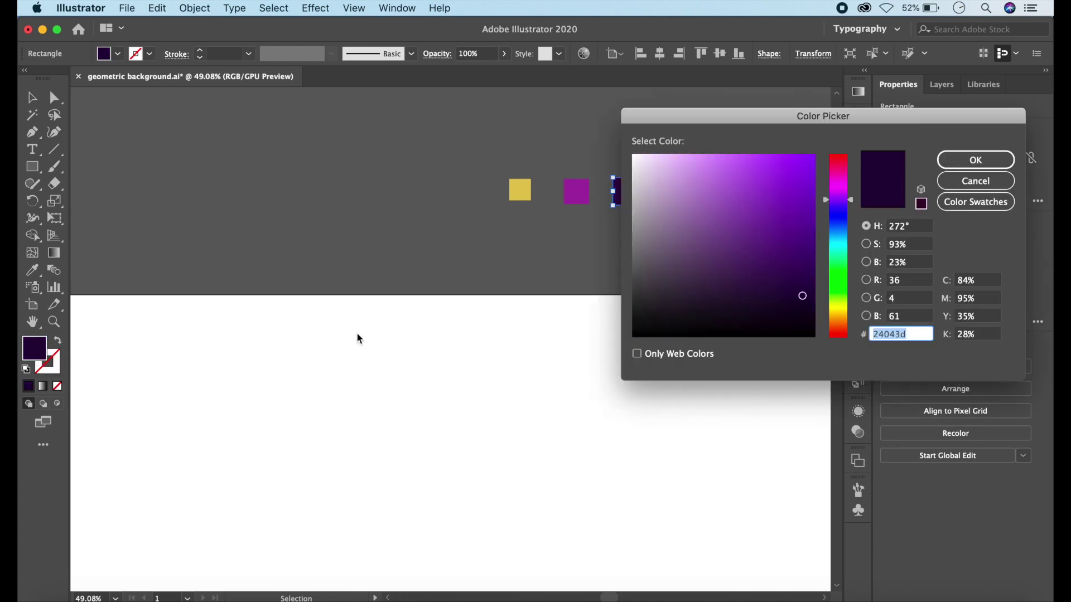
click(939, 163)
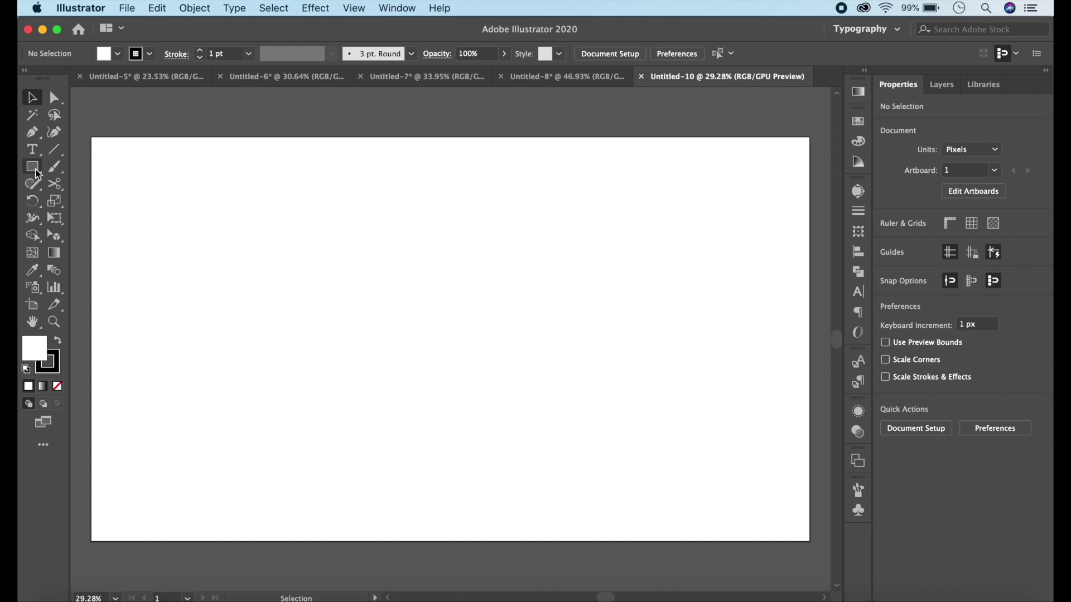
Create a 3-sided polygon triangle with the Polygon Tool
click(35, 168)
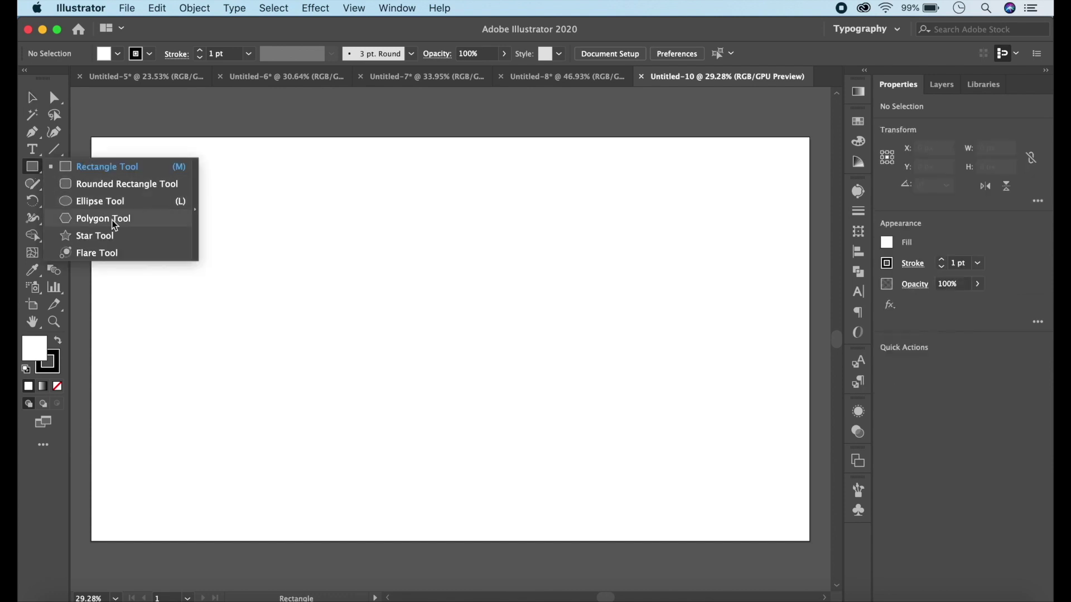
drag(37, 173, 106, 219)
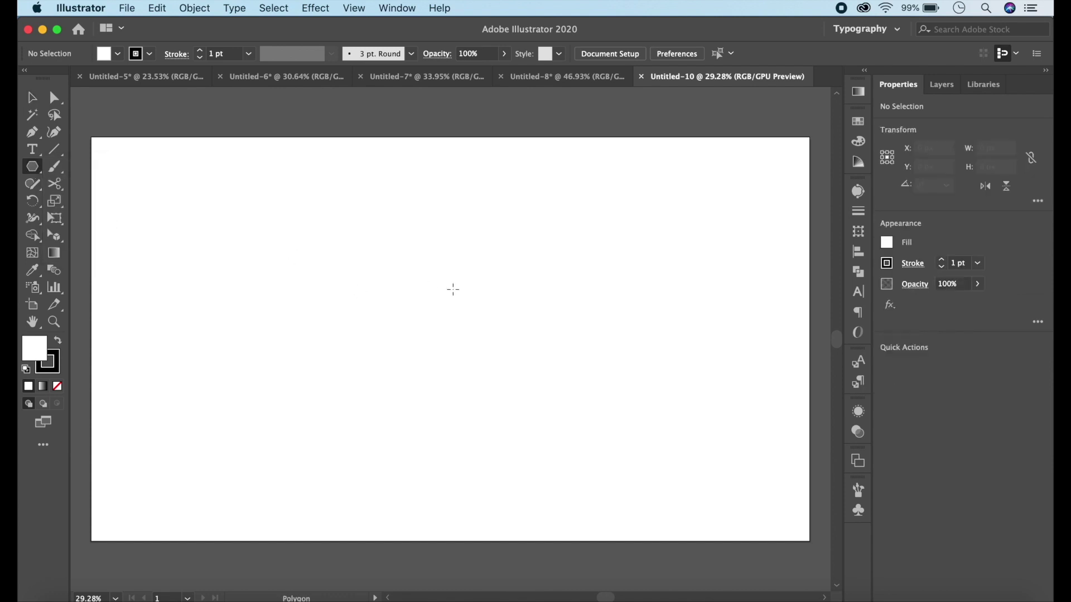
click(434, 288)
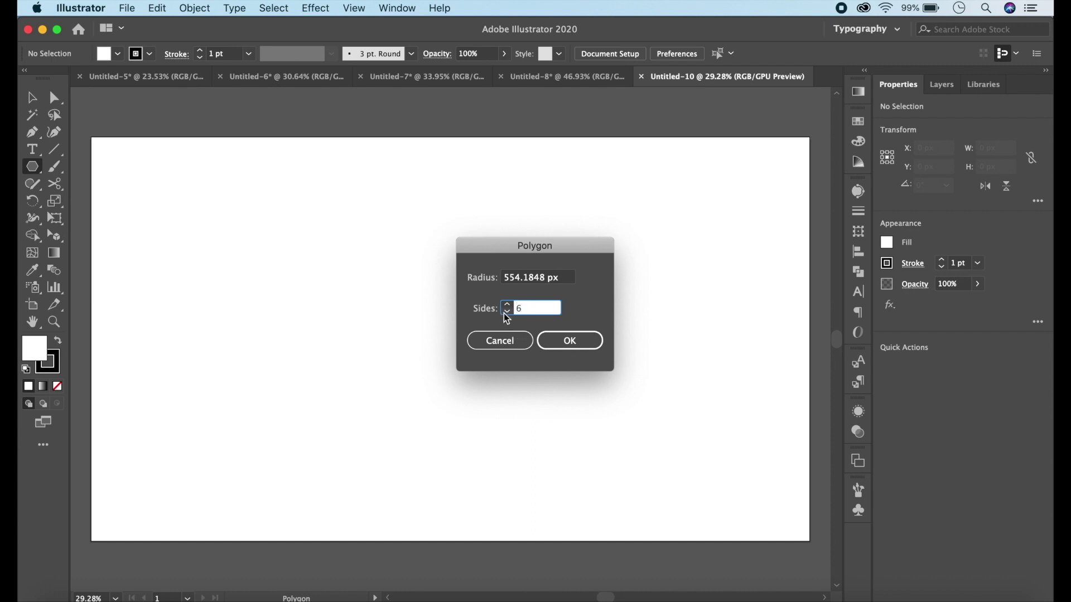
click(507, 312)
click(576, 342)
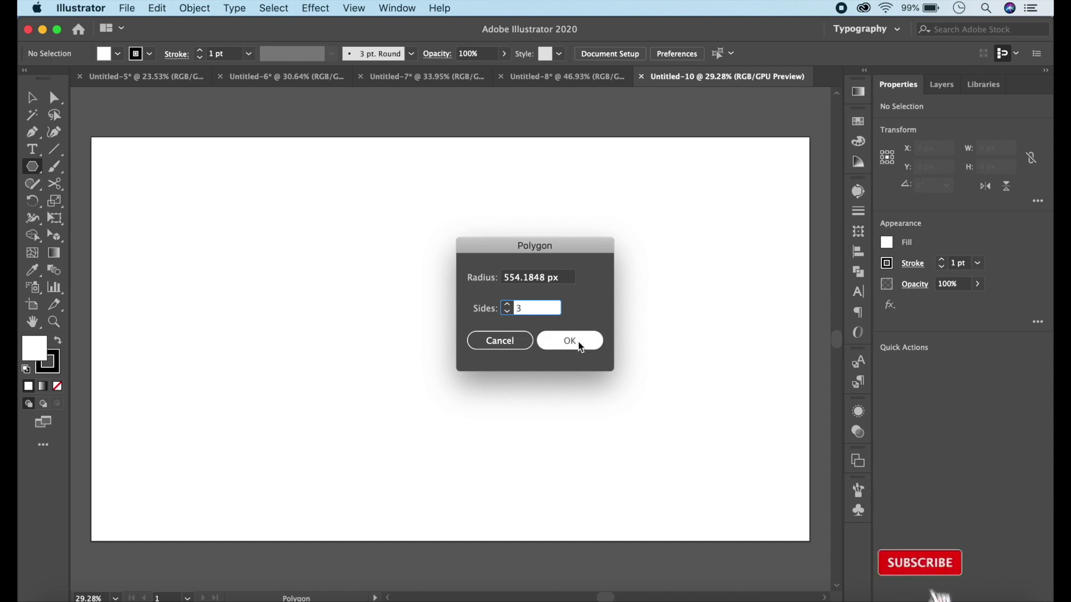
Remove the triangle's fill, then shrink it to about 389 px wide and centre it, keeping it upright
key(slash)
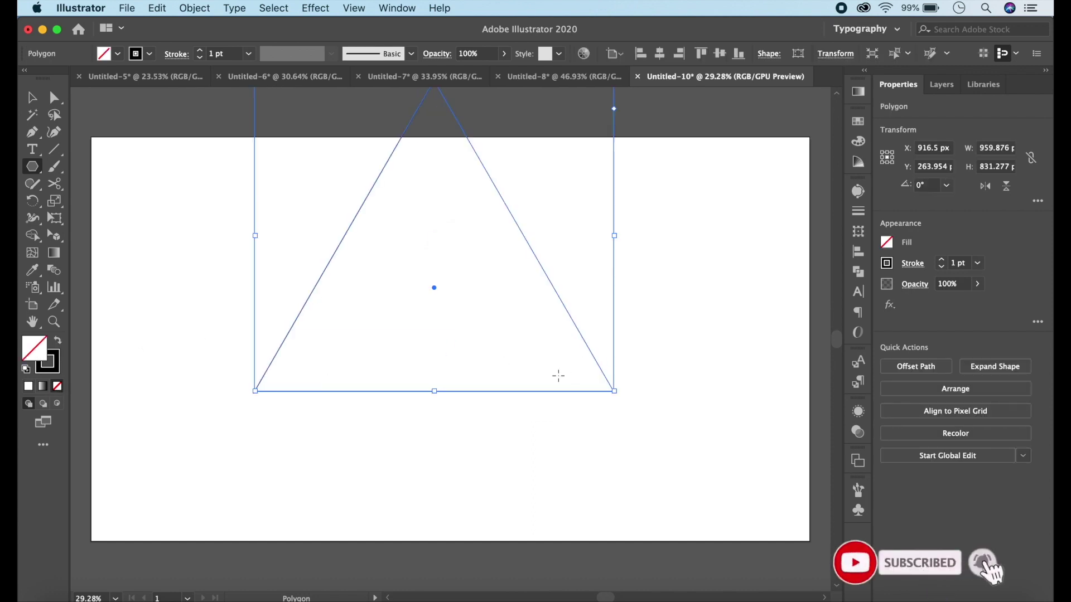
key(v)
drag(613, 391, 471, 300)
drag(361, 211, 495, 354)
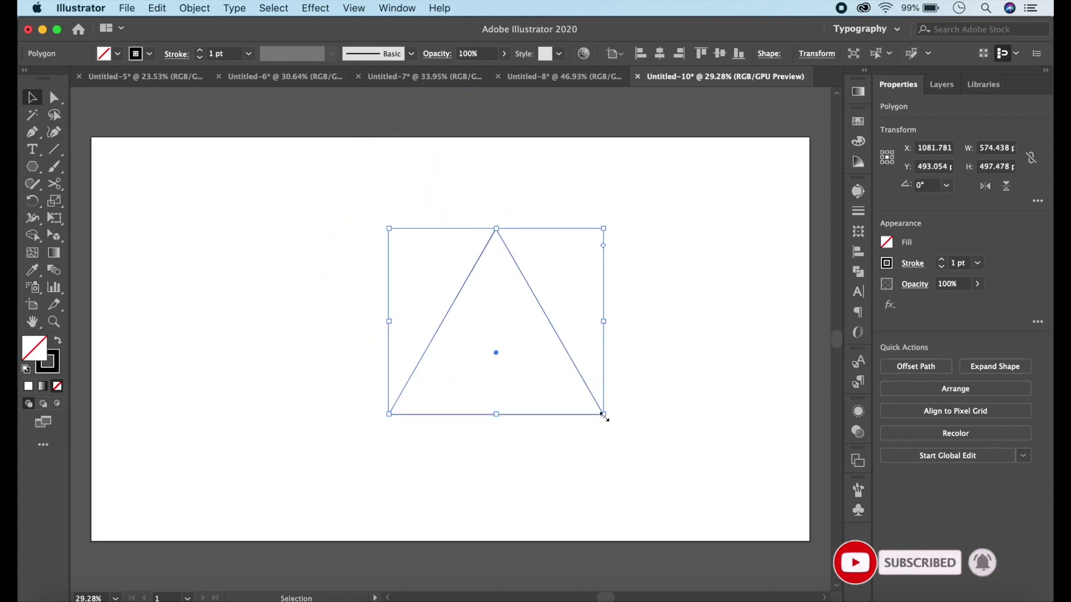
drag(603, 411, 533, 355)
drag(552, 267, 533, 405)
key(ctrl+z)
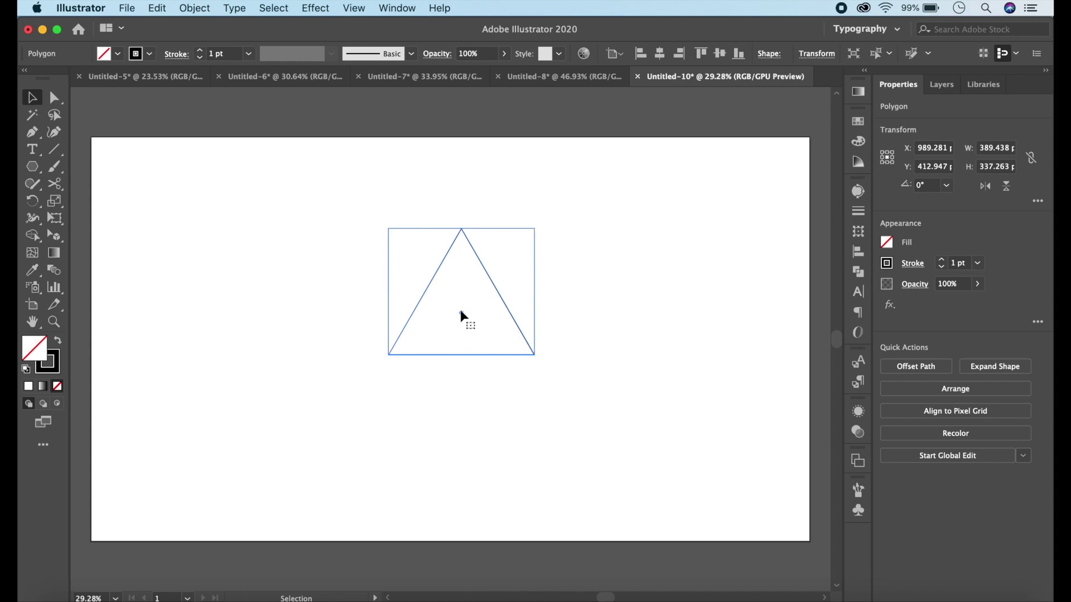
Round the triangle's corners to 30 px
click(405, 50)
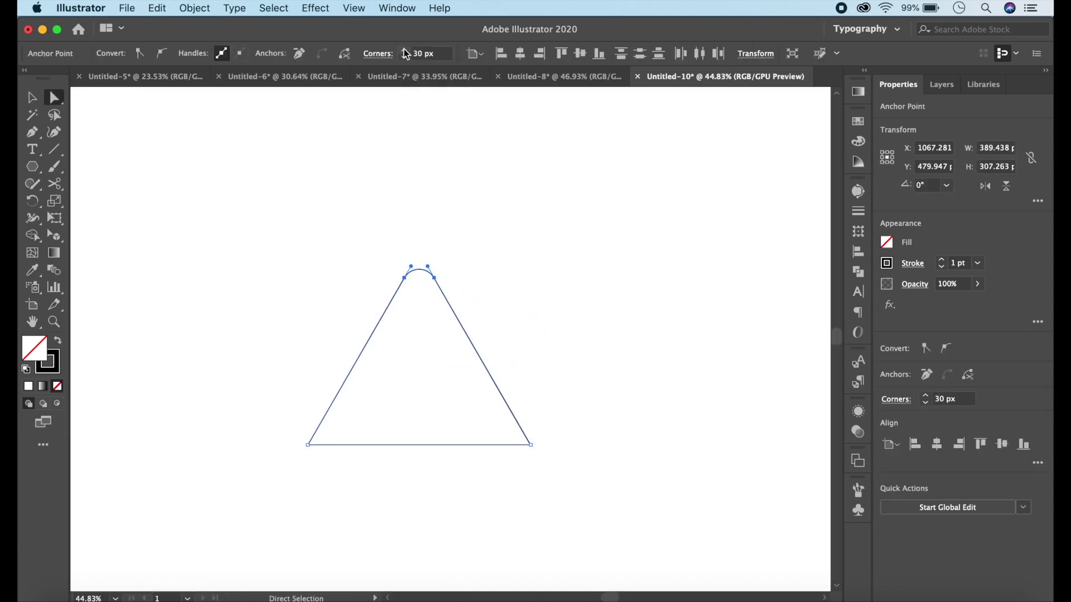
click(308, 445)
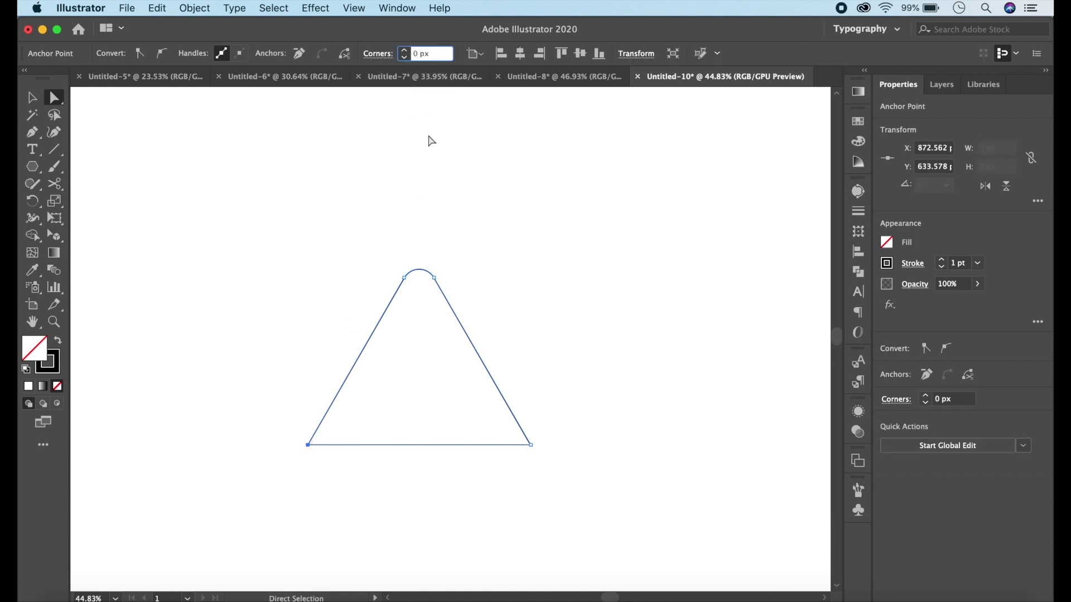
text(30)
key(Return)
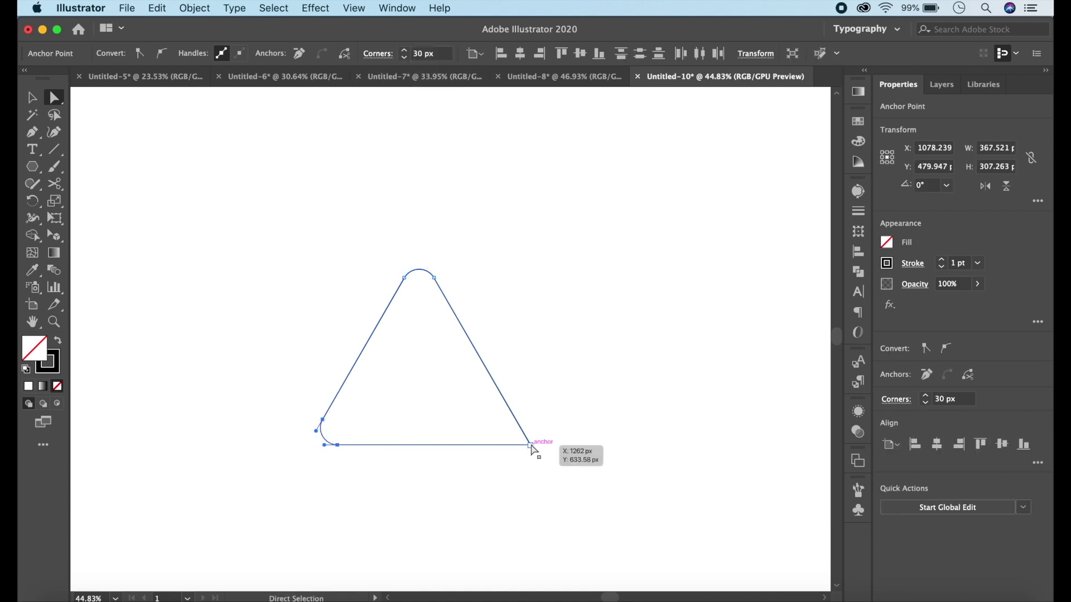
click(531, 445)
click(413, 55)
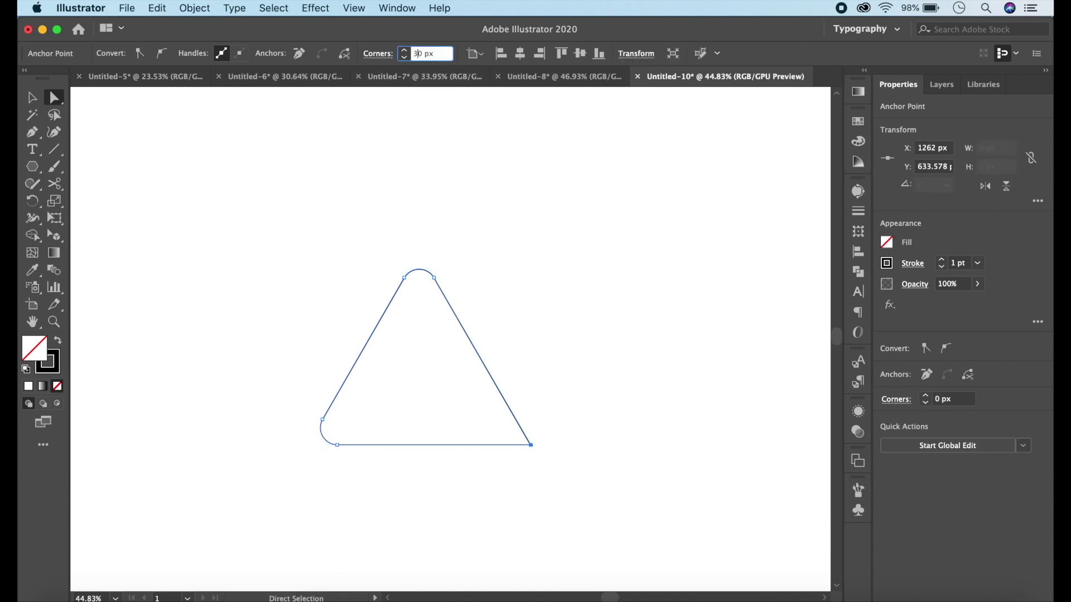
Rotate the rounded triangle to 225°, enlarge it to about 422 px, and move it up-right
mouse_move(533, 271)
mouse_down()
mouse_move(522, 402)
mouse_move(478, 441)
mouse_up()
drag(465, 354, 430, 383)
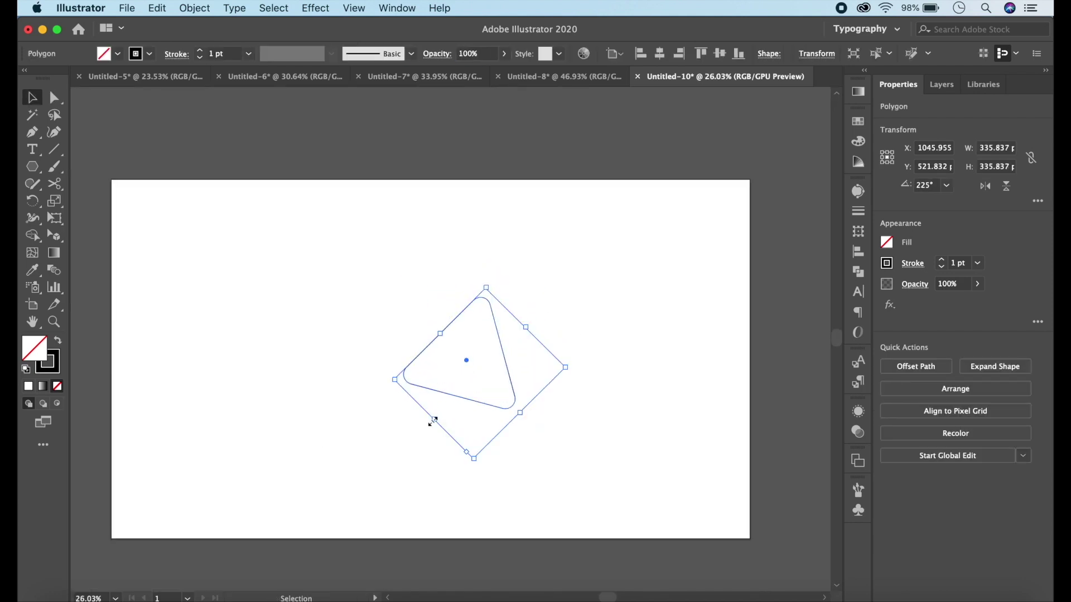
drag(434, 421, 376, 480)
mouse_move(438, 388)
mouse_down()
mouse_move(502, 354)
mouse_move(406, 301)
mouse_up()
Flip the triangle copy and nestle it diagonally against the other triangle
click(985, 185)
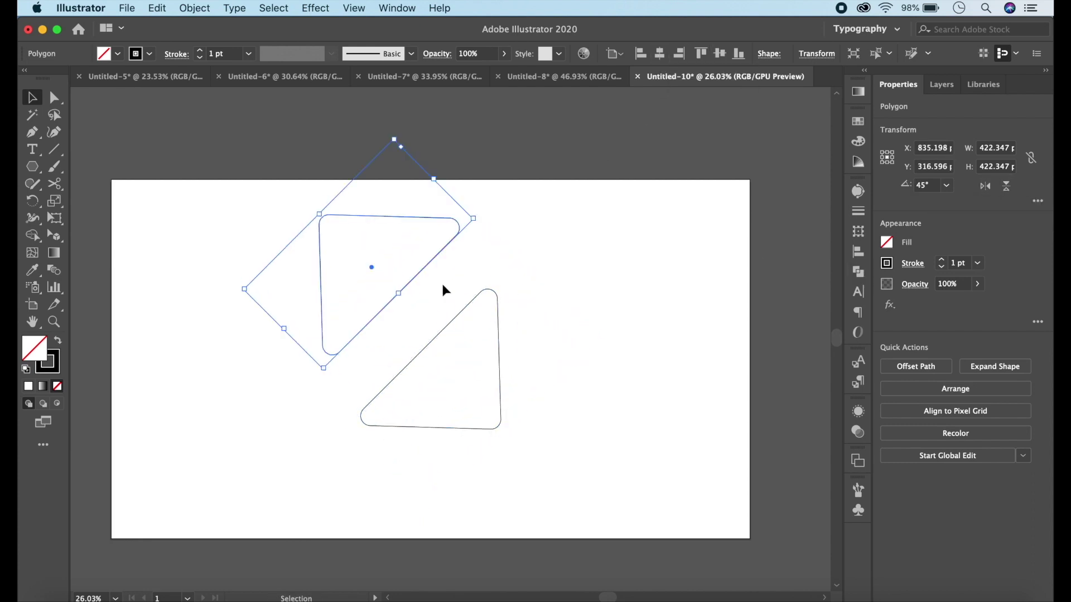
drag(371, 267, 407, 294)
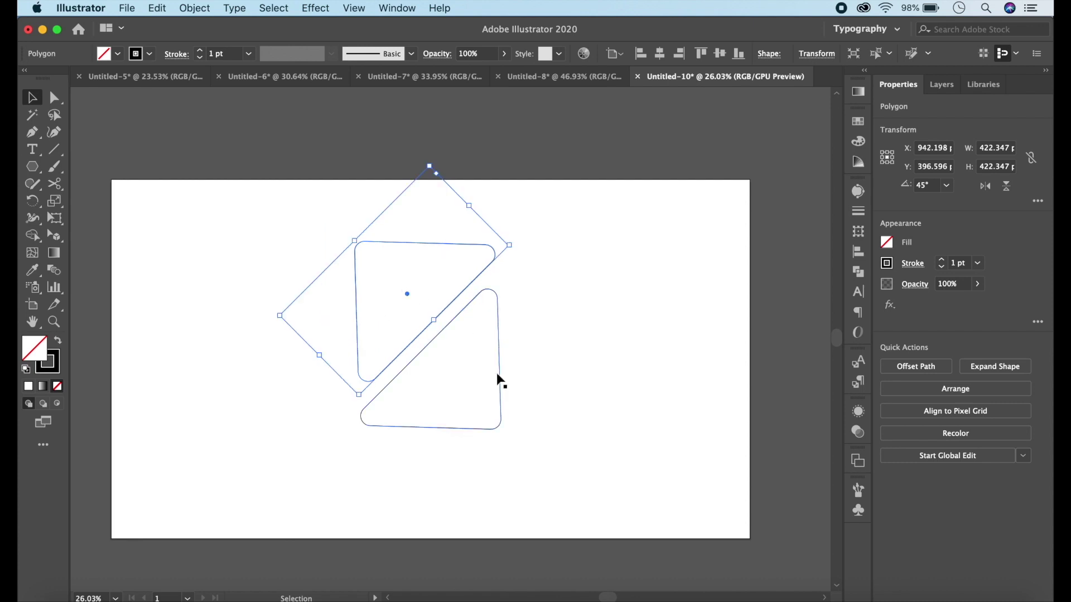
drag(406, 294, 416, 277)
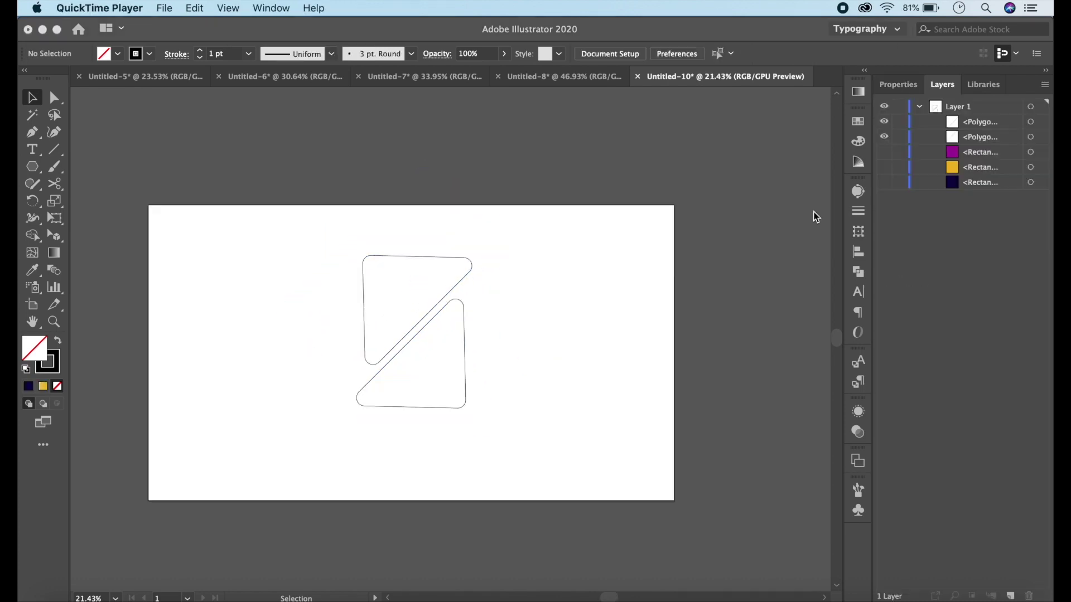
click(816, 217)
Group both triangles and centre the group horizontally and vertically on the artboard
click(898, 84)
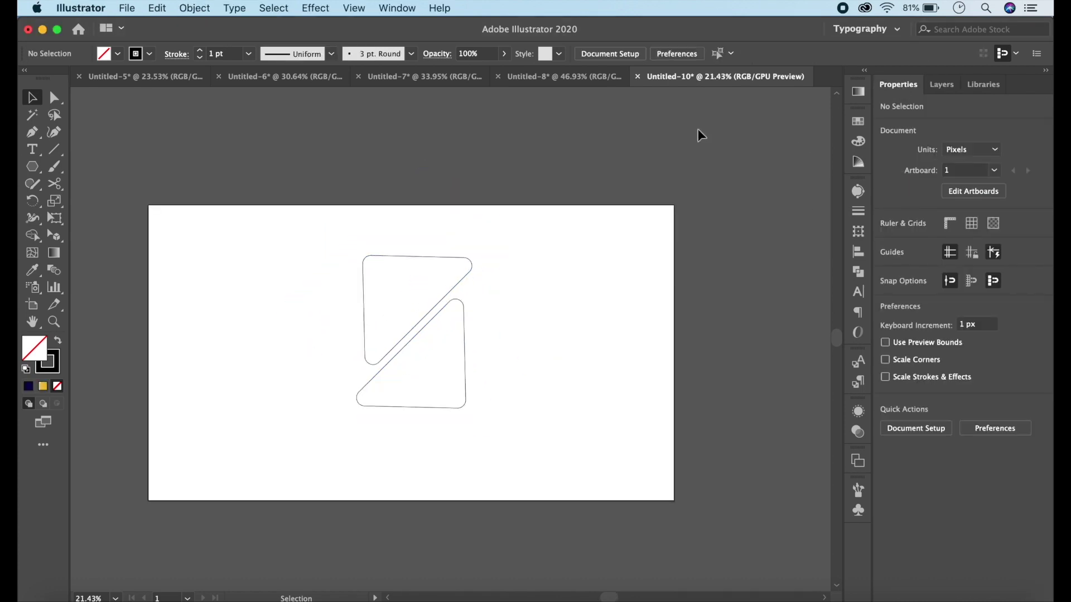
drag(328, 241, 488, 431)
key(super+g)
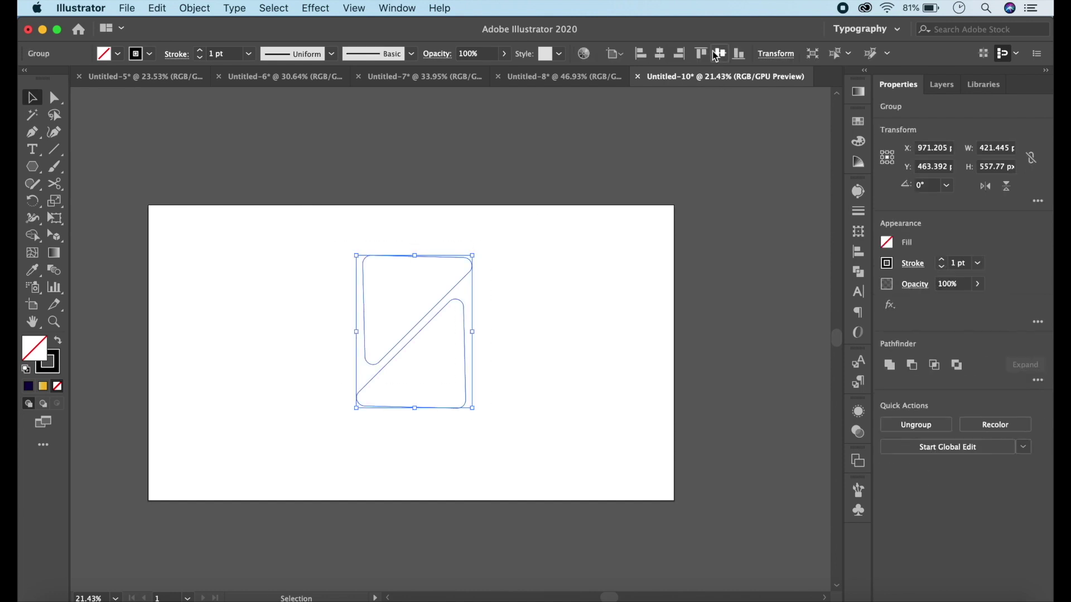
click(720, 54)
click(660, 53)
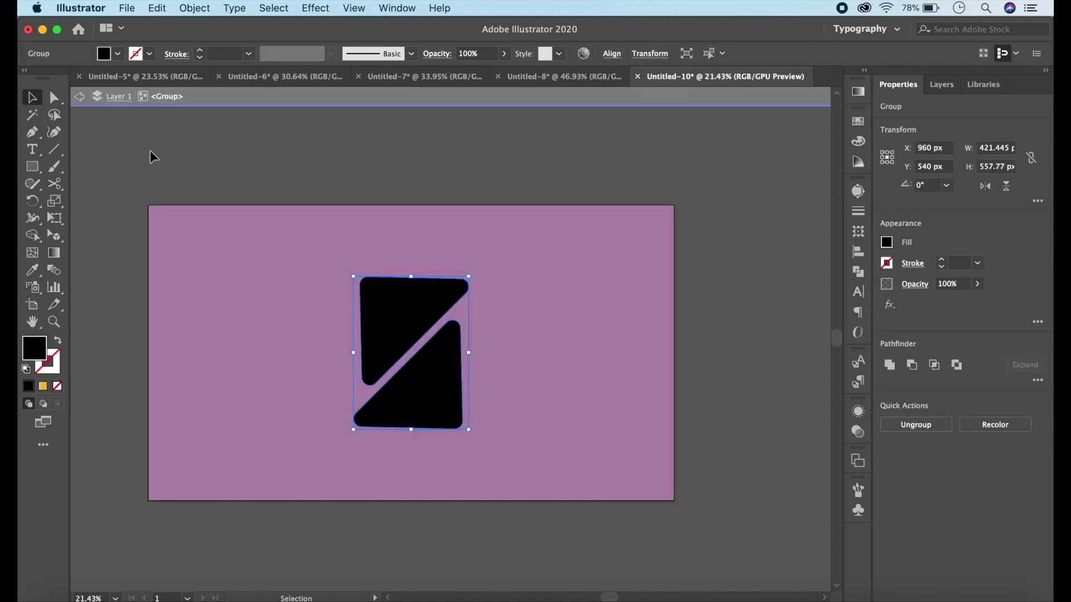
Add a gradient mesh point inside each of the two triangles
click(149, 150)
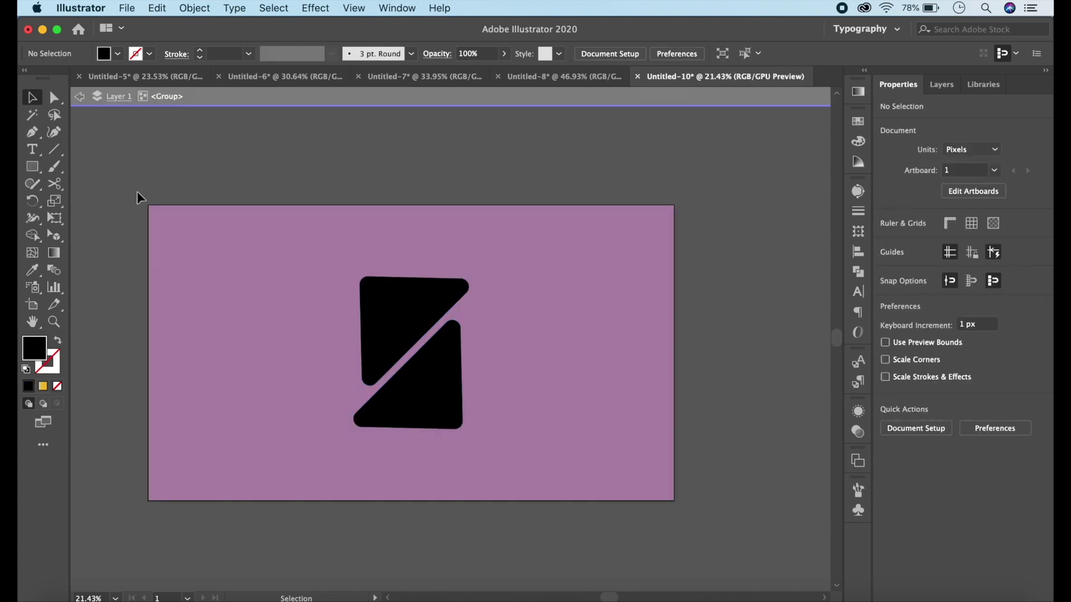
click(390, 314)
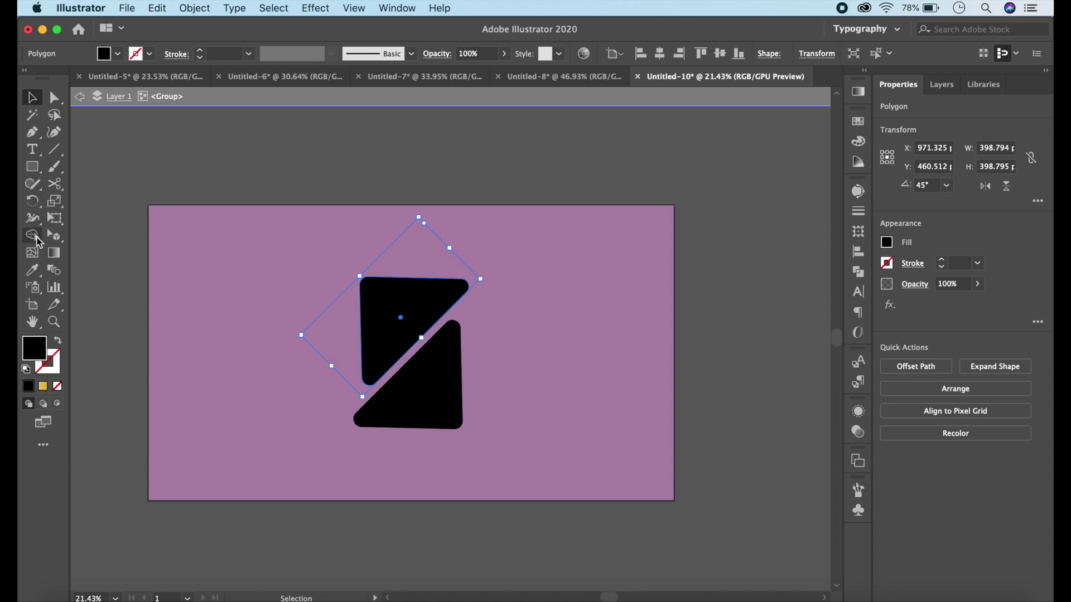
click(32, 253)
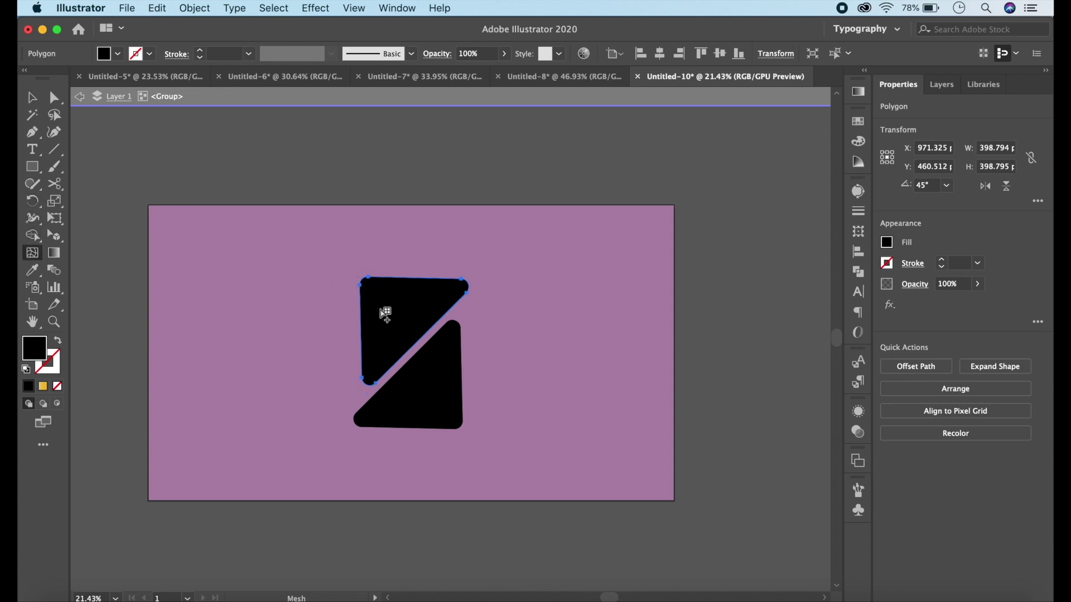
click(414, 305)
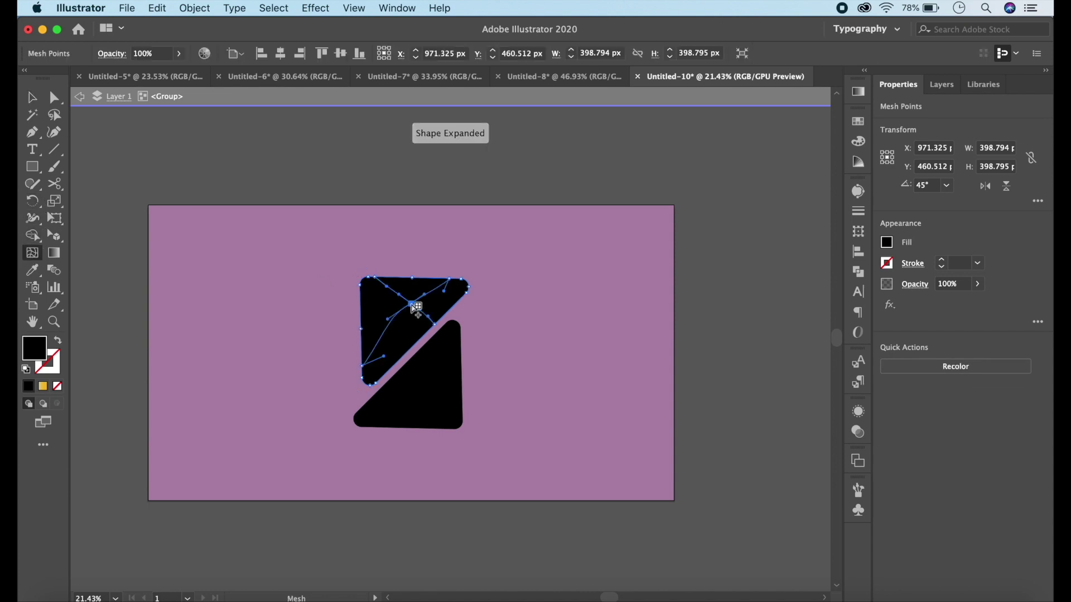
click(401, 410)
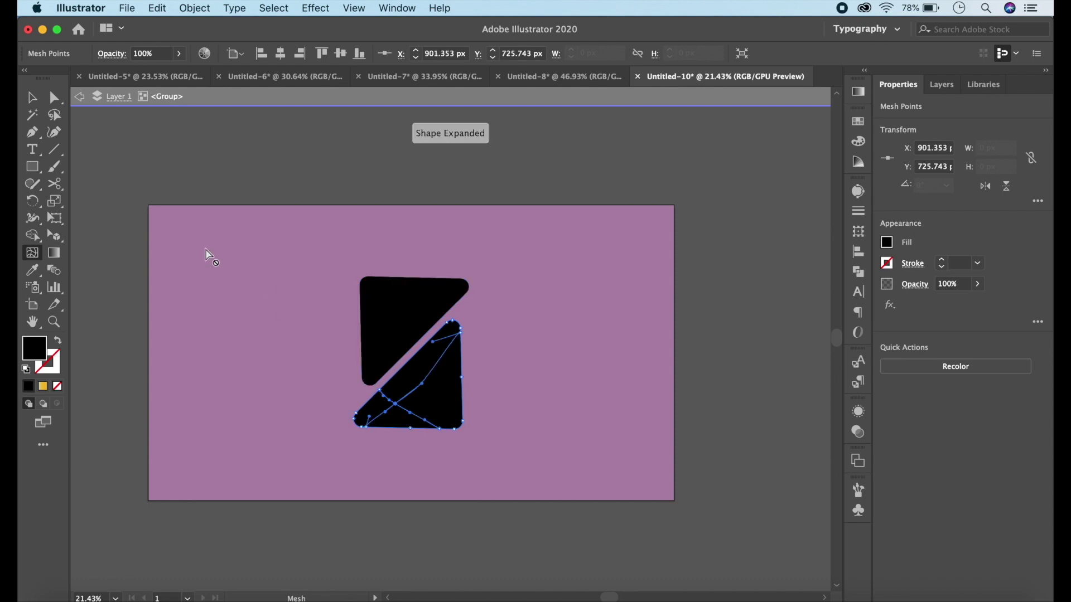
key(a)
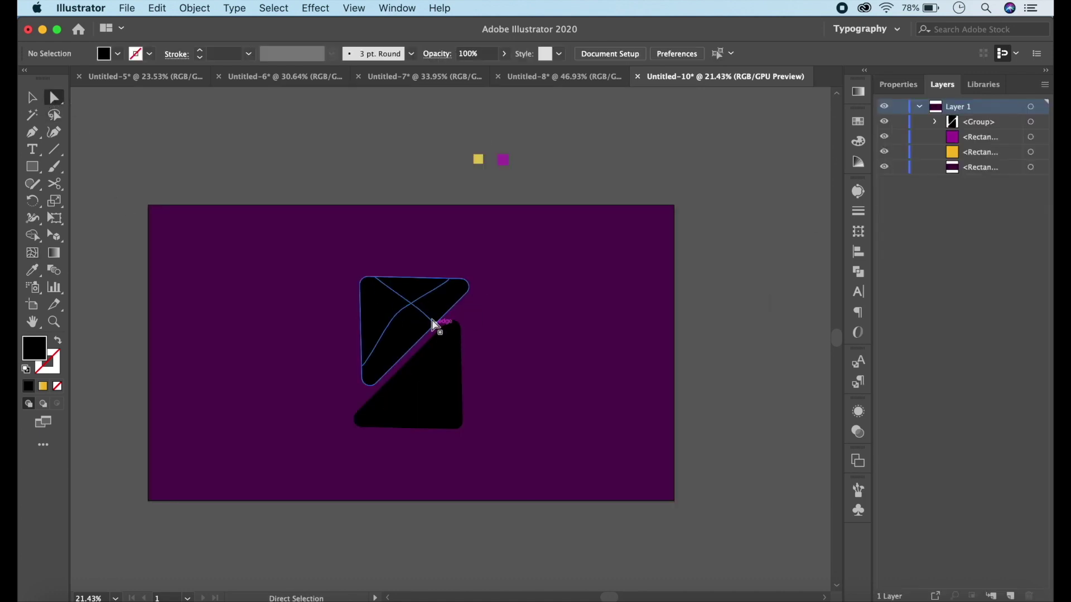
Colour the top triangle's mesh purple and the lower triangle's mesh yellow
click(414, 305)
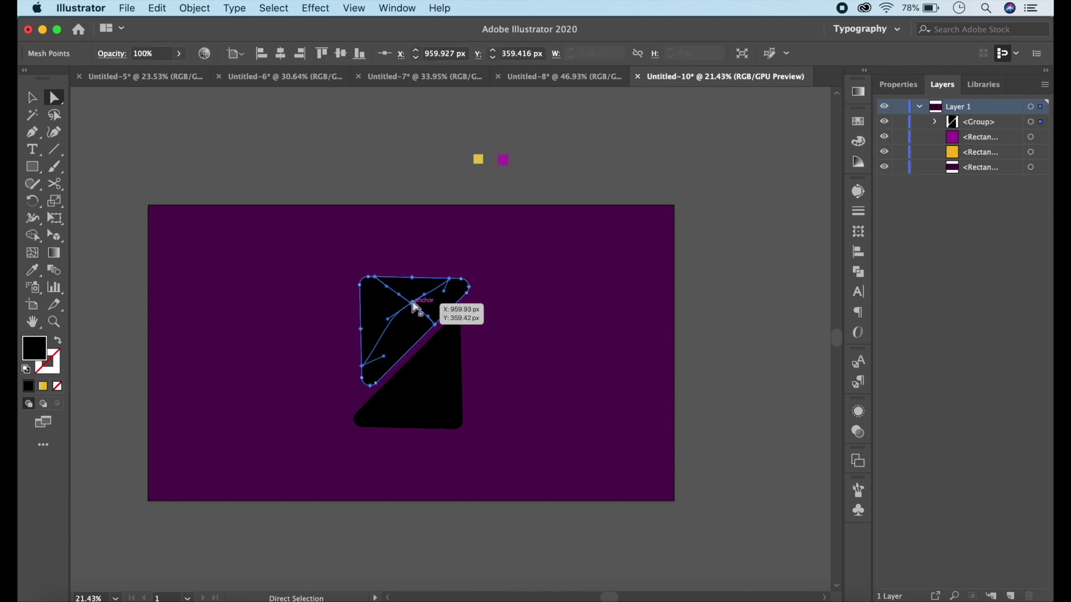
key(i)
click(503, 160)
key(a)
click(398, 410)
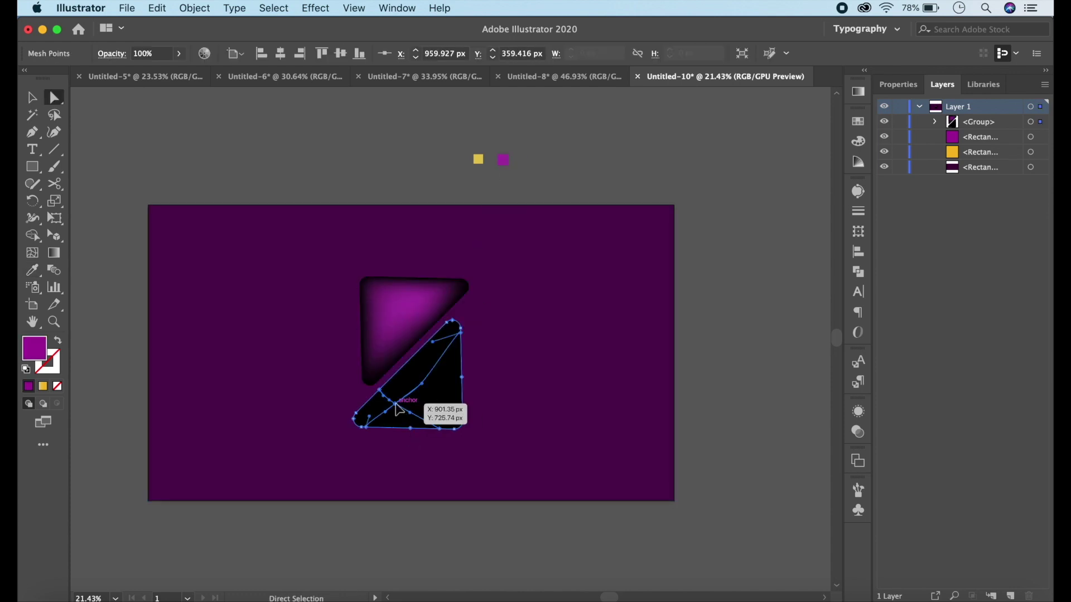
key(i)
click(483, 156)
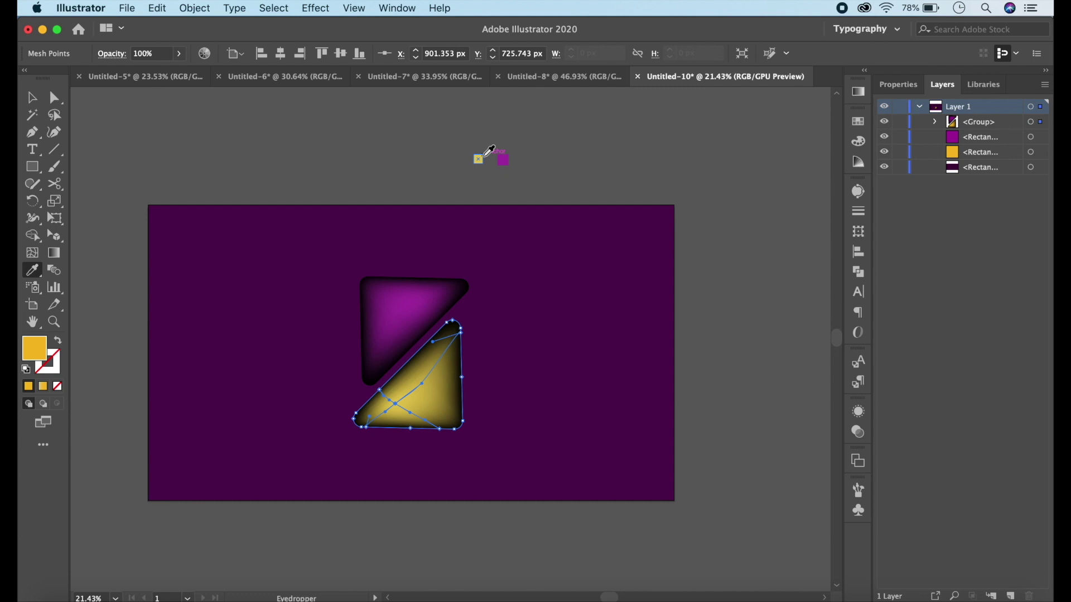
key(v)
click(209, 149)
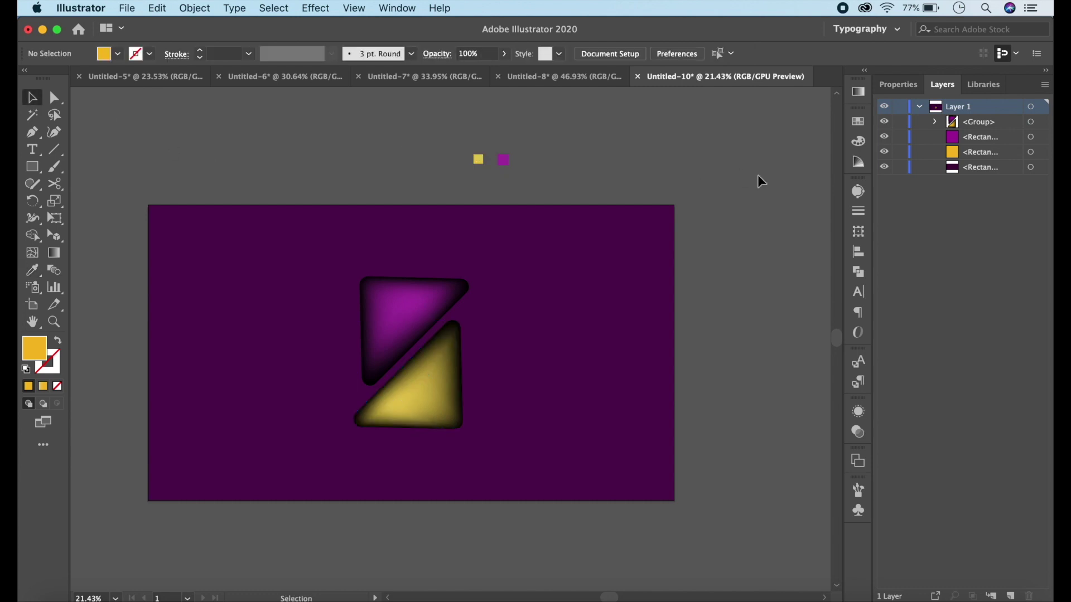
Fill the background rectangle with dark purple 24043d
click(254, 349)
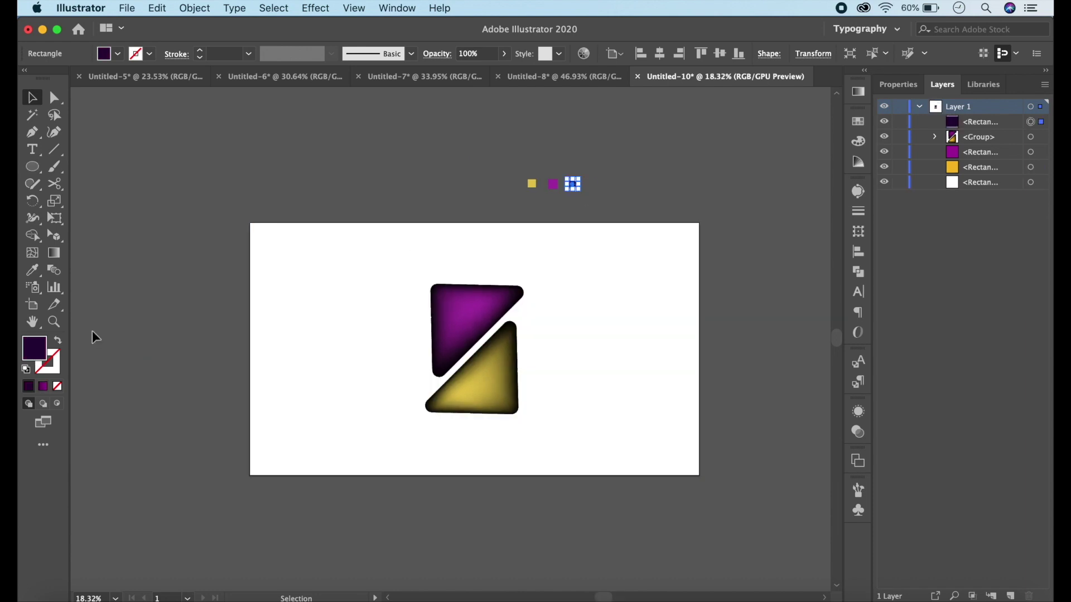
double_click(35, 350)
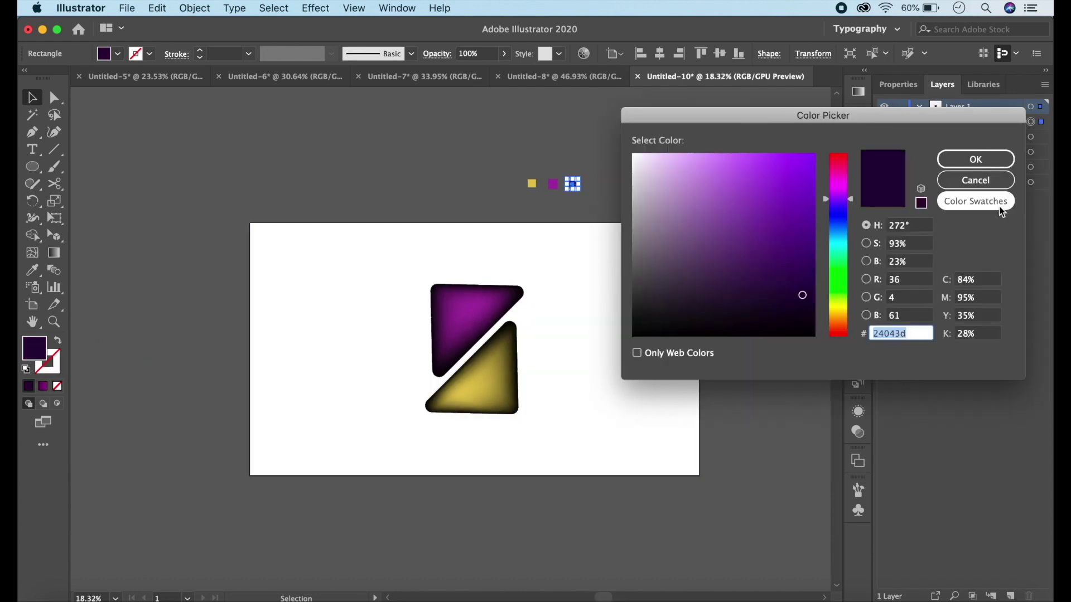
click(948, 159)
click(262, 301)
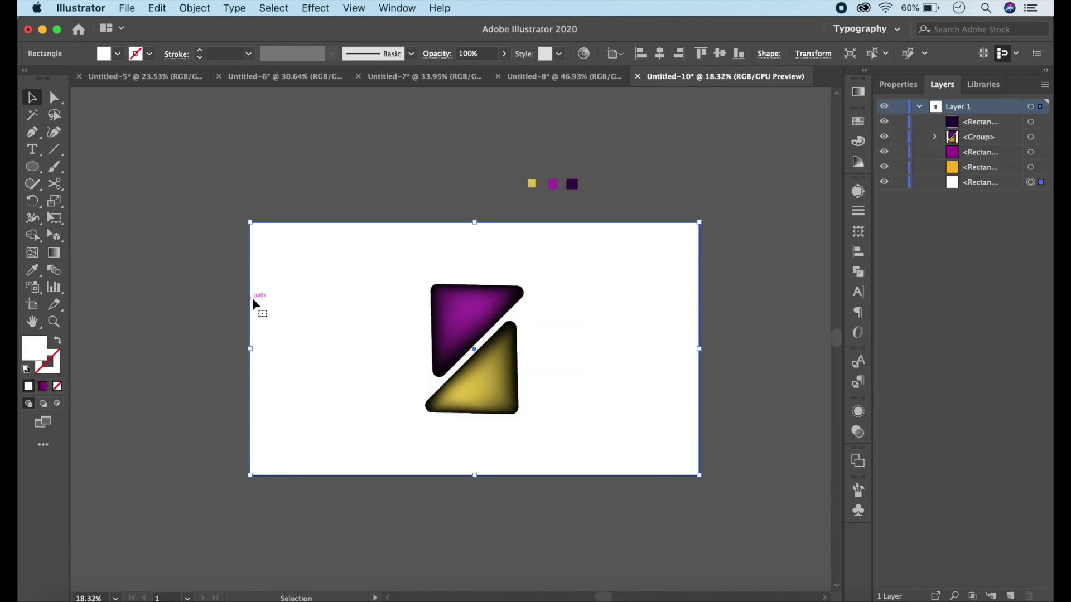
key(i)
click(573, 184)
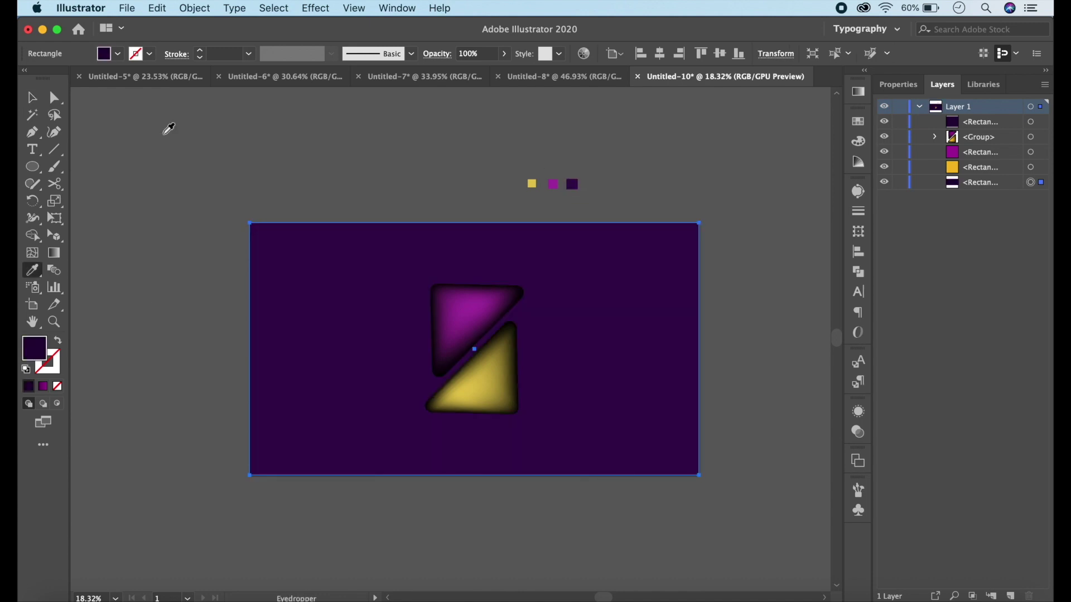
key(v)
click(177, 161)
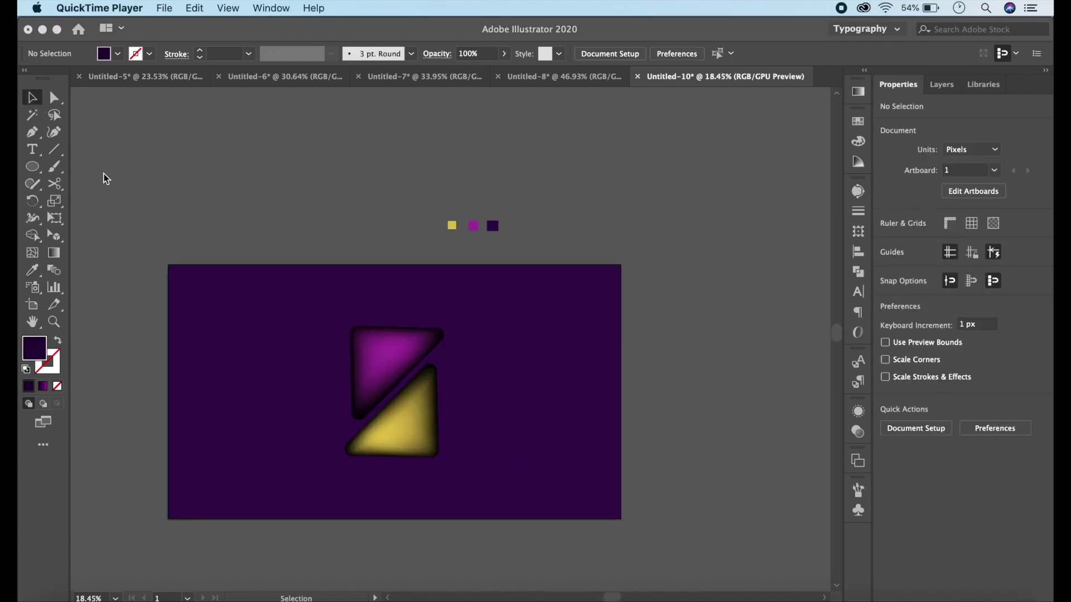
Draw a circle in the artboard's lower right with a gradient fill
key(l)
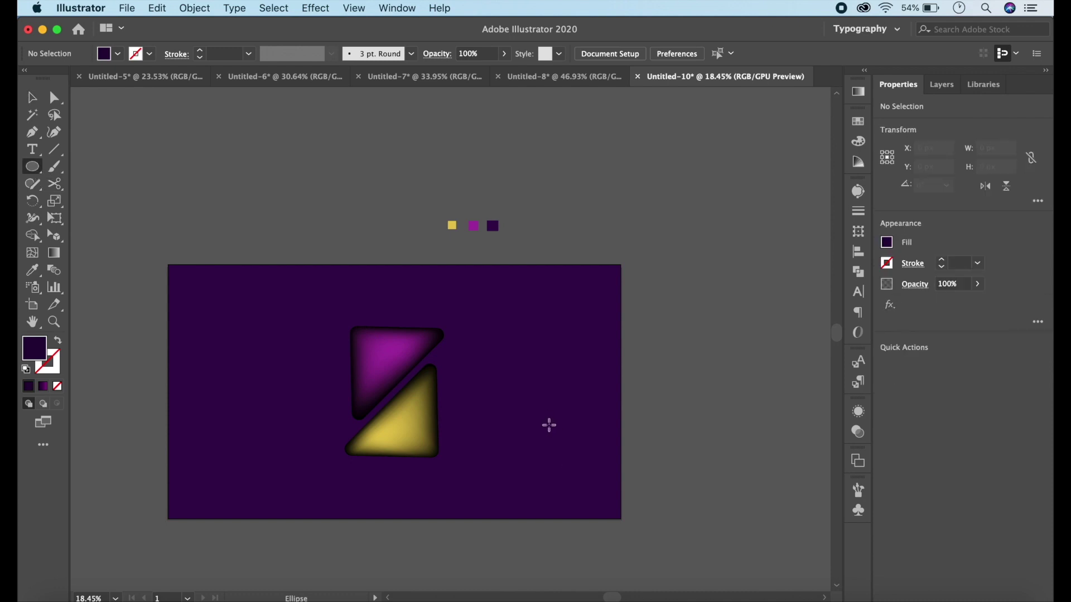
drag(547, 447, 608, 509)
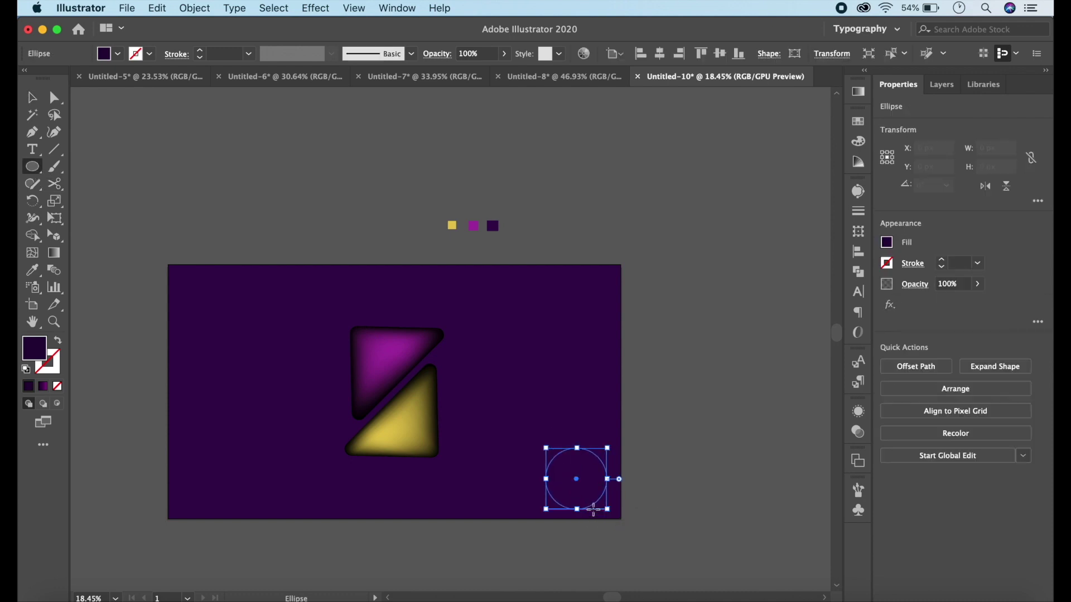
click(43, 386)
Set the circle's gradient from dark purple to bright purple at a 34° angle
click(814, 221)
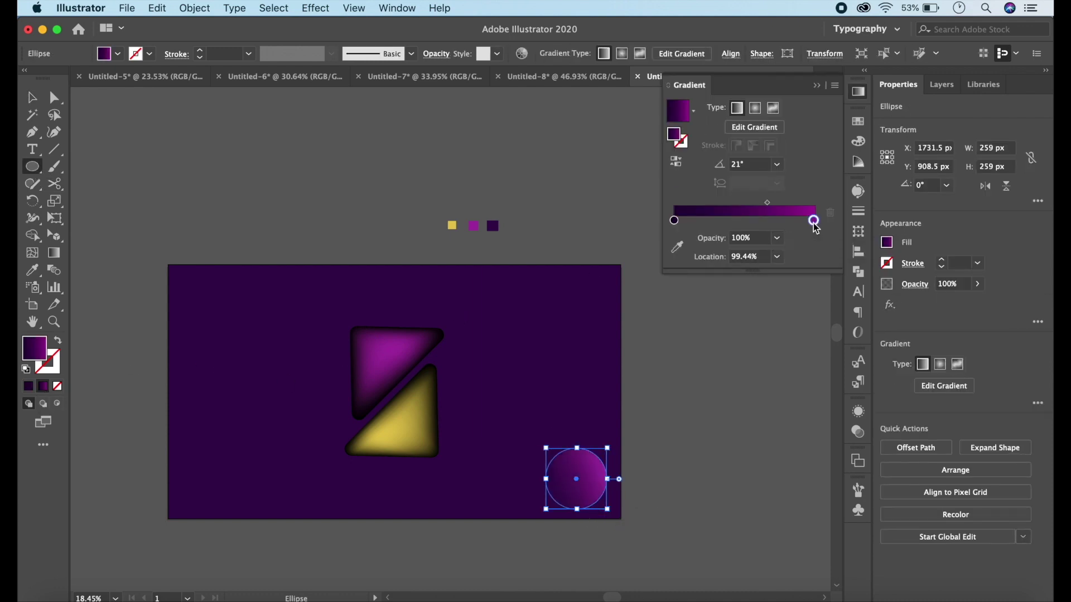
click(677, 247)
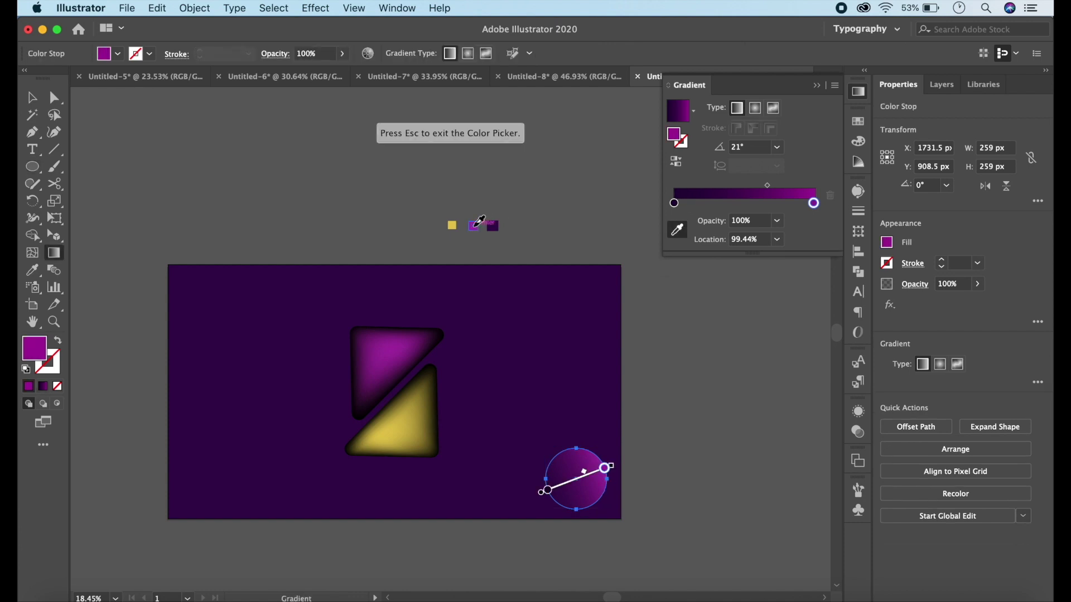
click(474, 225)
click(674, 203)
key(i)
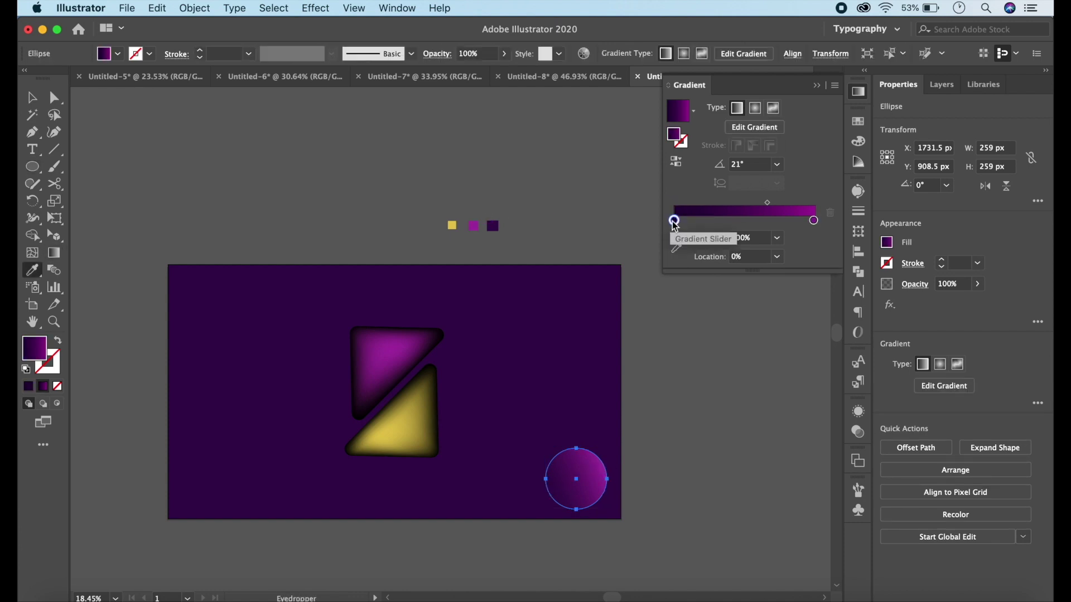
key(g)
click(677, 230)
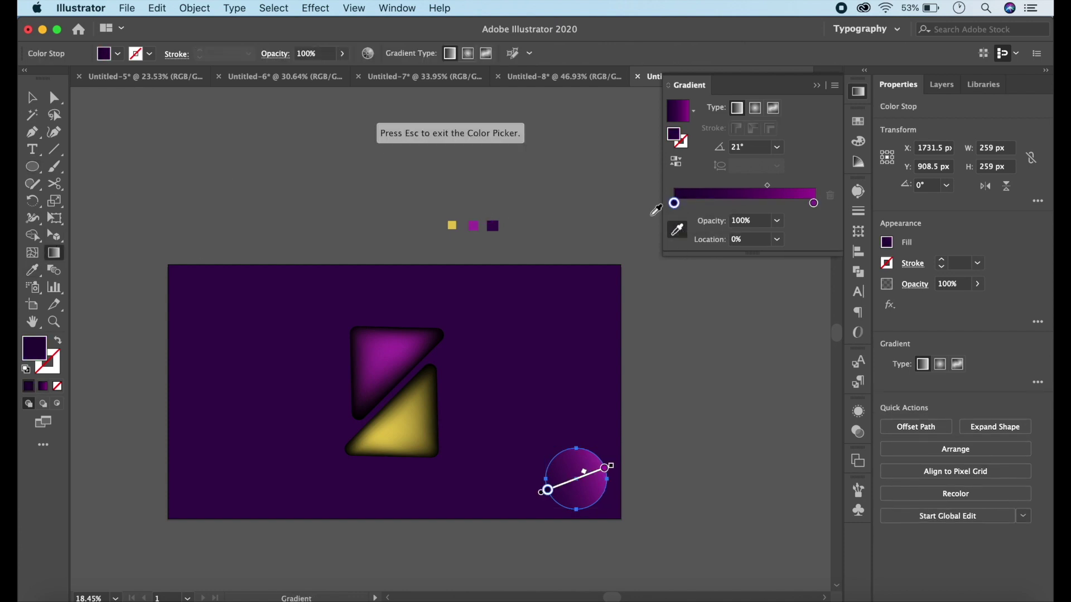
click(494, 225)
scroll(760, 151, up, 13)
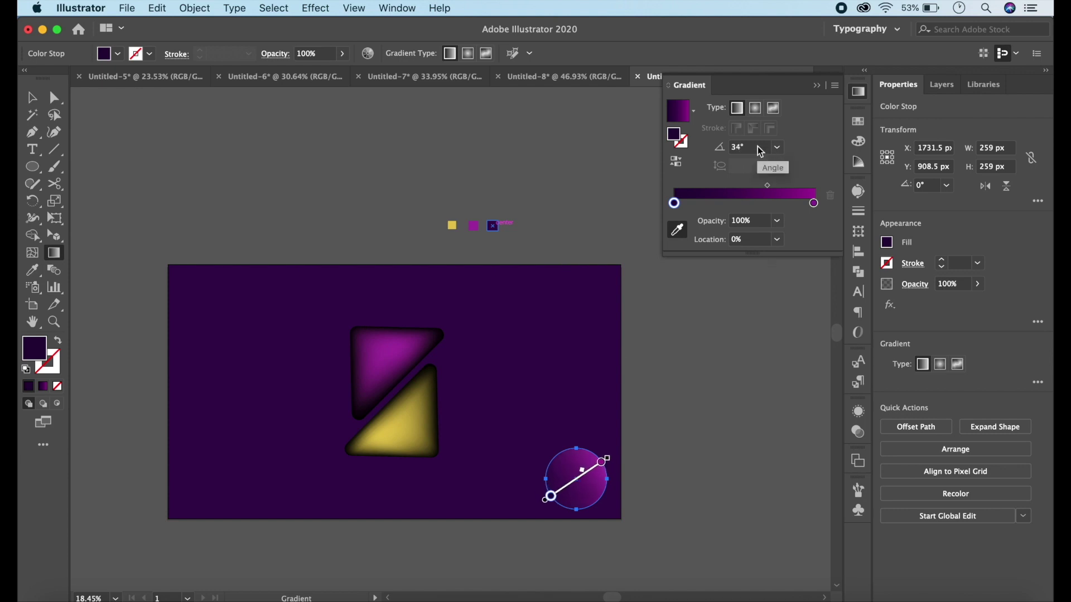
click(817, 87)
Duplicate the gradient circle, move the copy to the top-left, and flip it
key(v)
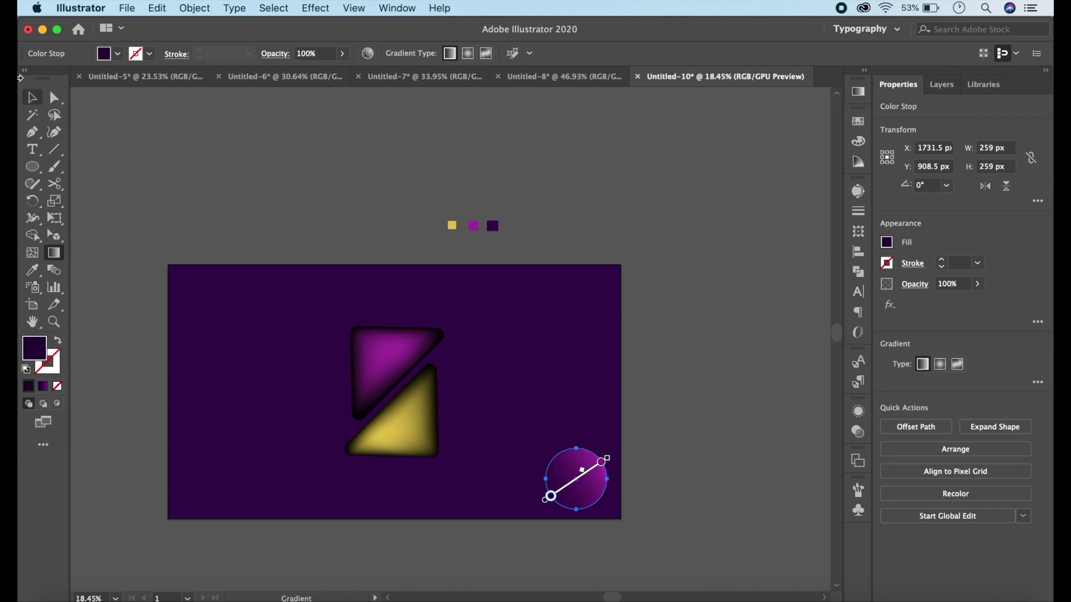
key(super+c)
key(super+v)
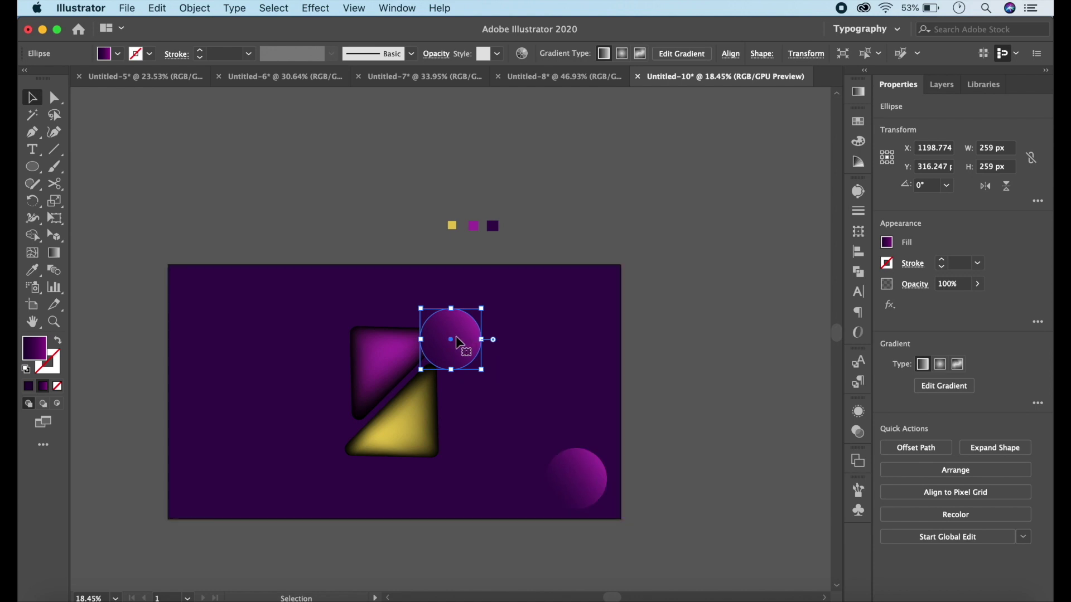
mouse_move(453, 342)
mouse_down()
mouse_move(256, 303)
mouse_move(262, 268)
mouse_move(252, 303)
mouse_move(215, 301)
mouse_up()
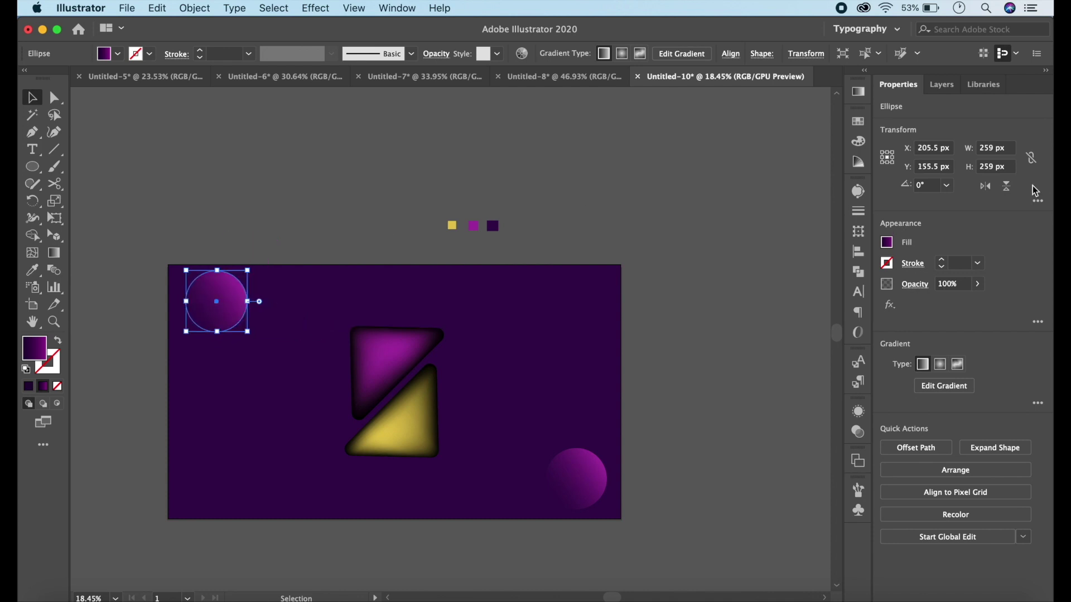
click(986, 187)
click(1007, 188)
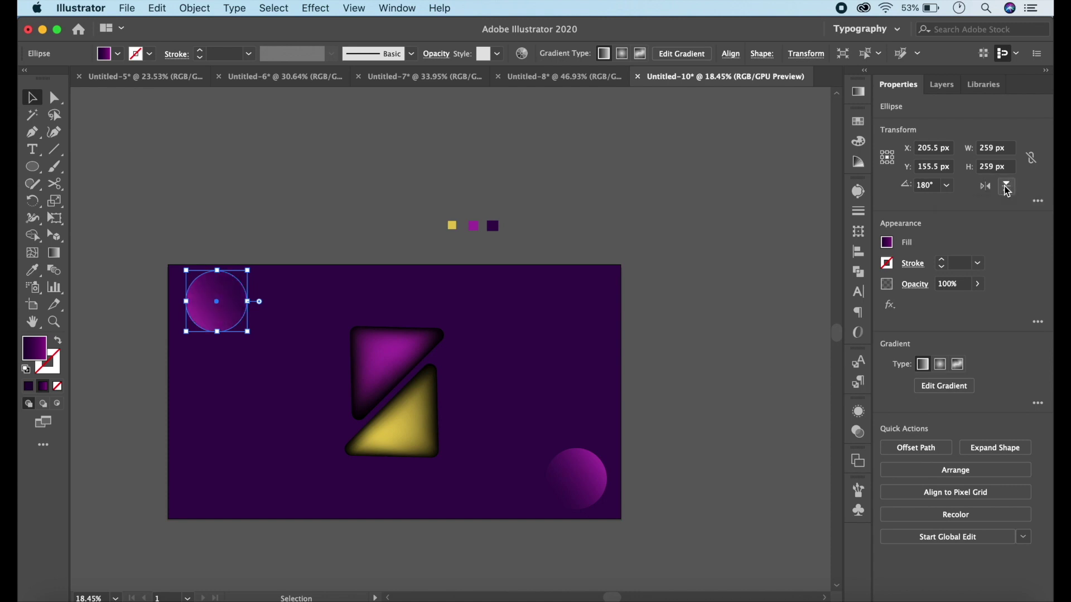
click(697, 276)
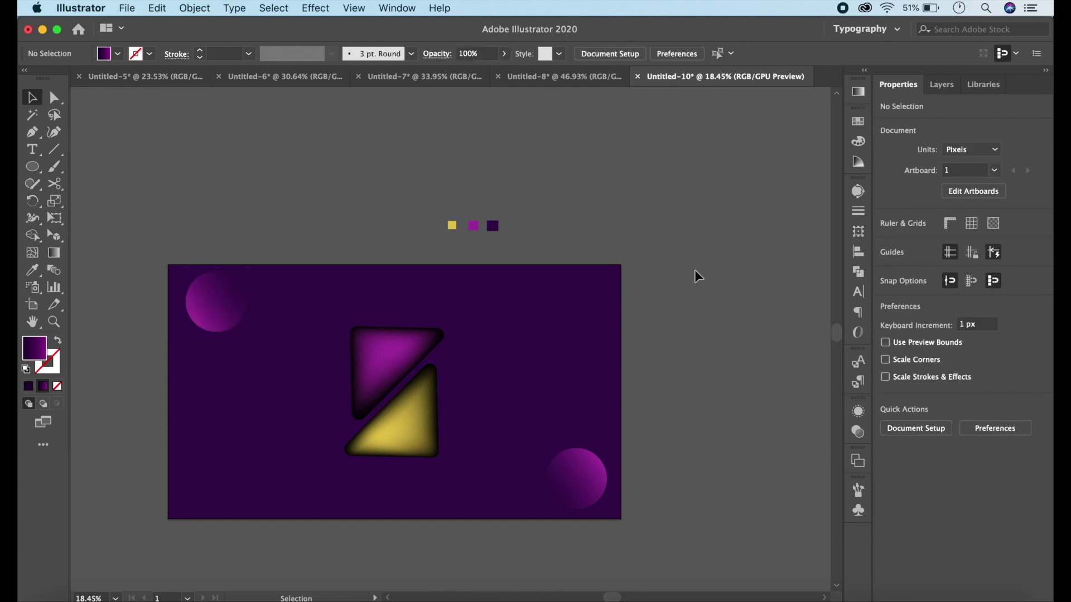
Make the top-left circle's right gradient stop yellow
click(216, 315)
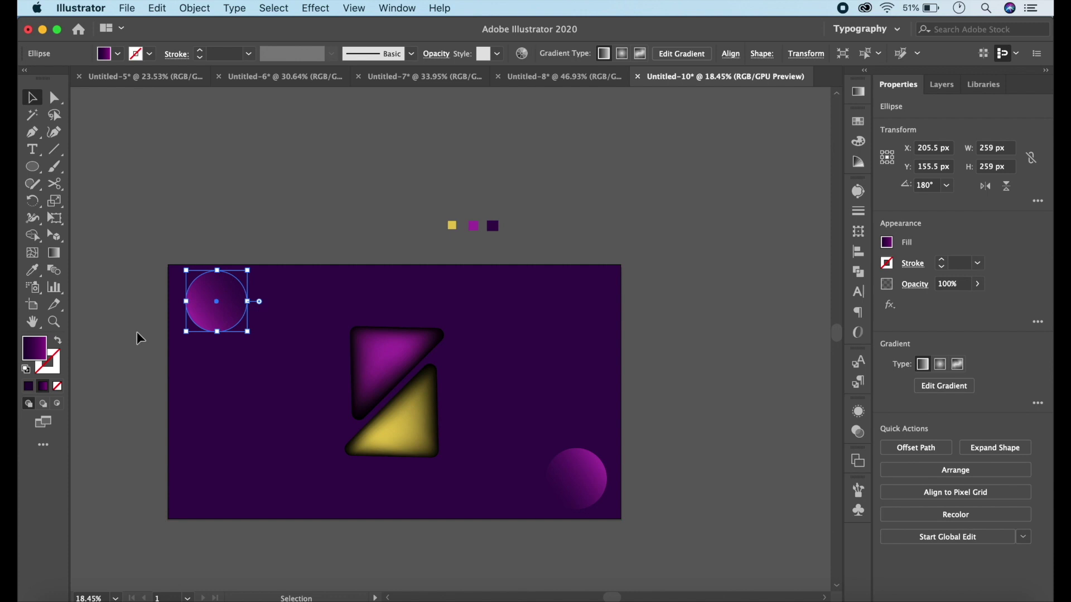
click(54, 254)
click(858, 91)
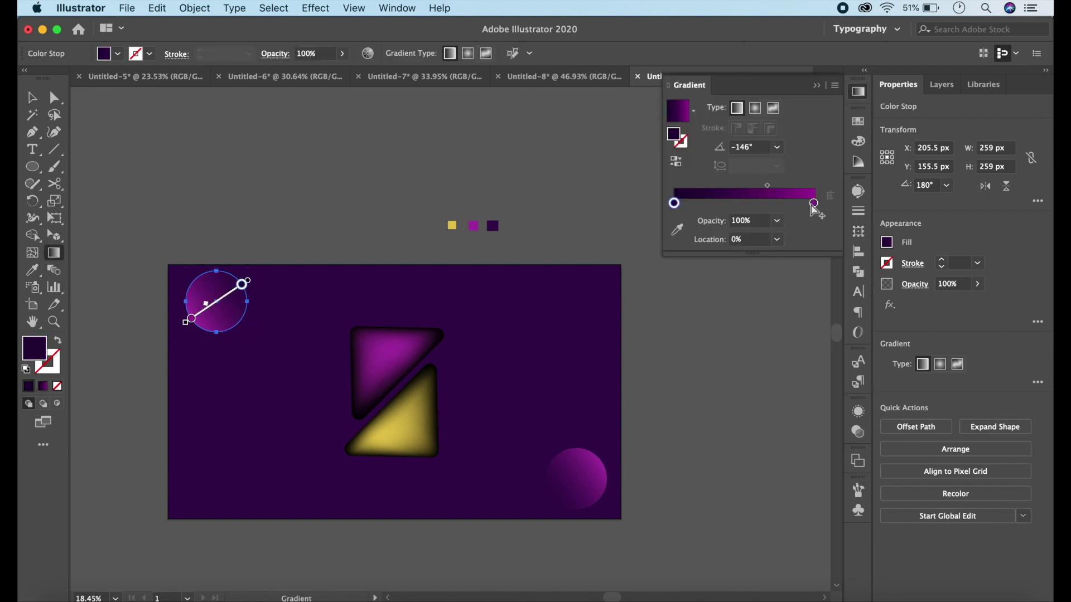
click(813, 203)
click(677, 230)
click(454, 226)
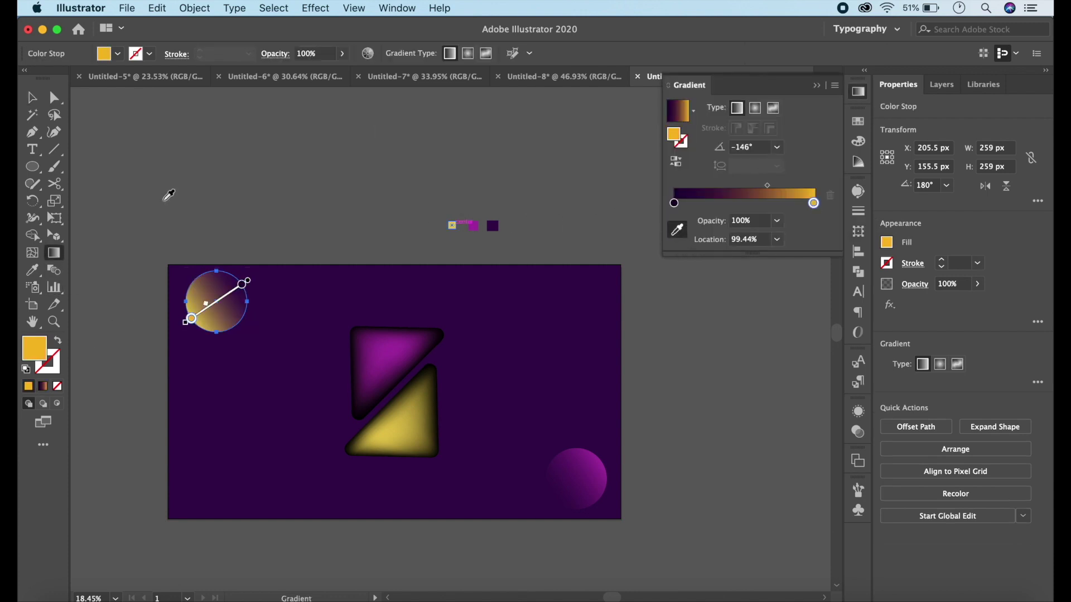
click(31, 98)
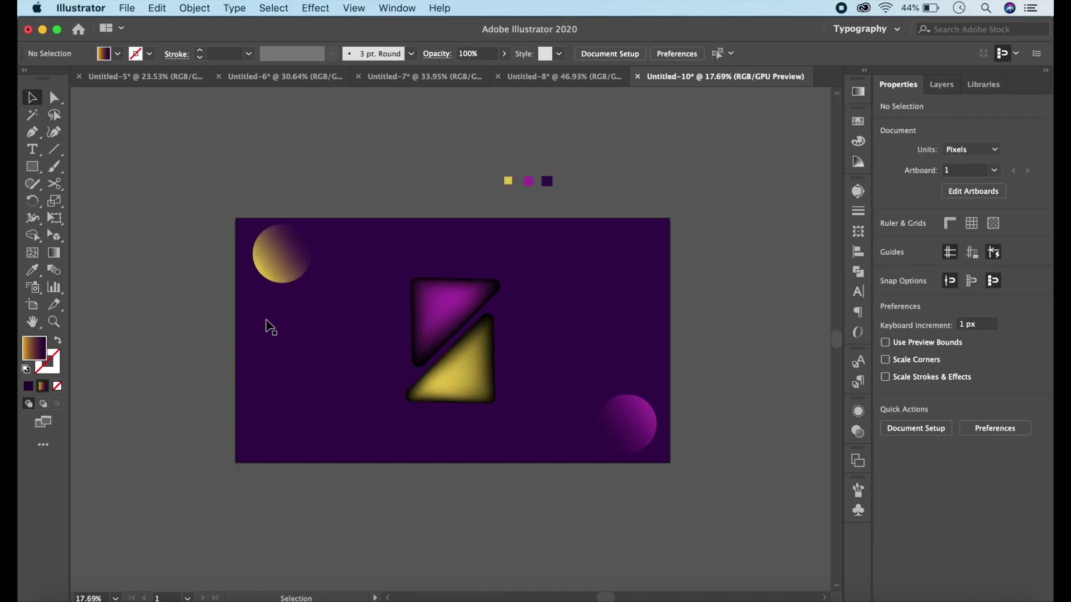
Draw a thin 45° yellow-to-purple gradient bar left of the triangles
key(m)
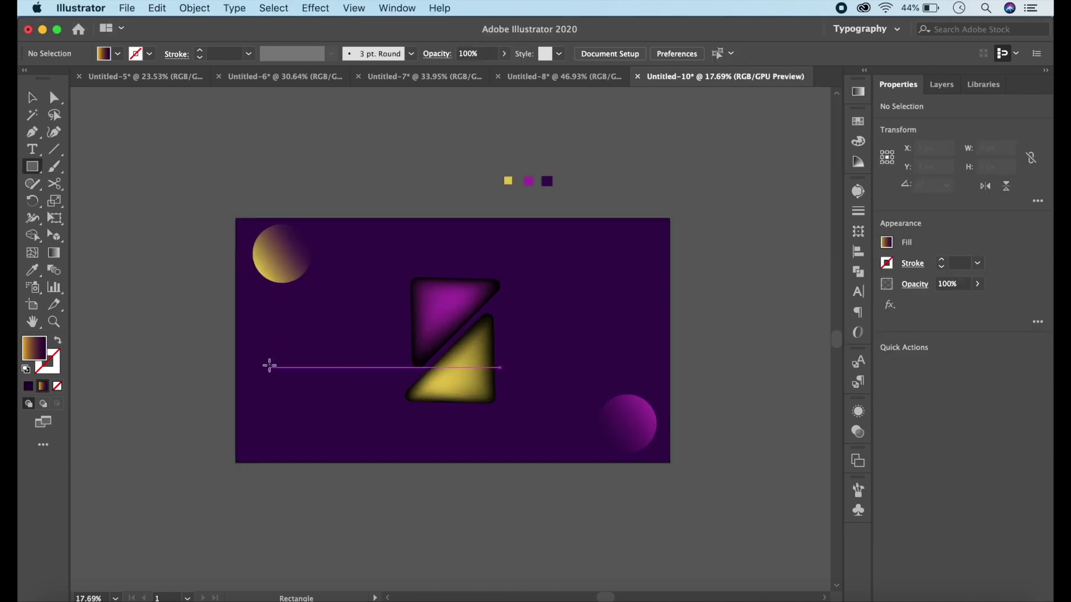
mouse_move(268, 367)
mouse_down()
mouse_move(397, 378)
mouse_move(382, 324)
mouse_up()
drag(343, 381, 358, 391)
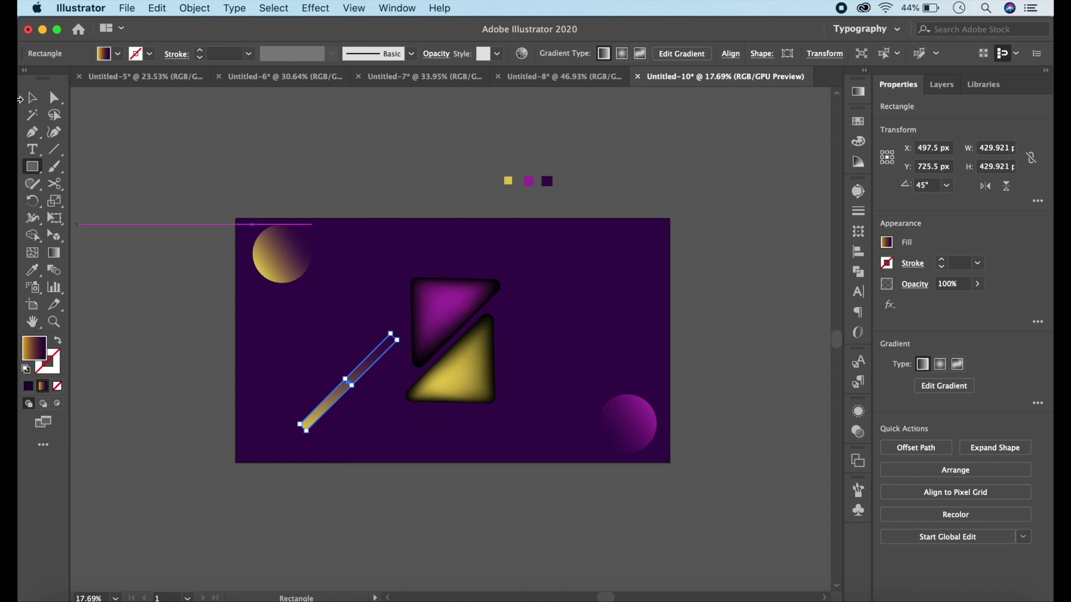
key(v)
click(221, 411)
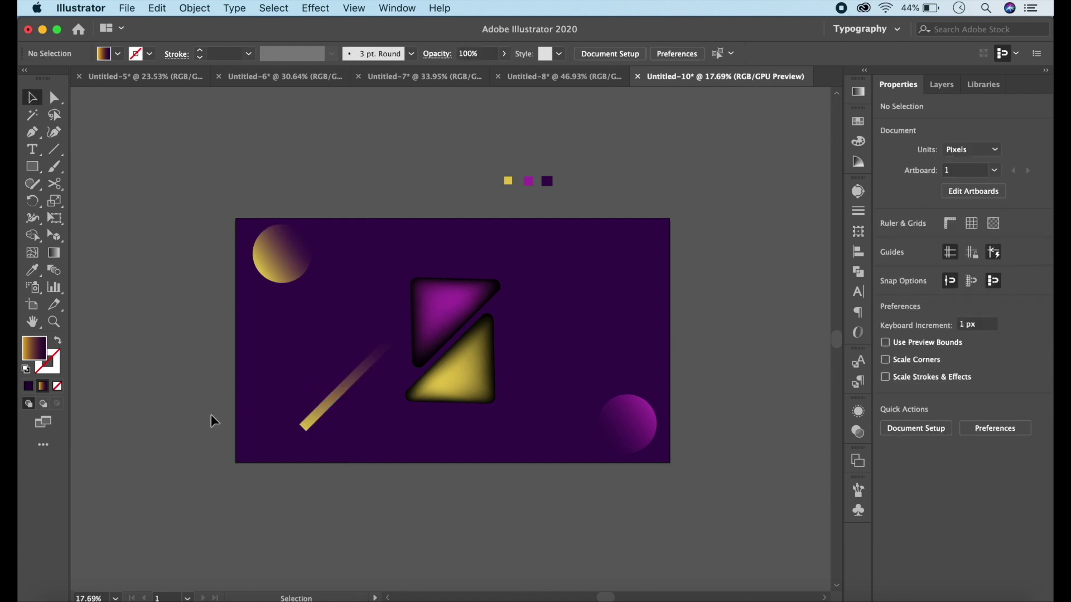
click(355, 390)
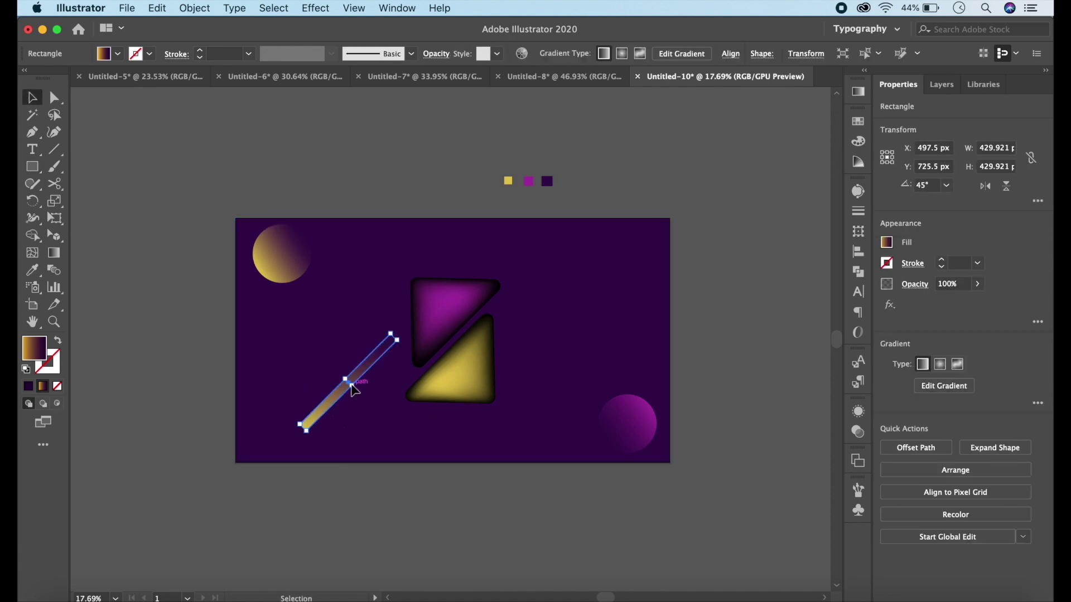
scroll(306, 430, up, 5)
Round the bar's lower end through its corner point and select the bar for gradient editing
click(54, 99)
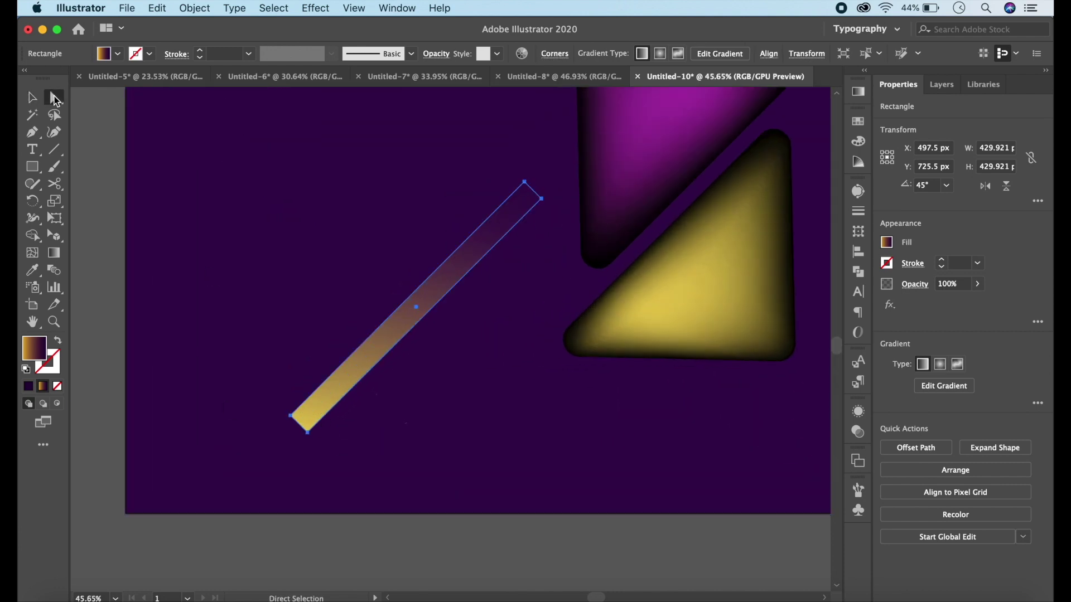
click(308, 432)
scroll(407, 54, up, 12)
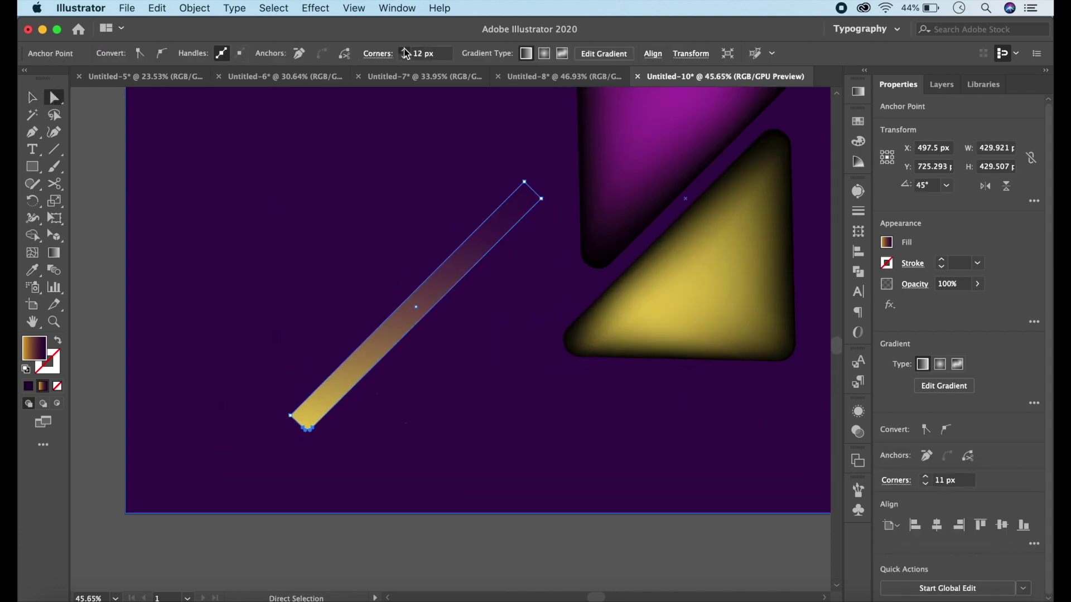
scroll(404, 54, up, 3)
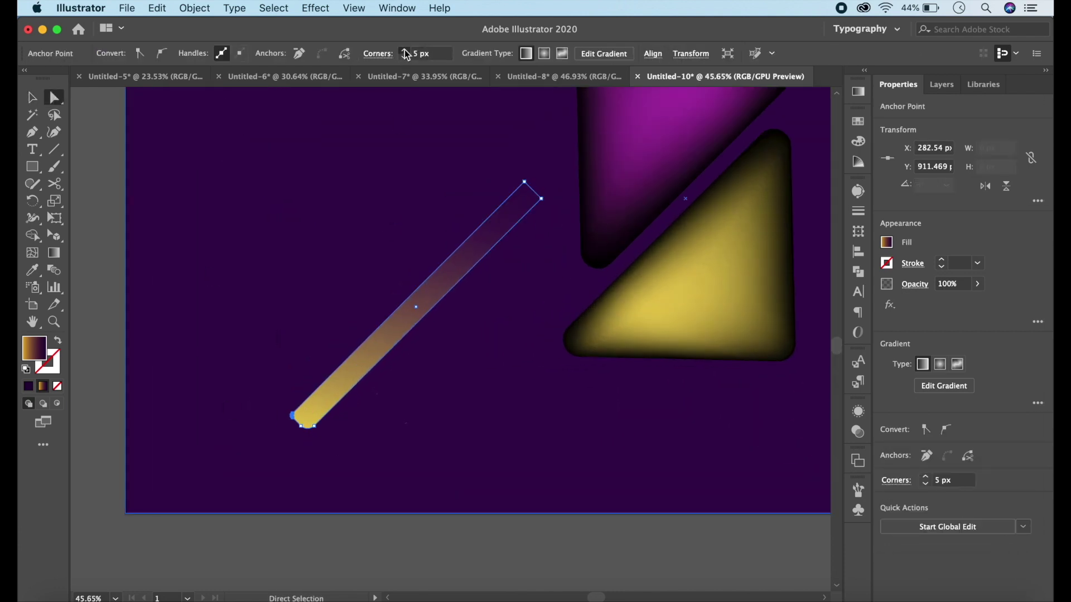
scroll(404, 53, up, 3)
click(121, 320)
click(387, 335)
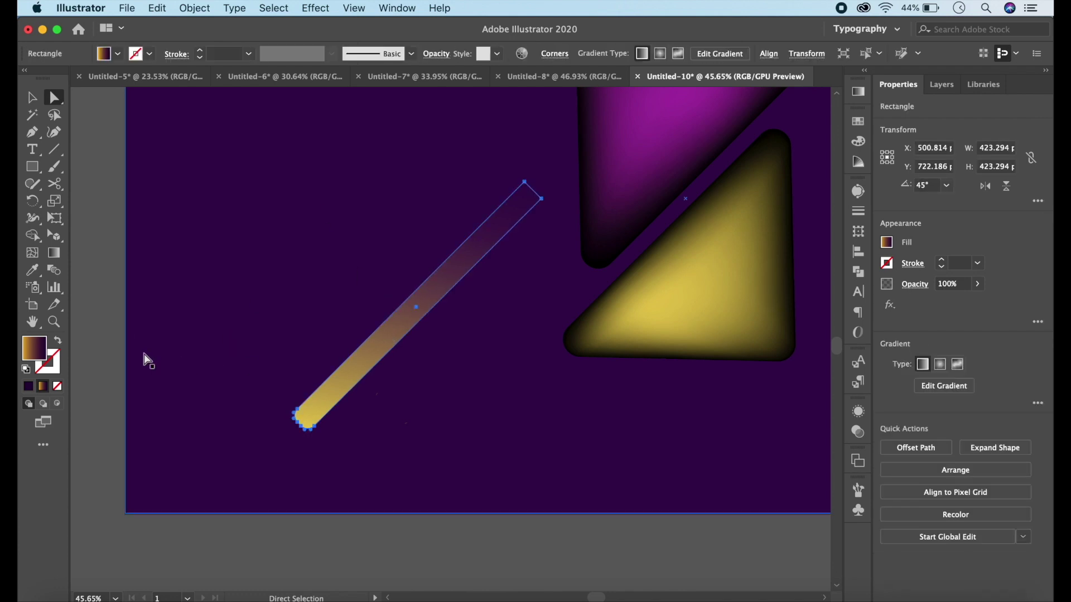
key(g)
click(858, 93)
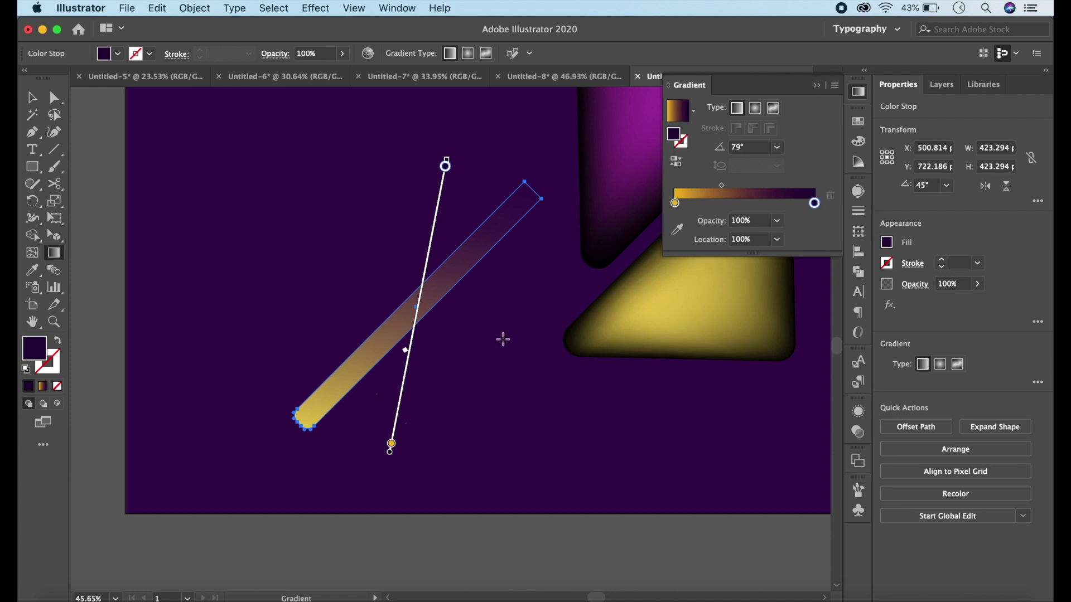
Set the bar's gradient end stop to dark purple and move it lower down the bar
scroll(503, 339, down, 5)
click(676, 229)
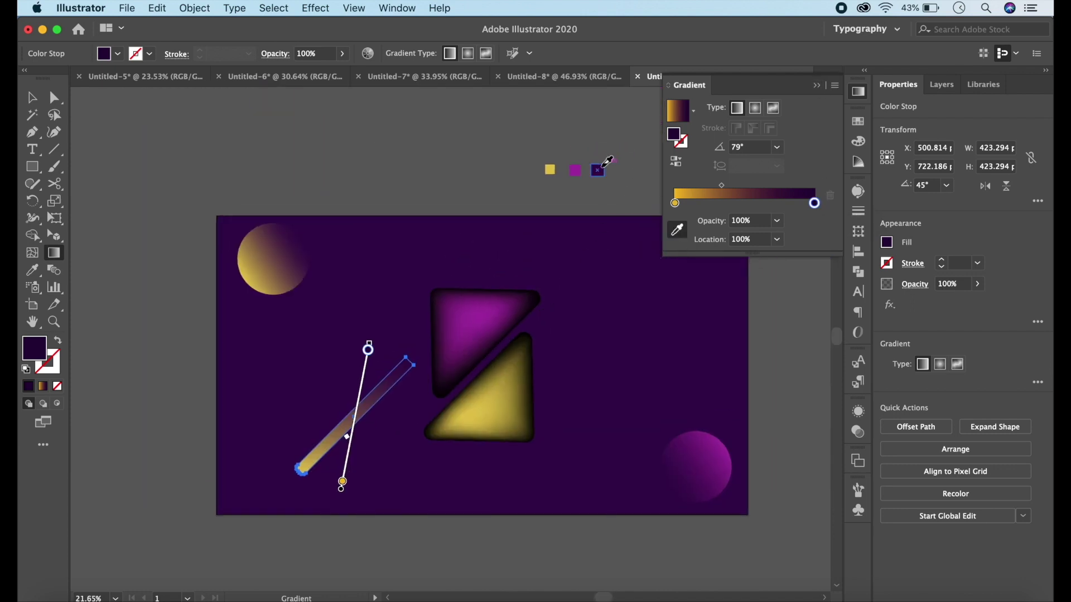
scroll(754, 148, up, 5)
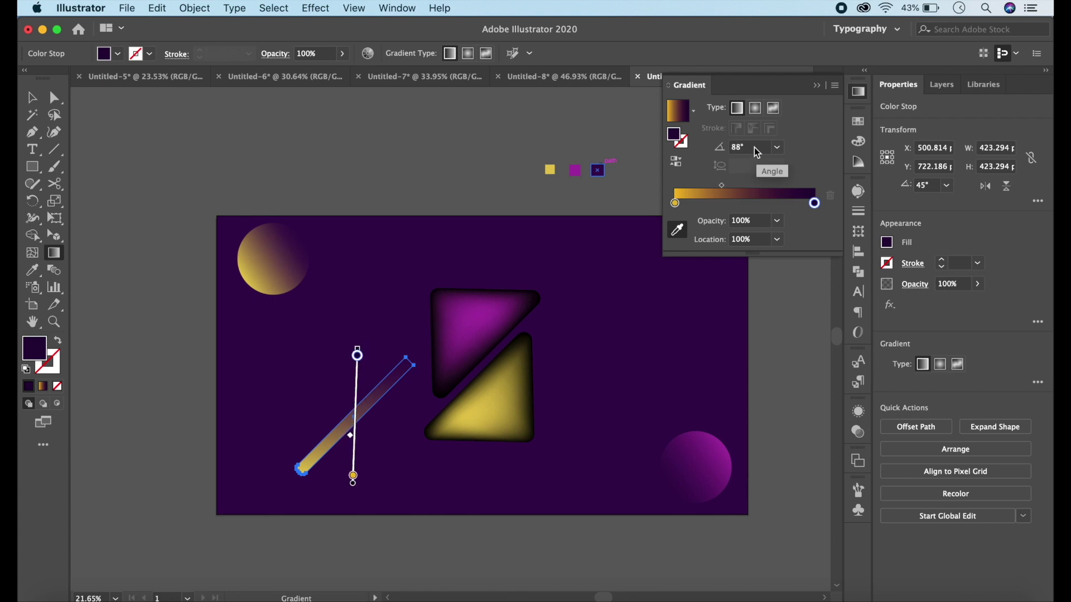
scroll(755, 147, down, 2)
click(817, 85)
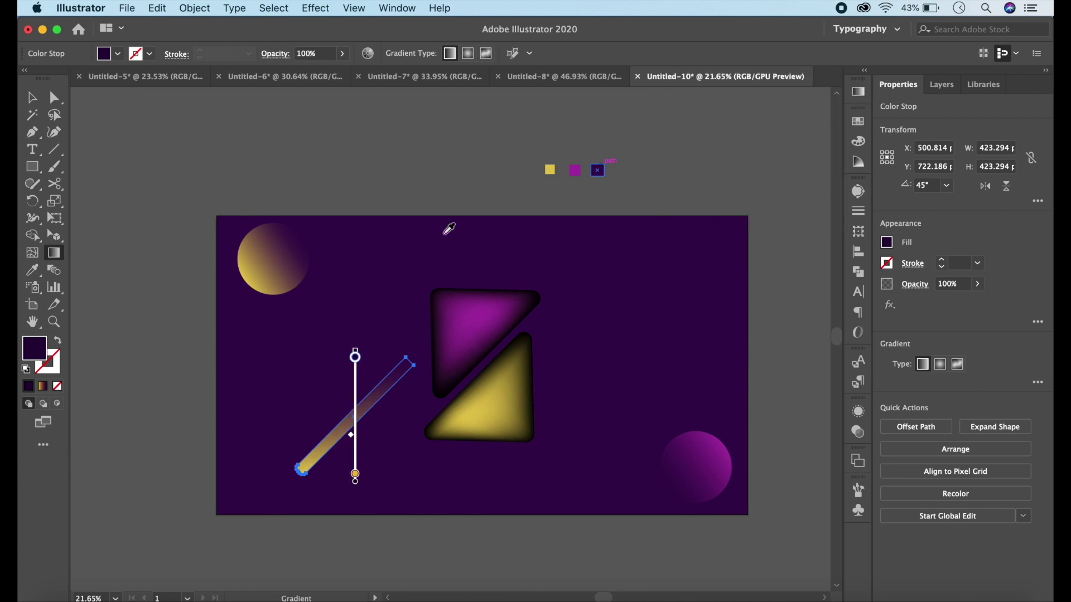
drag(356, 357, 355, 392)
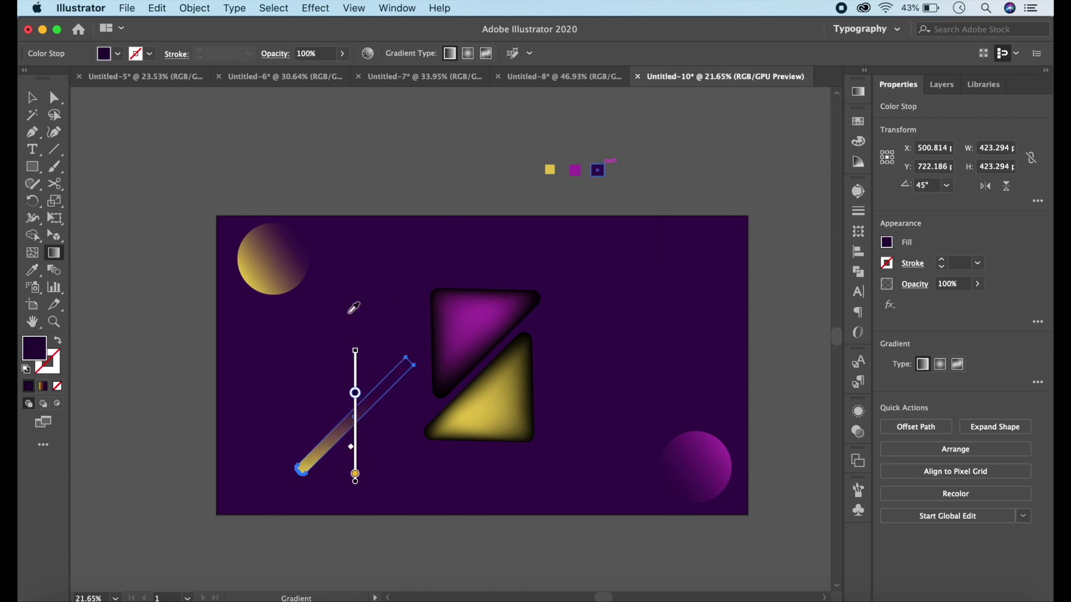
Move the bar to the lower left and place a duplicate beside it
click(40, 102)
click(327, 200)
click(354, 438)
mouse_move(354, 438)
mouse_down()
mouse_move(359, 424)
mouse_move(327, 357)
mouse_move(453, 341)
mouse_move(394, 352)
mouse_up()
scroll(362, 430, up, 5)
scroll(327, 357, down, 2)
click(361, 530)
click(333, 551)
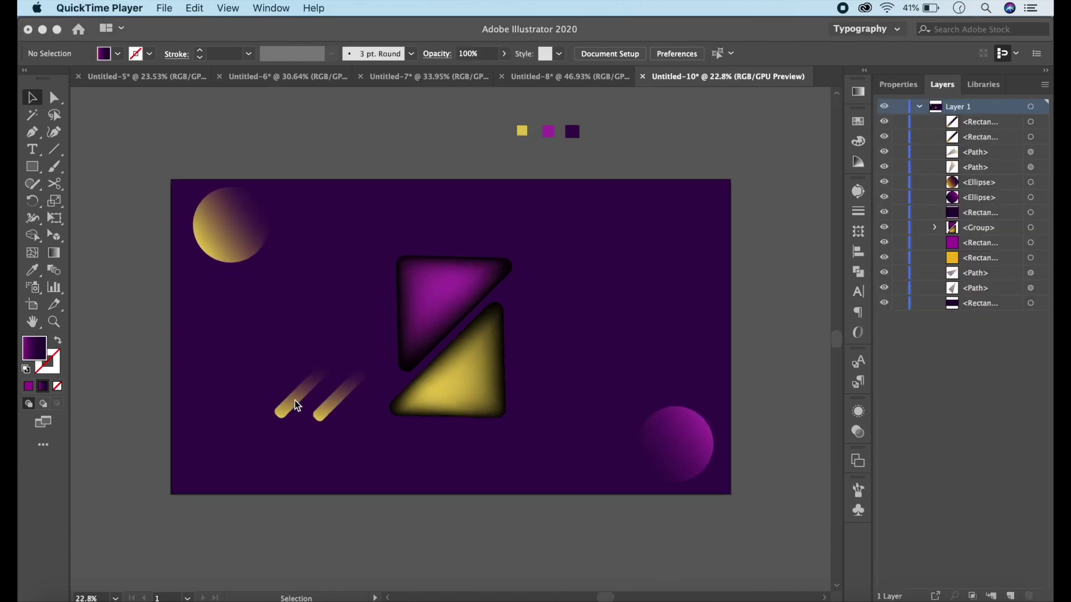
Group the two bars, then duplicate the pair, flip it, and move it upper right
click(297, 406)
shift+click(342, 394)
key(super+g)
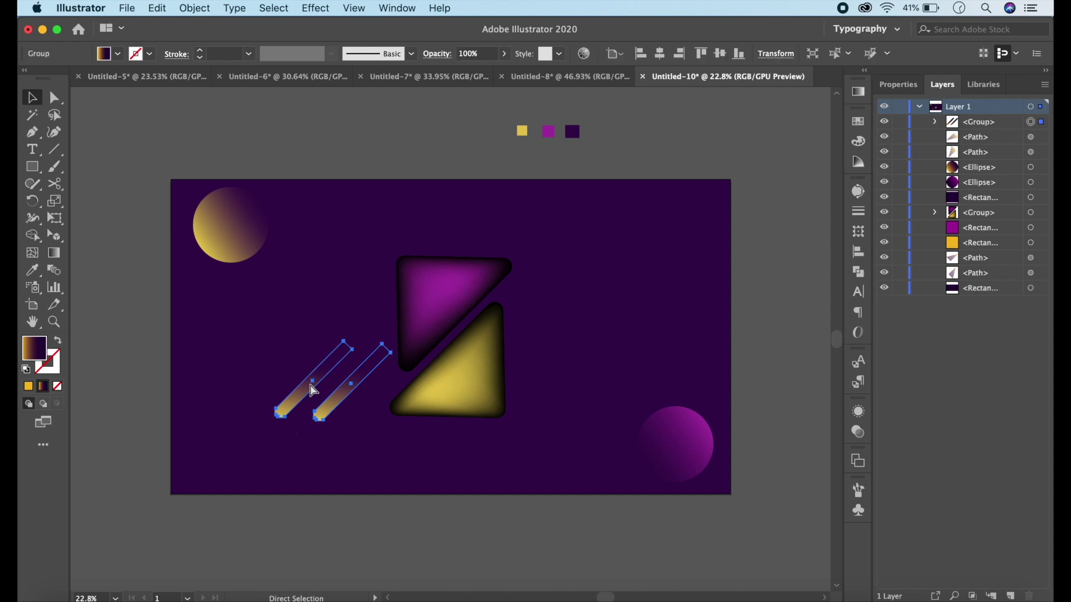
drag(314, 391, 452, 345)
click(898, 85)
click(1008, 187)
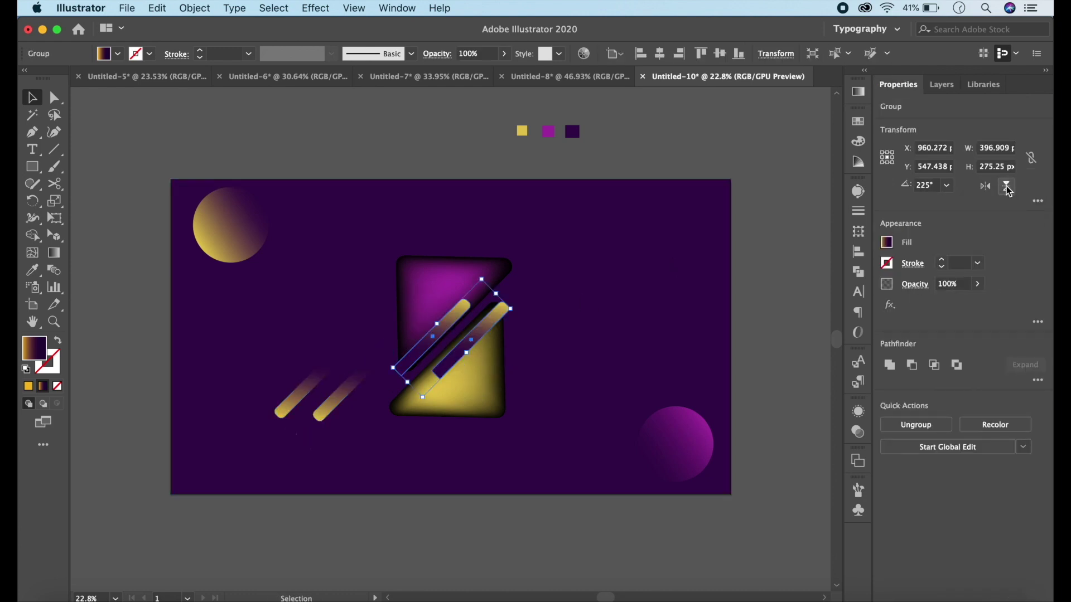
drag(443, 343, 565, 299)
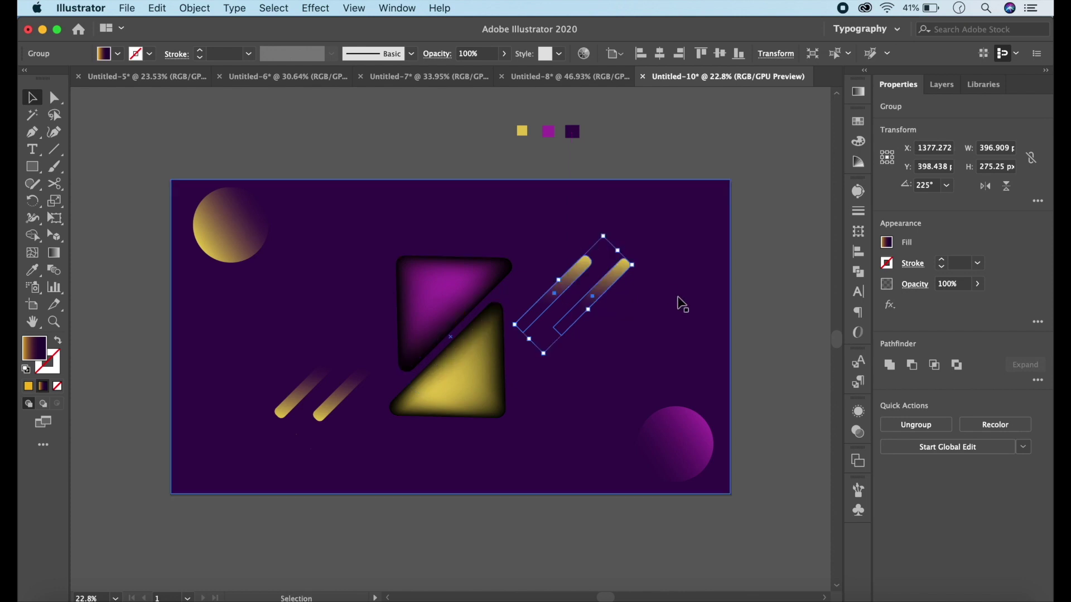
click(763, 297)
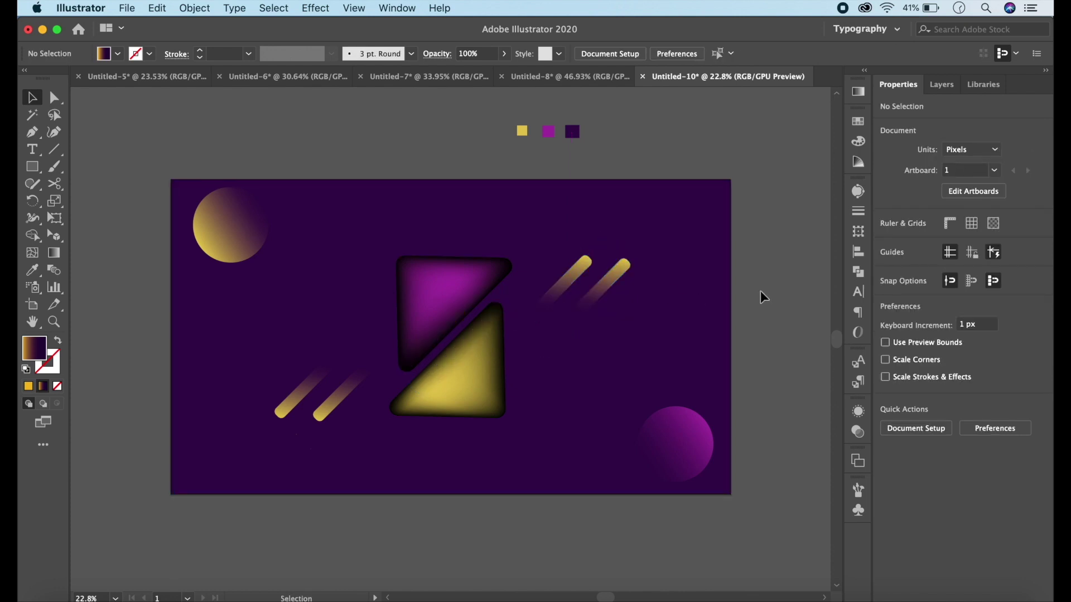
Set the upper-right stripes' left gradient stop to the magenta swatch
click(586, 282)
click(53, 254)
click(859, 92)
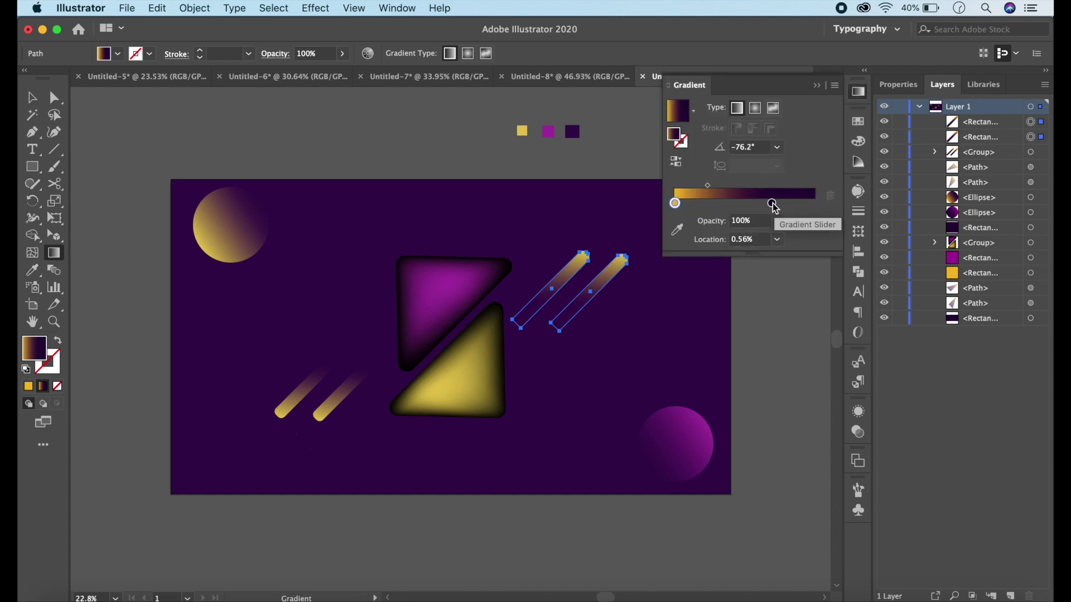
click(675, 203)
click(677, 229)
click(548, 131)
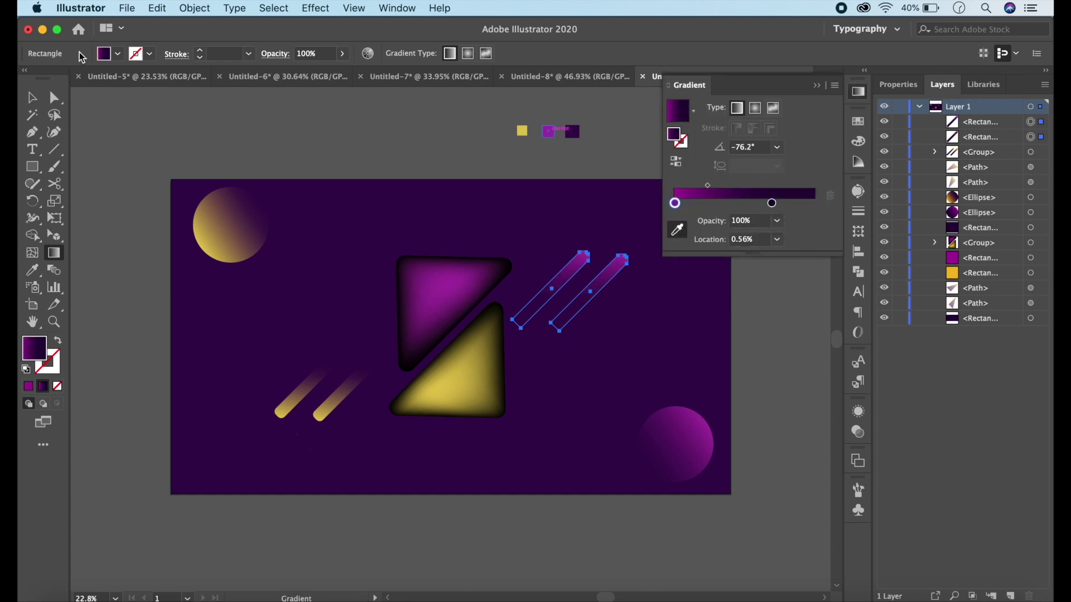
key(v)
click(817, 85)
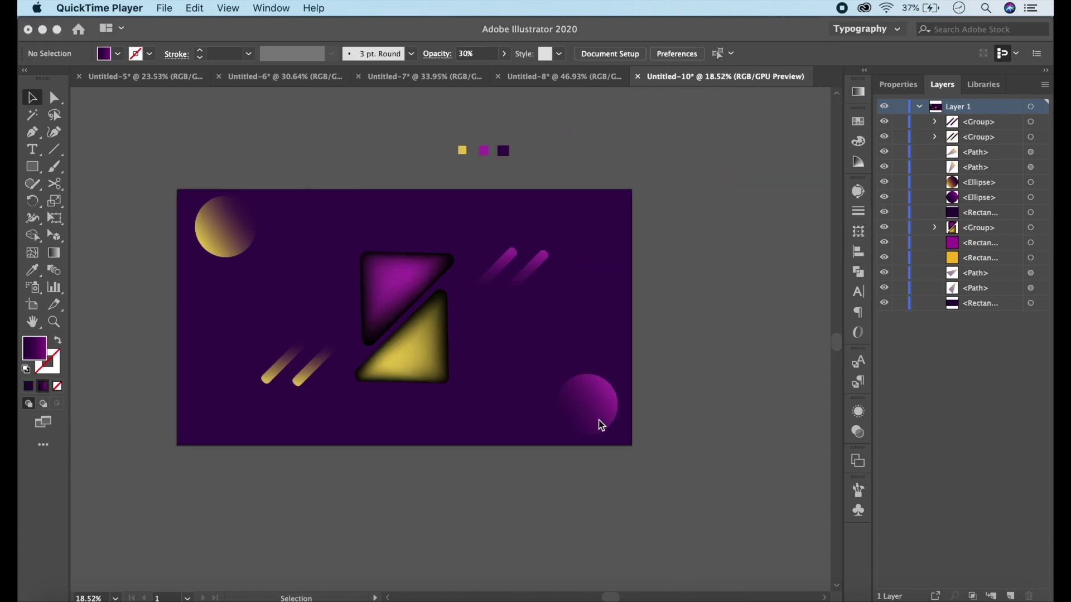
Duplicate the gradient circle and move the copy onto the top-left yellow circle
click(601, 425)
key(super+c)
key(super+v)
mouse_move(454, 344)
mouse_down()
mouse_move(281, 271)
mouse_move(226, 233)
mouse_move(266, 266)
mouse_up()
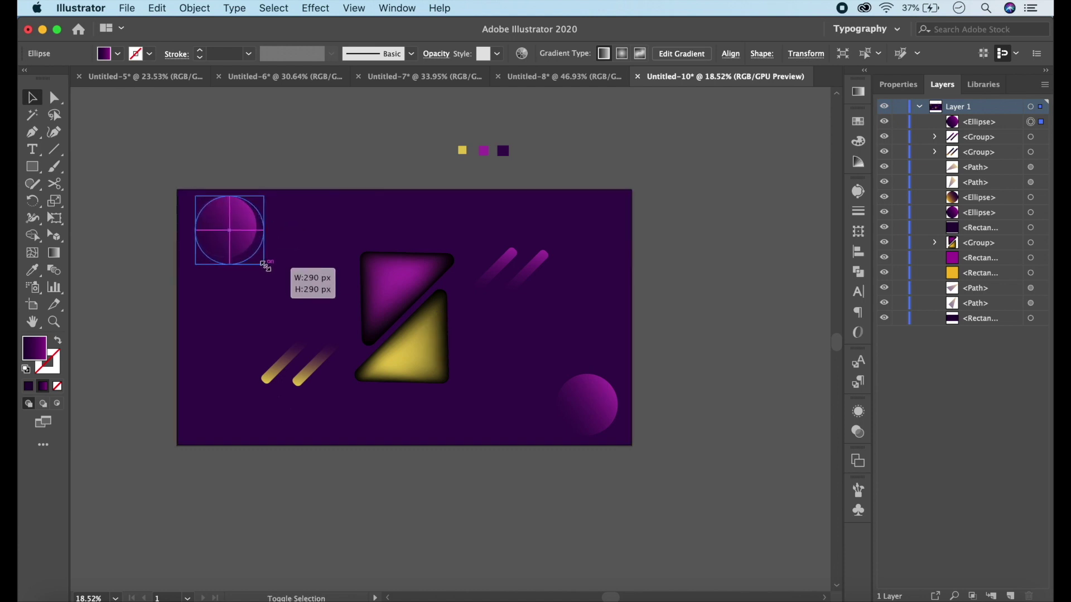
drag(232, 232, 229, 229)
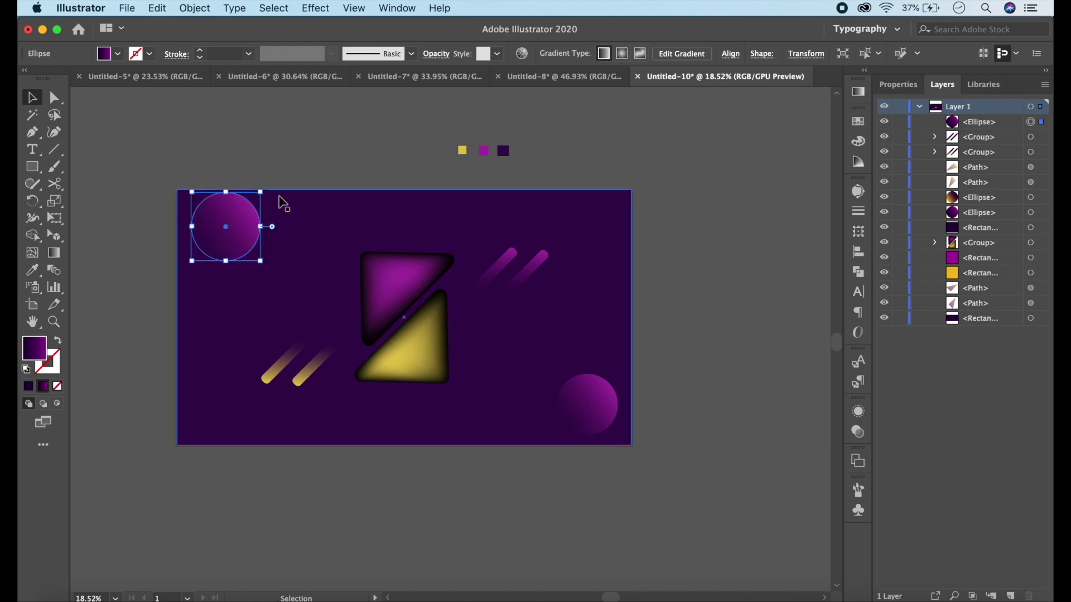
Lower the copy's opacity to 30% and size it to 308 px over the yellow circle
click(858, 431)
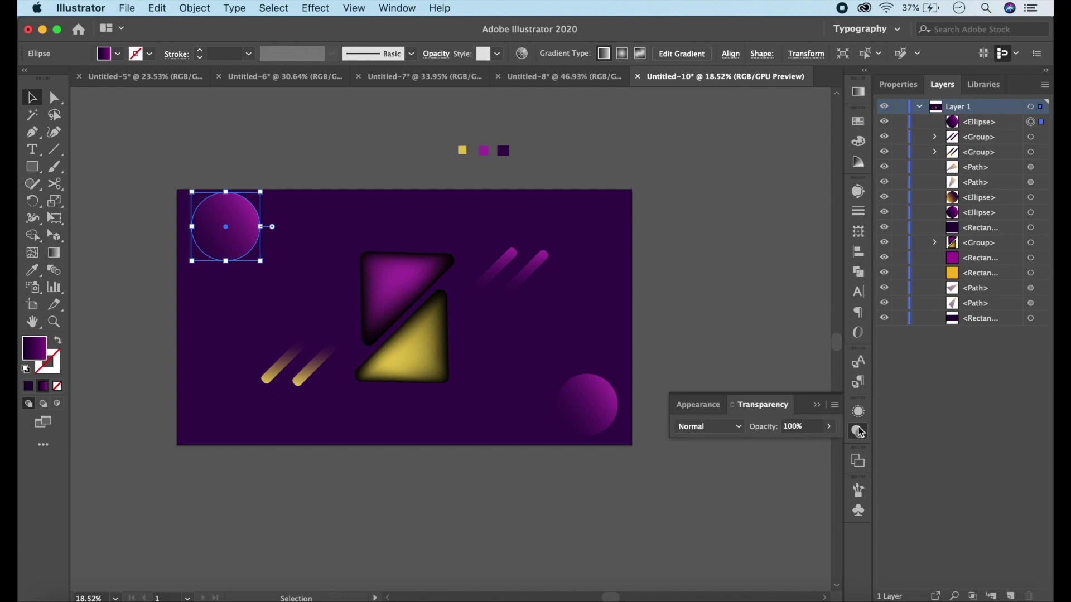
click(829, 428)
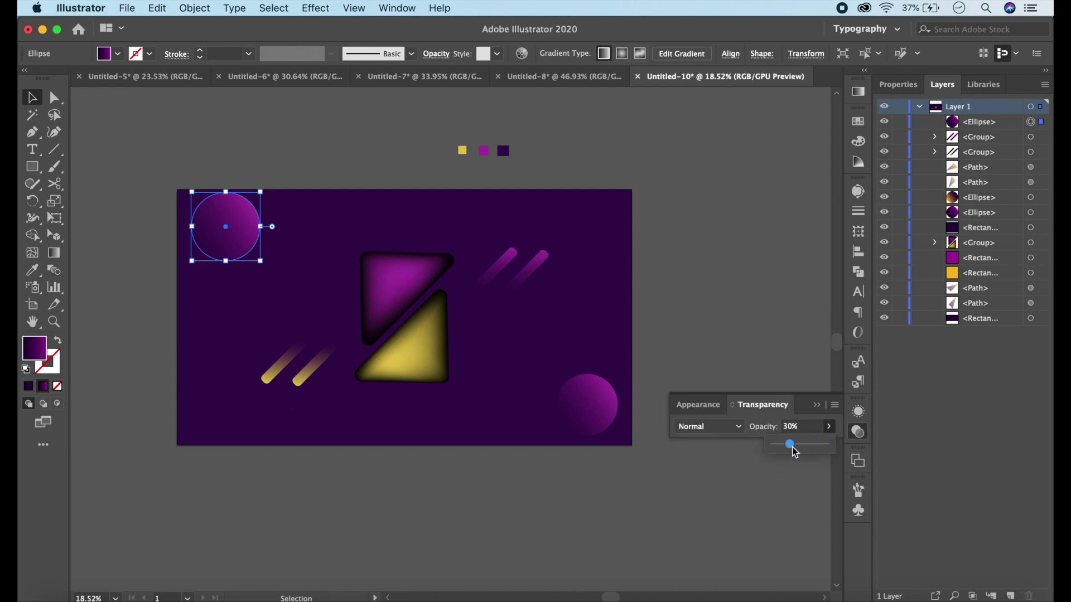
click(774, 334)
click(261, 228)
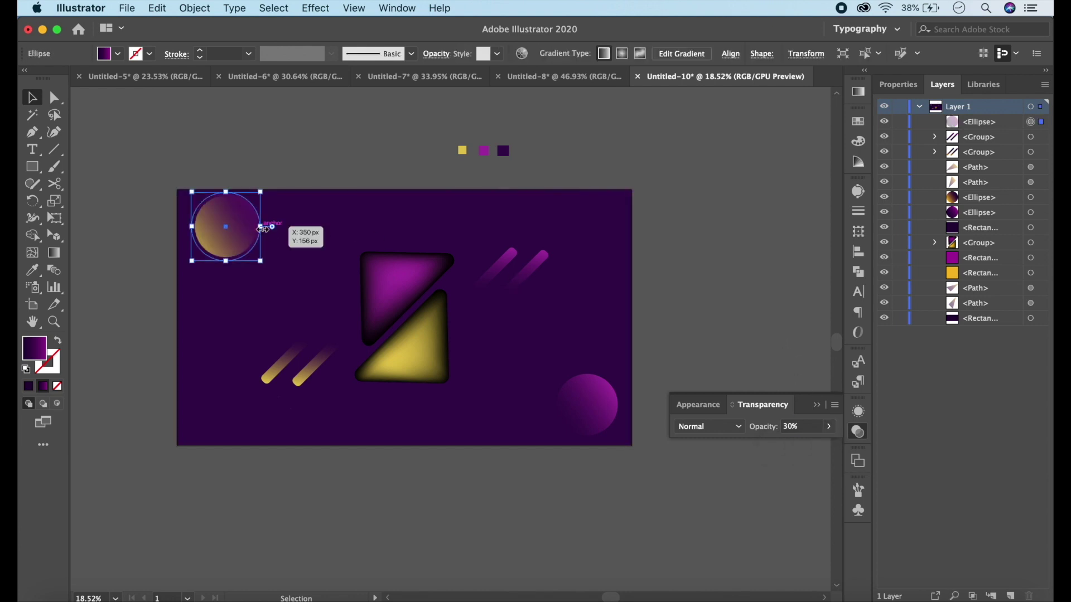
drag(262, 262, 267, 267)
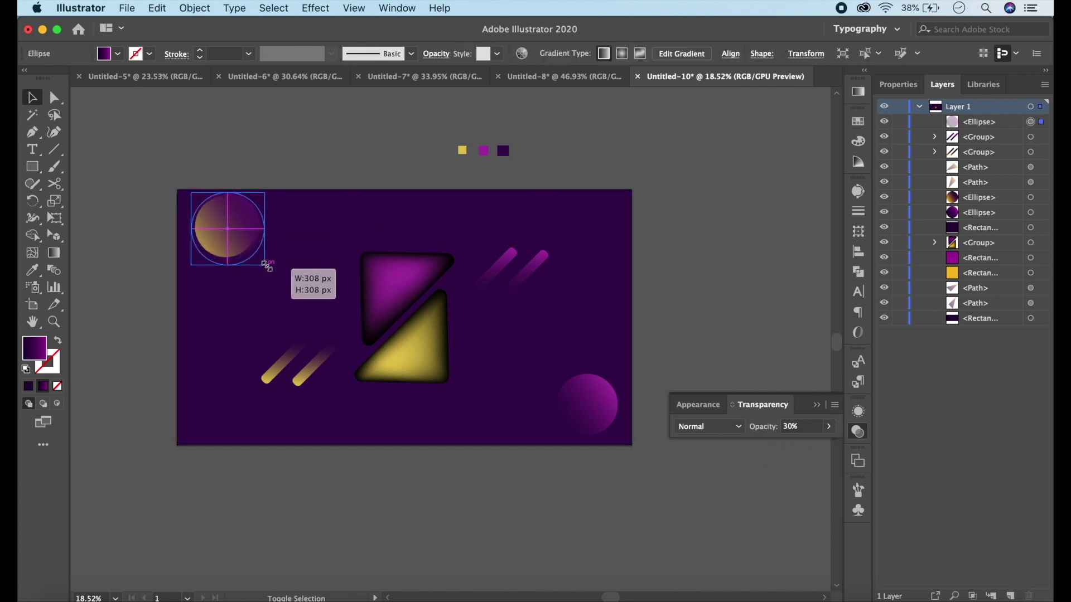
drag(232, 234, 227, 227)
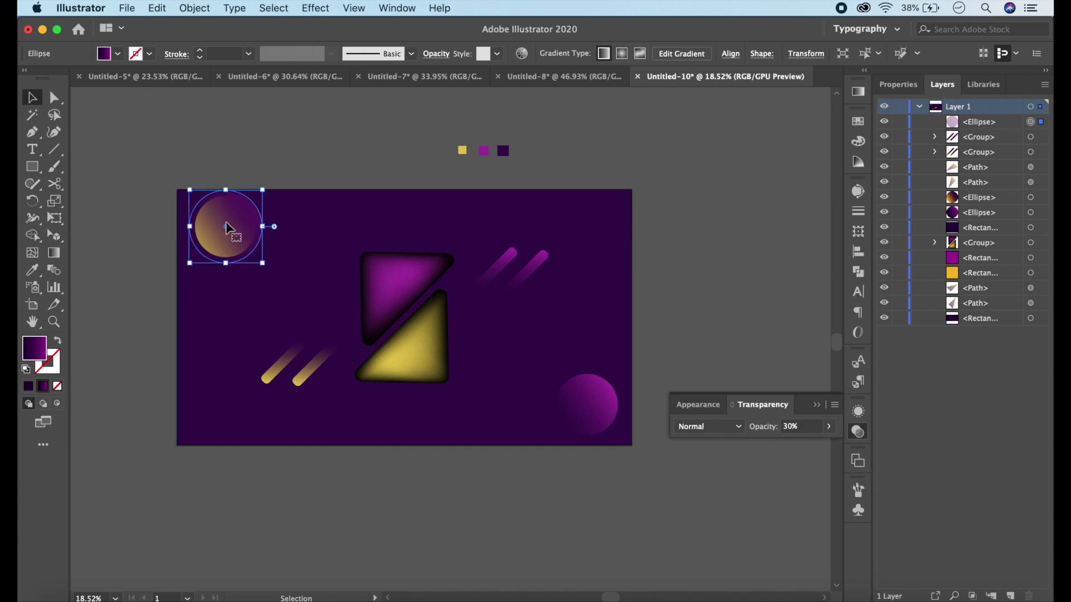
click(268, 151)
click(261, 237)
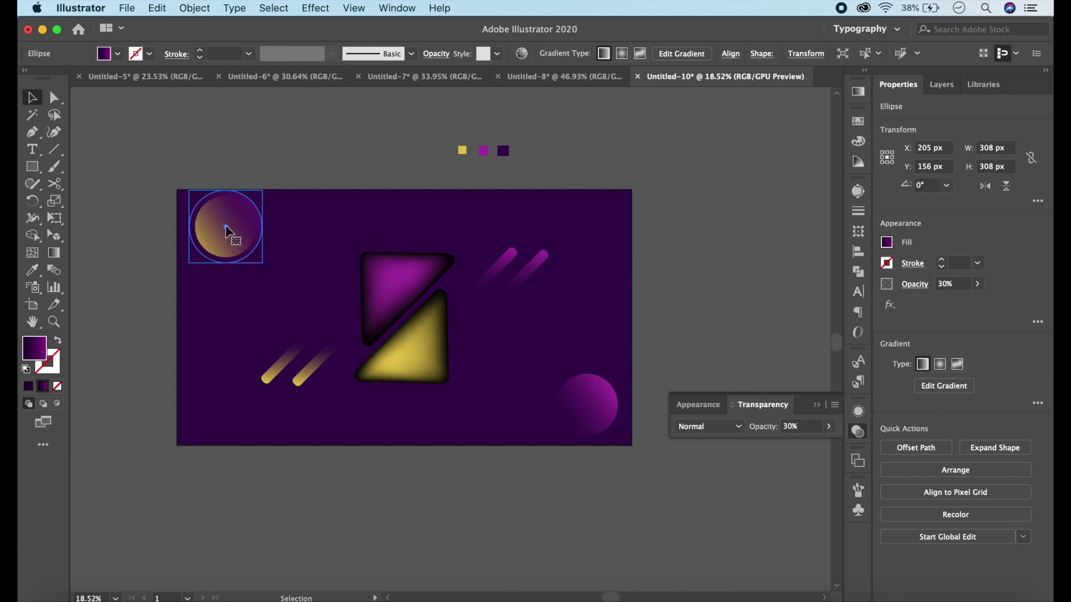
Duplicate the yellow circle toward the lower right and set its height to 308 px
drag(229, 231, 555, 346)
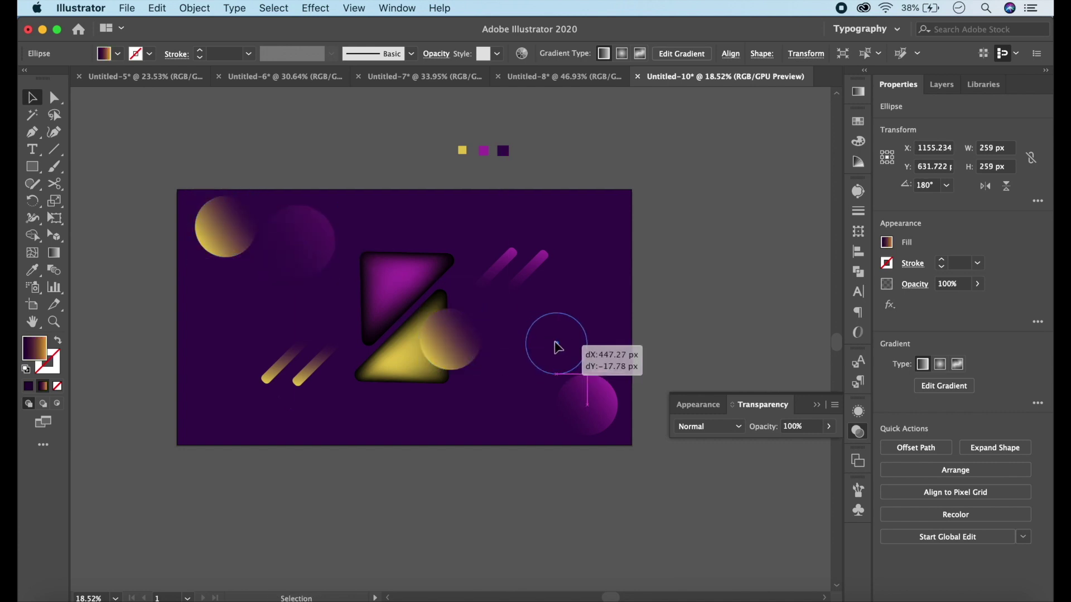
click(993, 145)
click(999, 166)
text(308)
key(Return)
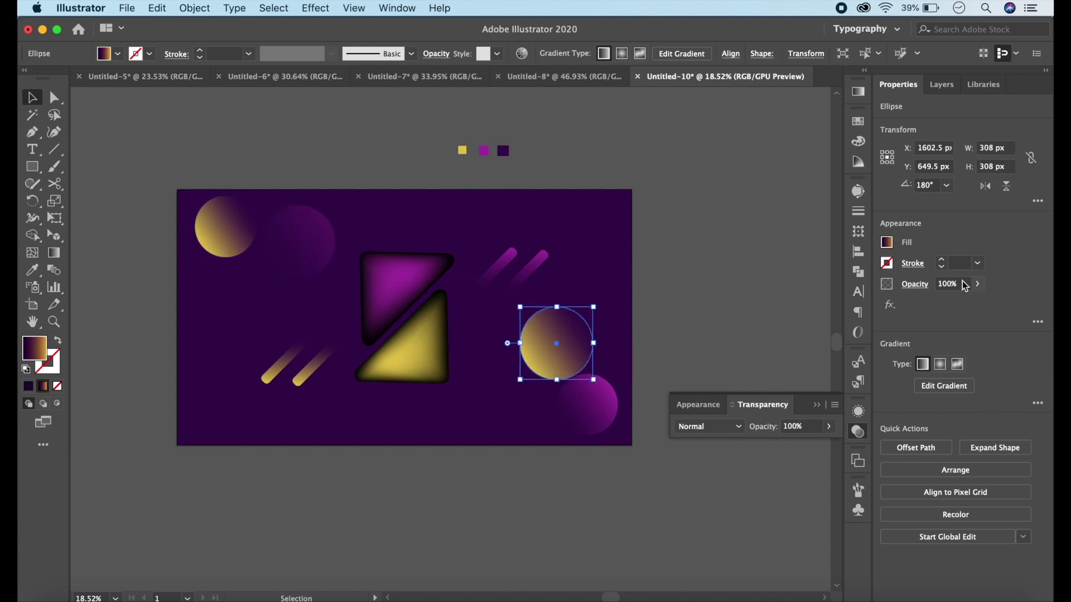
Place the copy over the bottom-right magenta circle and lower its opacity
drag(557, 343, 572, 380)
drag(269, 240, 201, 226)
drag(571, 382, 591, 408)
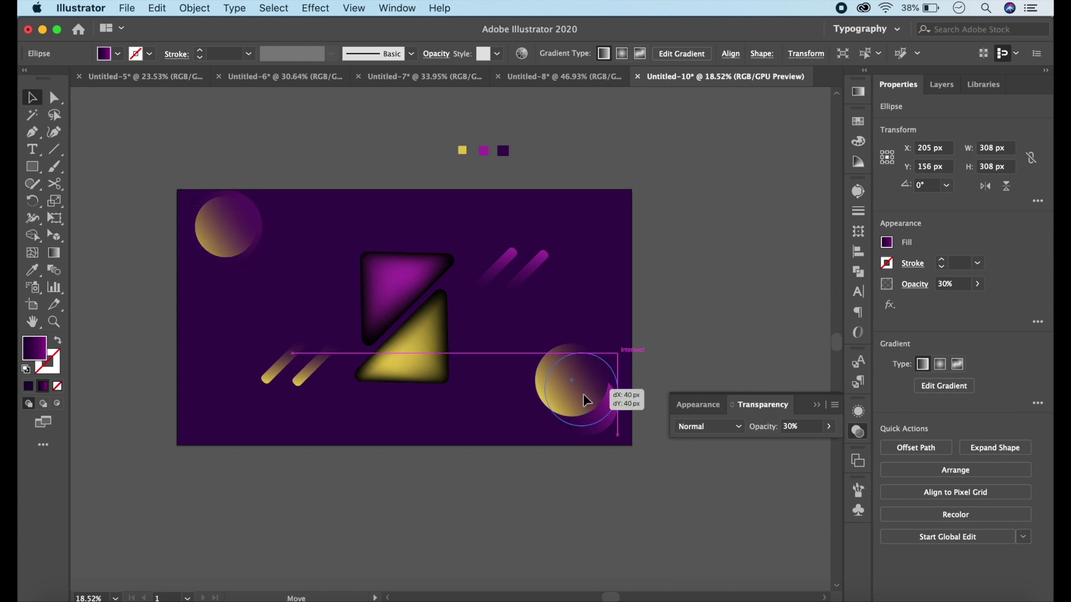
click(828, 426)
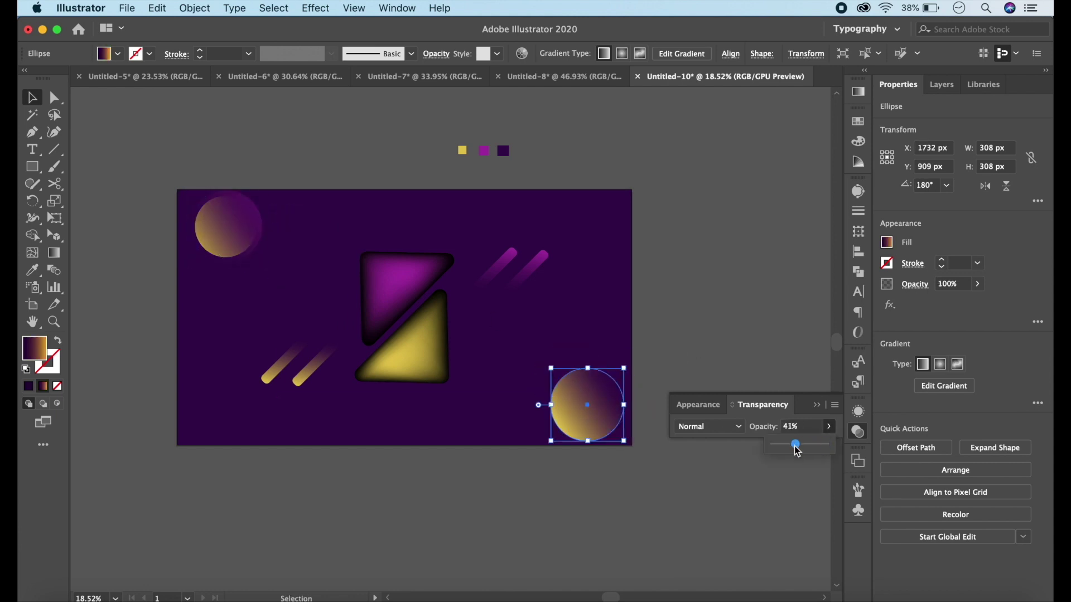
click(858, 430)
click(830, 427)
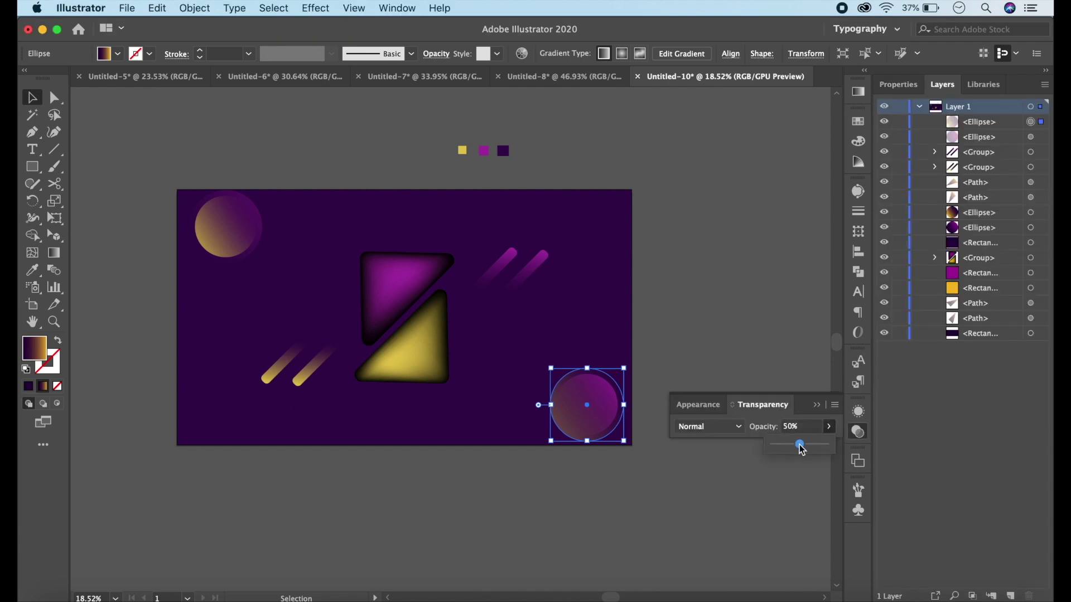
click(769, 324)
click(785, 389)
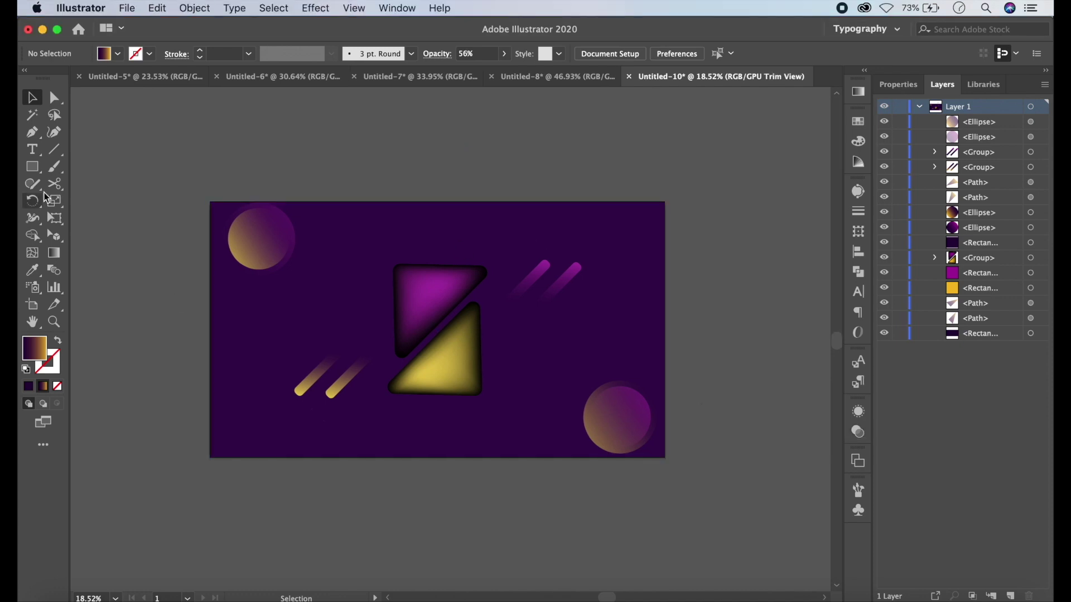
Draw a square on the left edge and rotate it 45° into a diamond
key(m)
drag(241, 319, 332, 408)
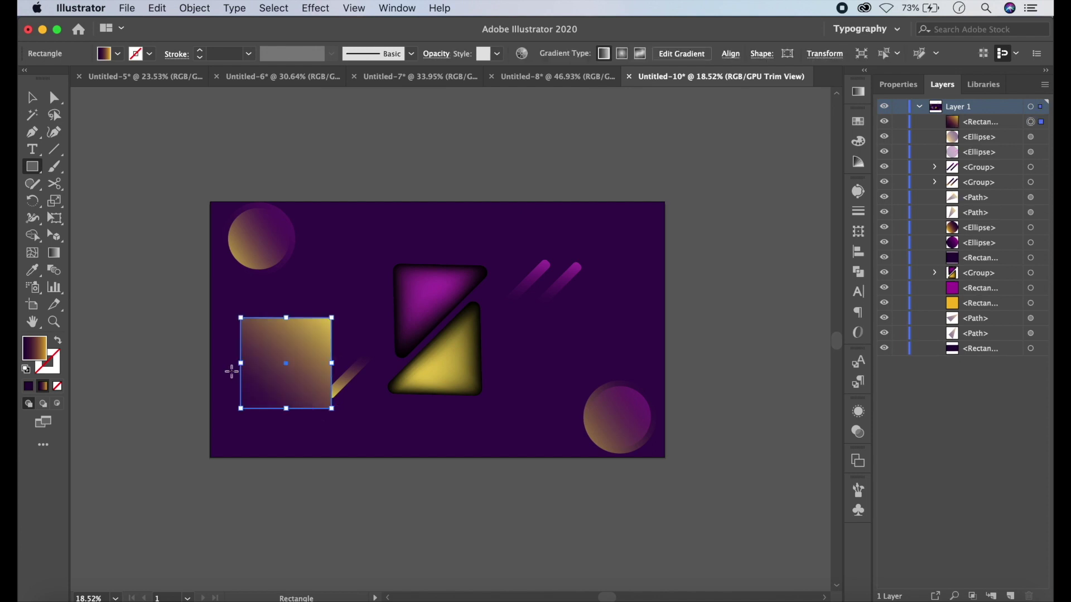
click(31, 97)
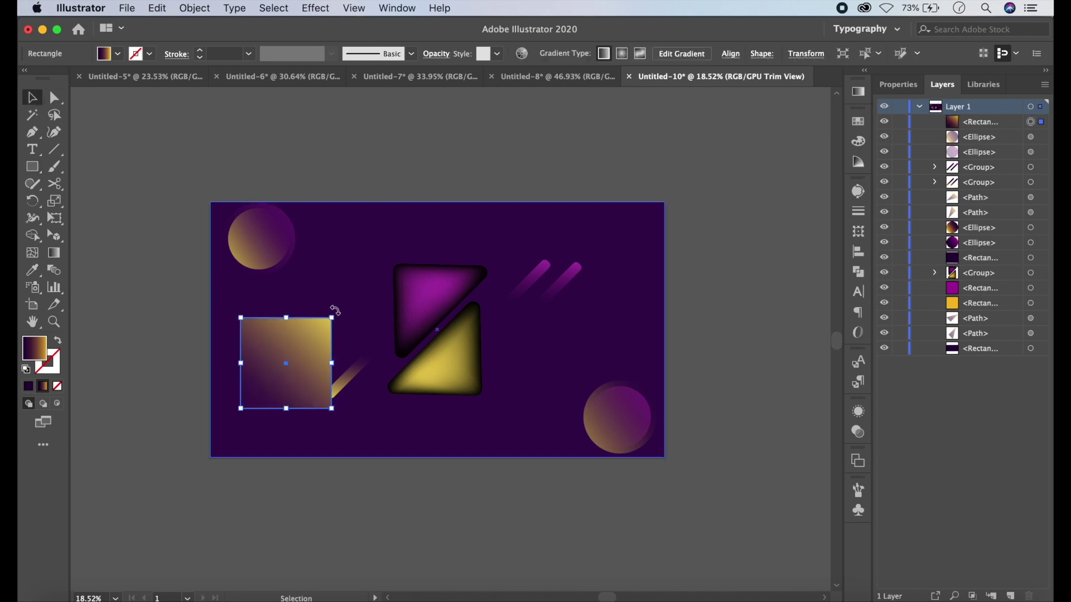
drag(335, 310, 358, 362)
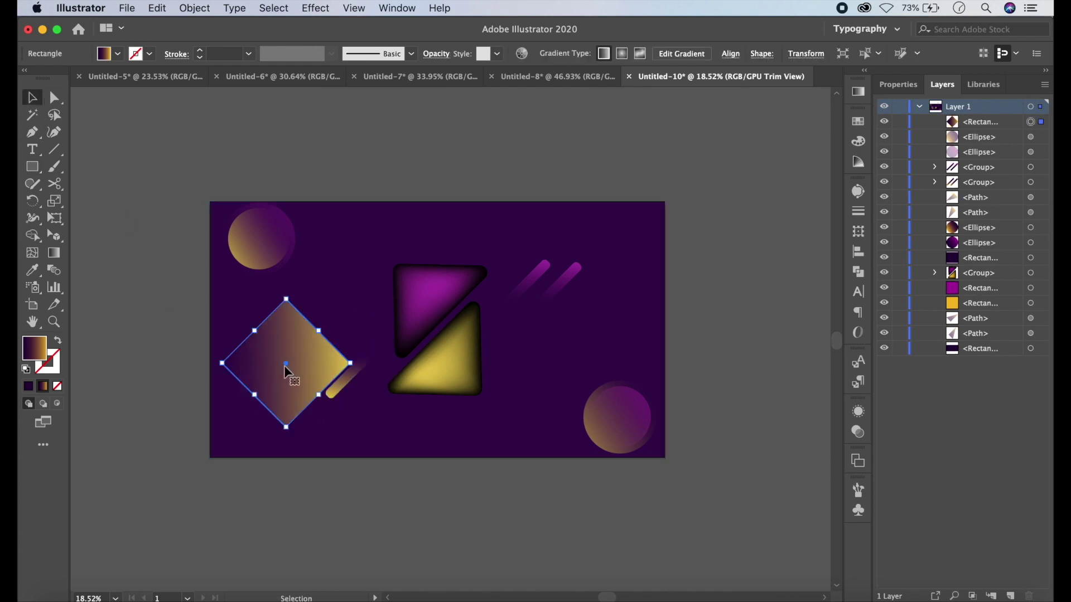
drag(284, 366, 197, 383)
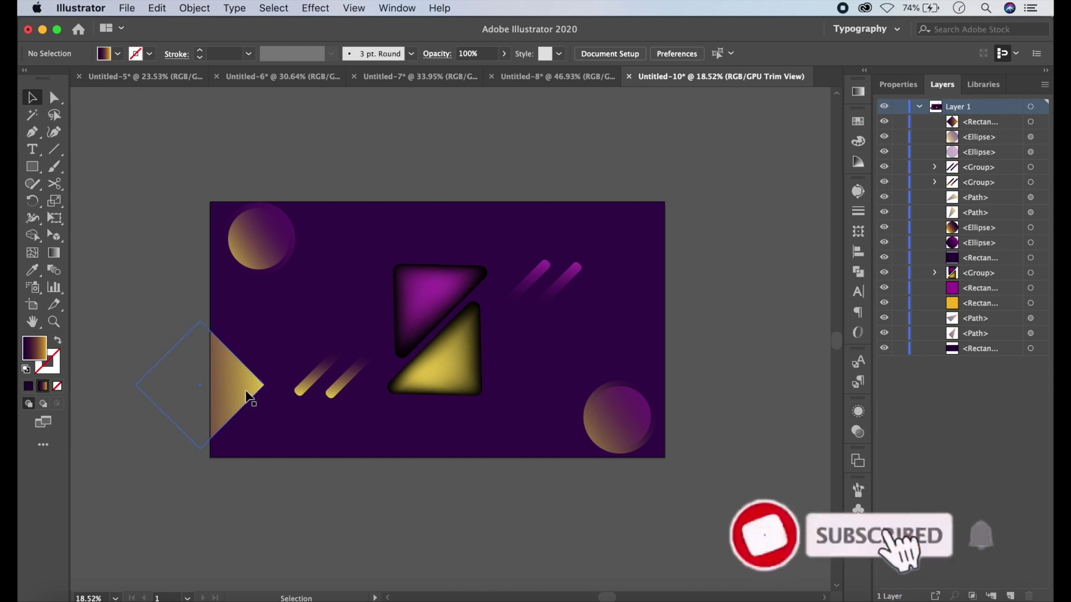
Reduce the diamond's opacity so it becomes semi-transparent
click(858, 432)
drag(827, 445, 811, 448)
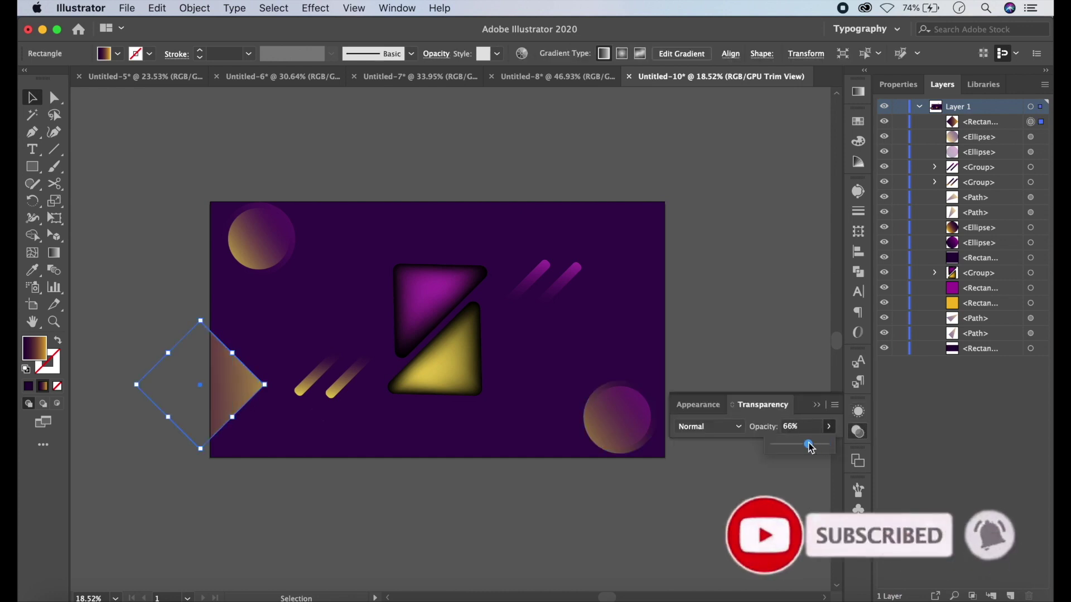
click(792, 478)
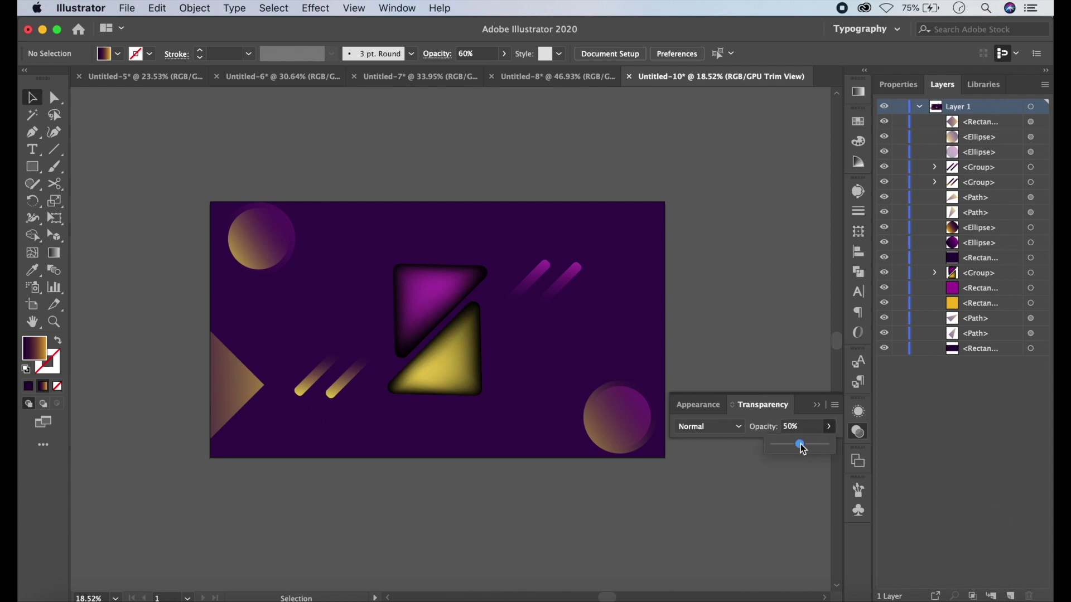
key(ctrl+z)
click(829, 426)
drag(810, 445, 796, 450)
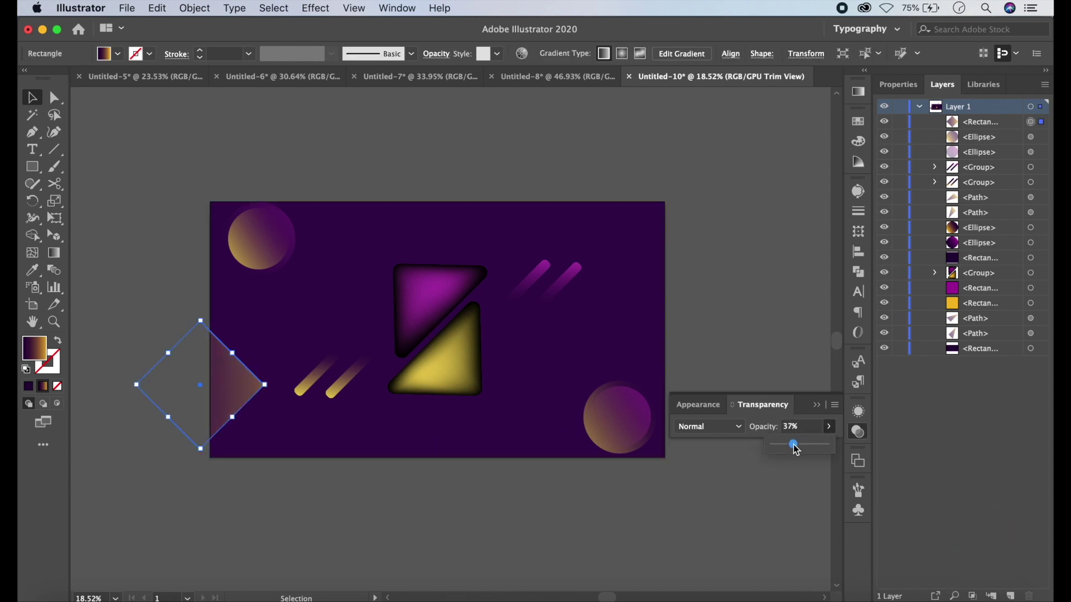
click(784, 495)
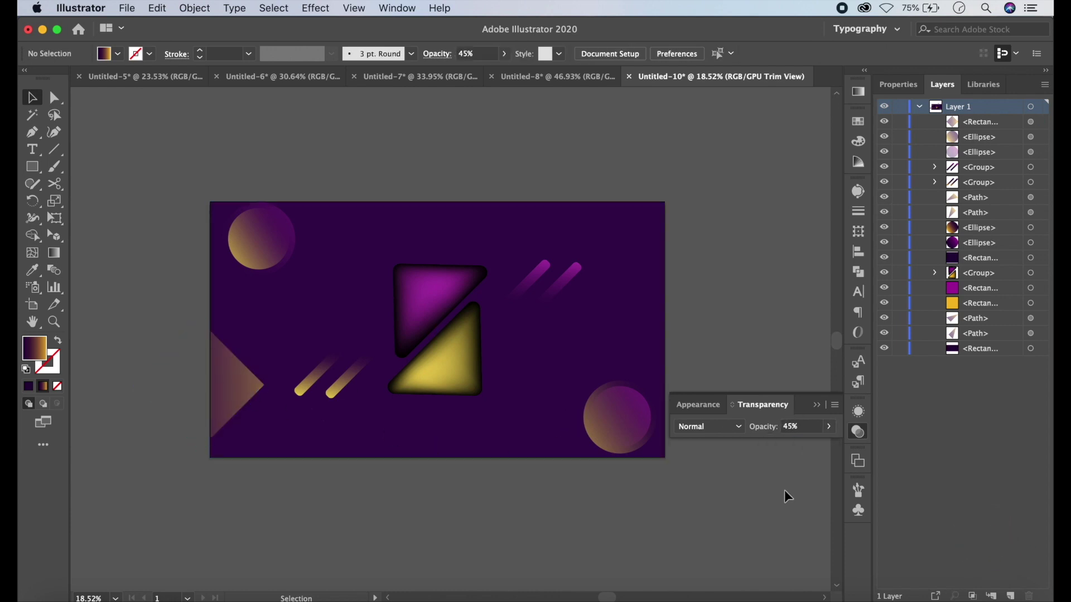
Paste a copy of the diamond in front and move it over the central triangles
click(232, 388)
key(ctrl+c)
key(ctrl+f)
drag(232, 390, 659, 301)
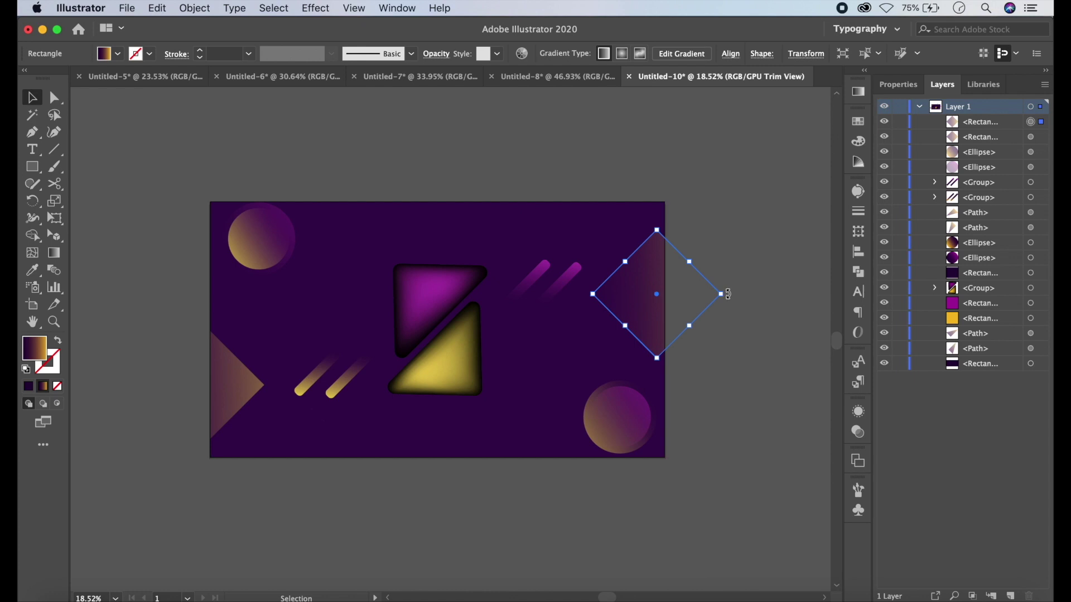
Rotate the diamond copy and recolour its gradient purple
mouse_move(728, 294)
mouse_down()
mouse_move(573, 332)
mouse_move(567, 312)
mouse_up()
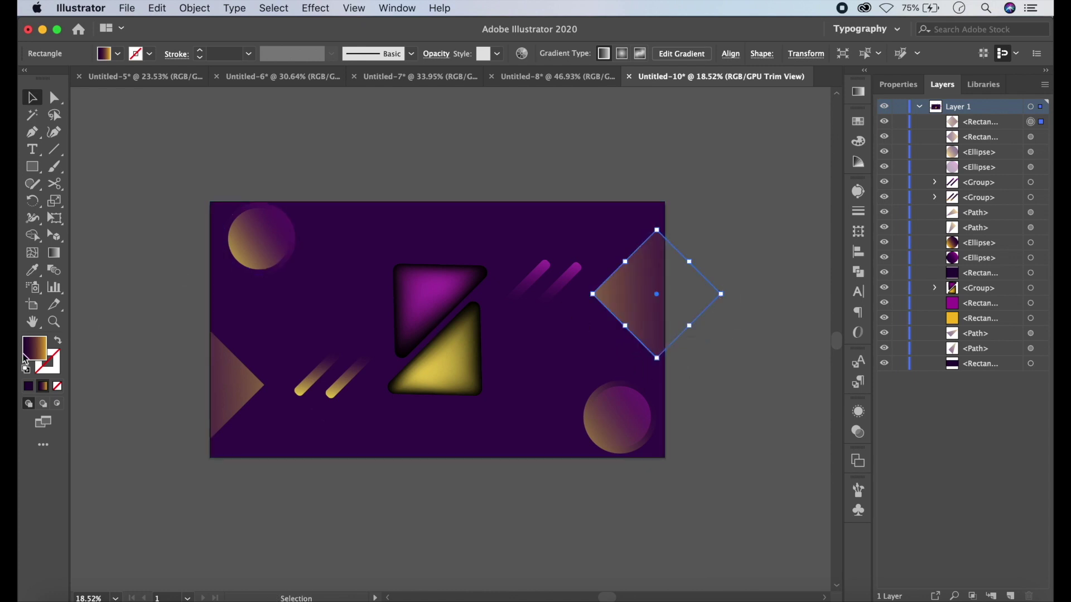
key(g)
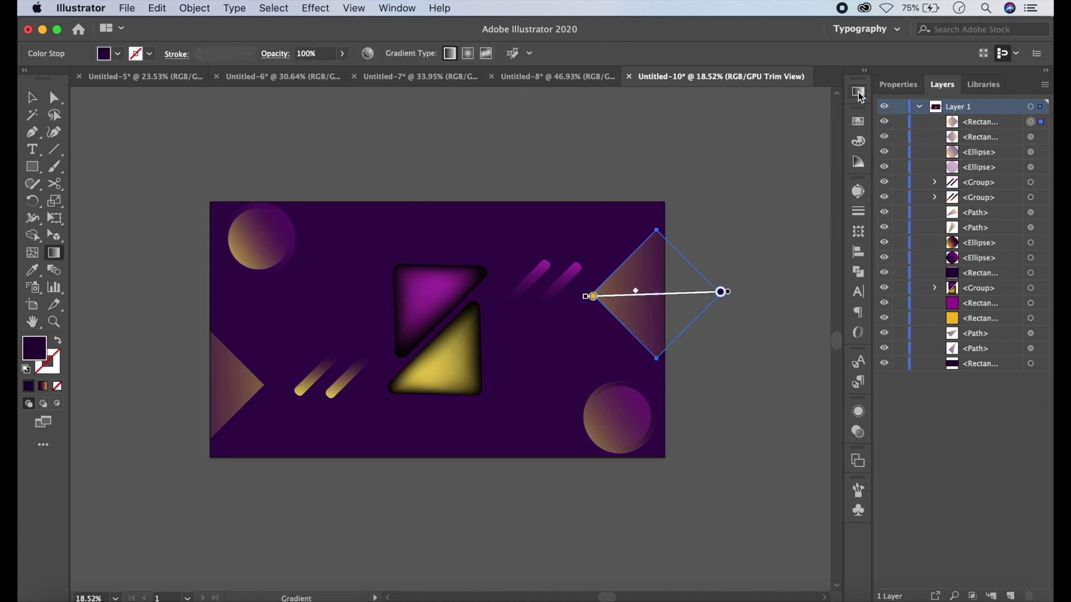
click(859, 93)
Move the purple diamond up so it straddles the artboard's upper-right edge
key(v)
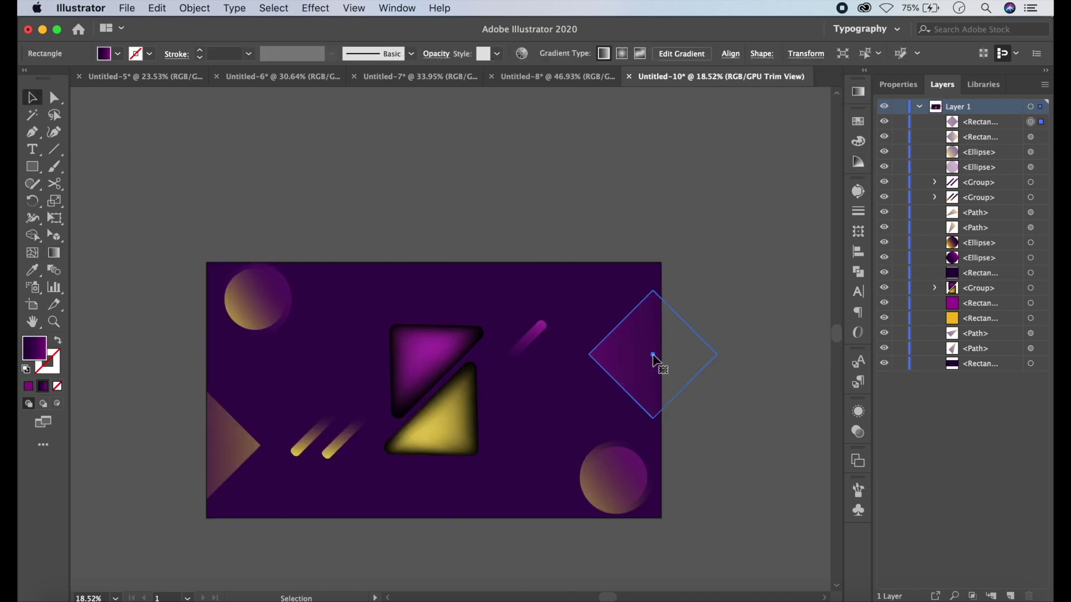
drag(653, 356, 672, 342)
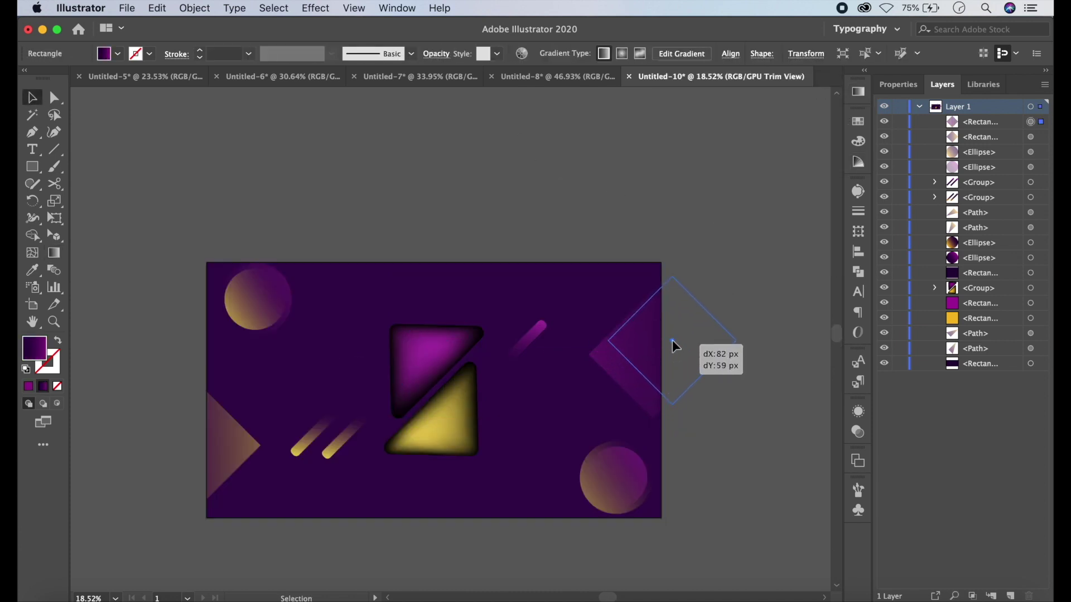
click(766, 299)
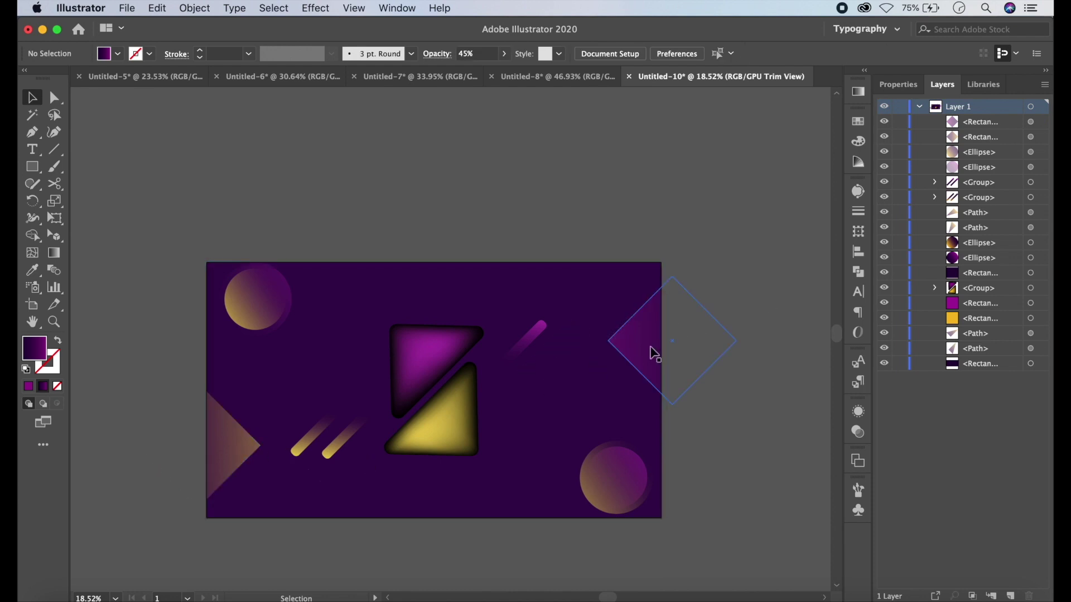
drag(673, 335, 669, 333)
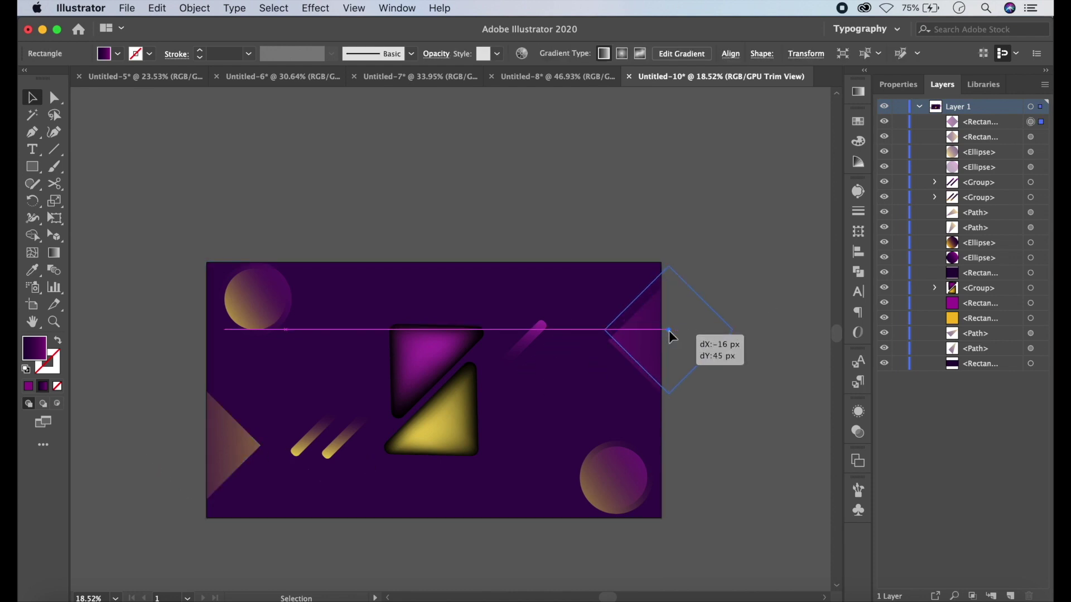
click(749, 267)
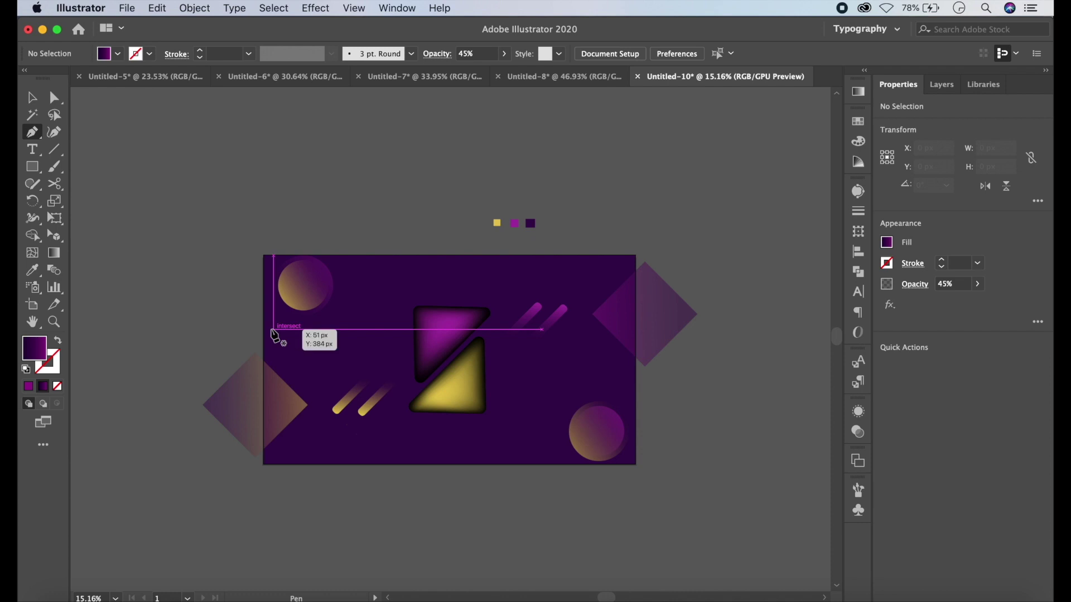
Draw a short horizontal line below the top-left circle with a white stroke
click(273, 330)
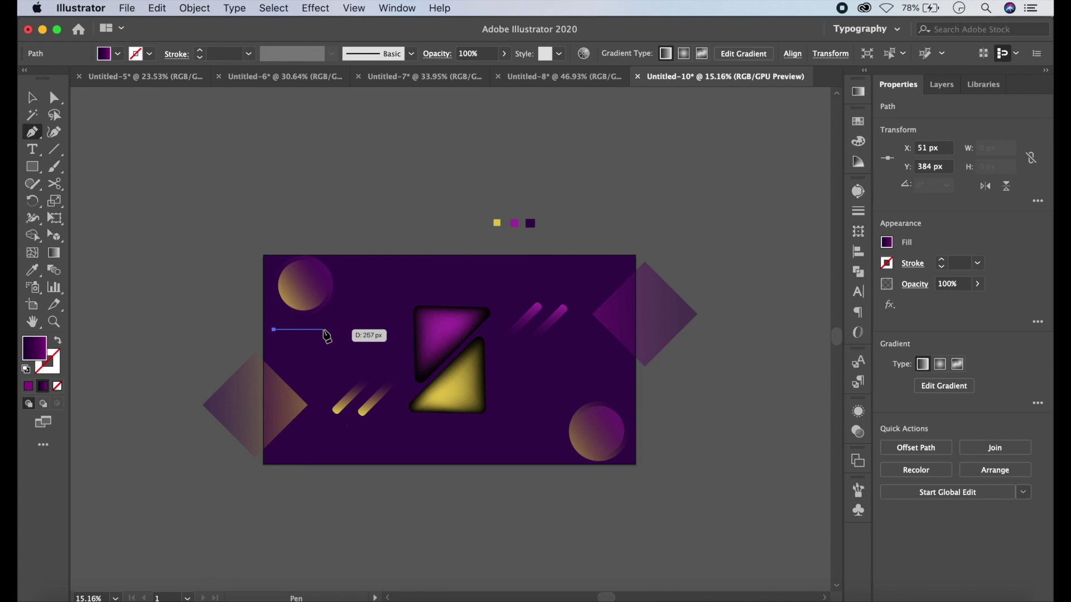
click(327, 331)
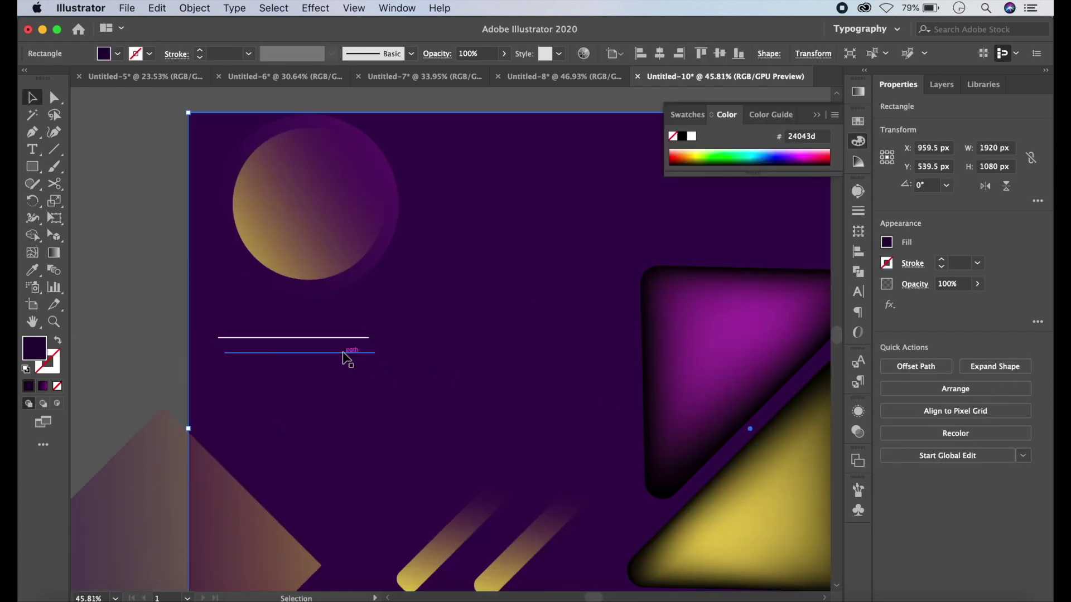
click(58, 340)
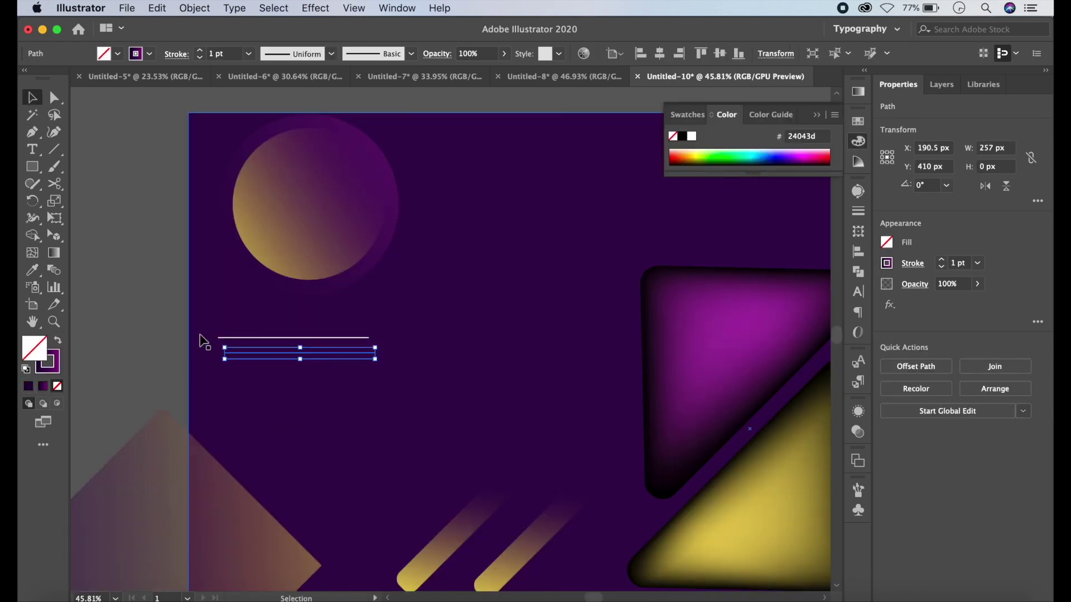
key(i)
click(256, 335)
key(v)
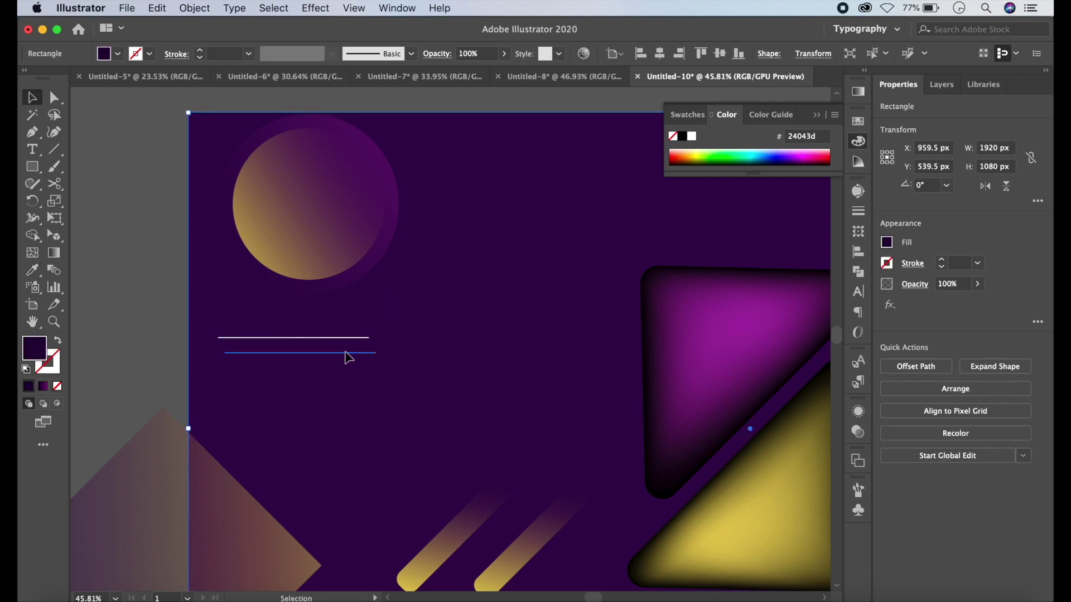
Add two copies of the white line stacked beneath the first
drag(347, 357, 539, 345)
scroll(340, 354, up, 3)
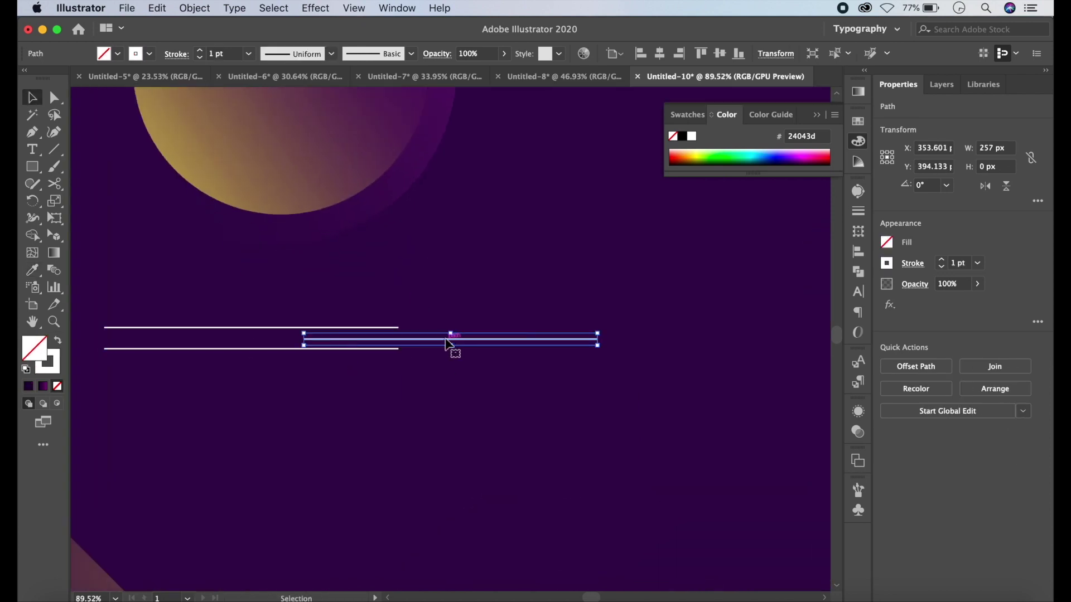
drag(450, 348, 246, 372)
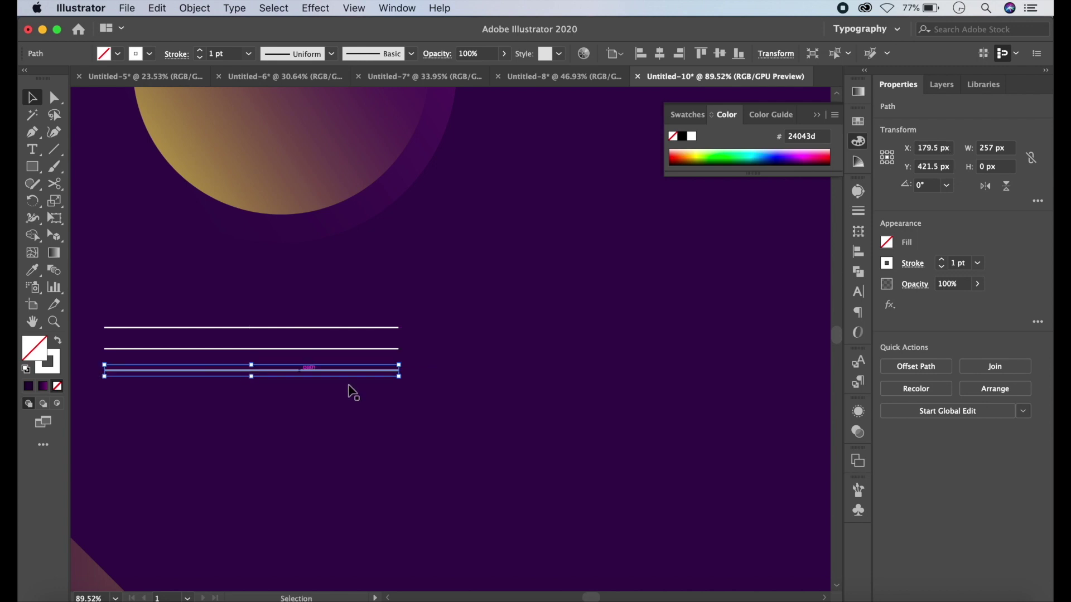
click(427, 418)
scroll(426, 418, down, 4)
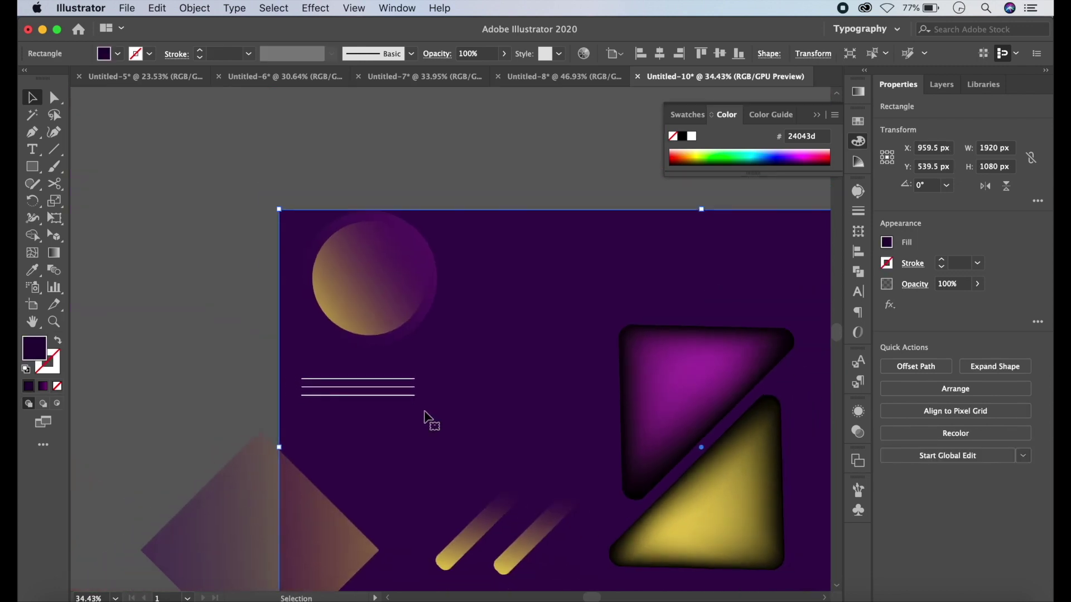
click(411, 384)
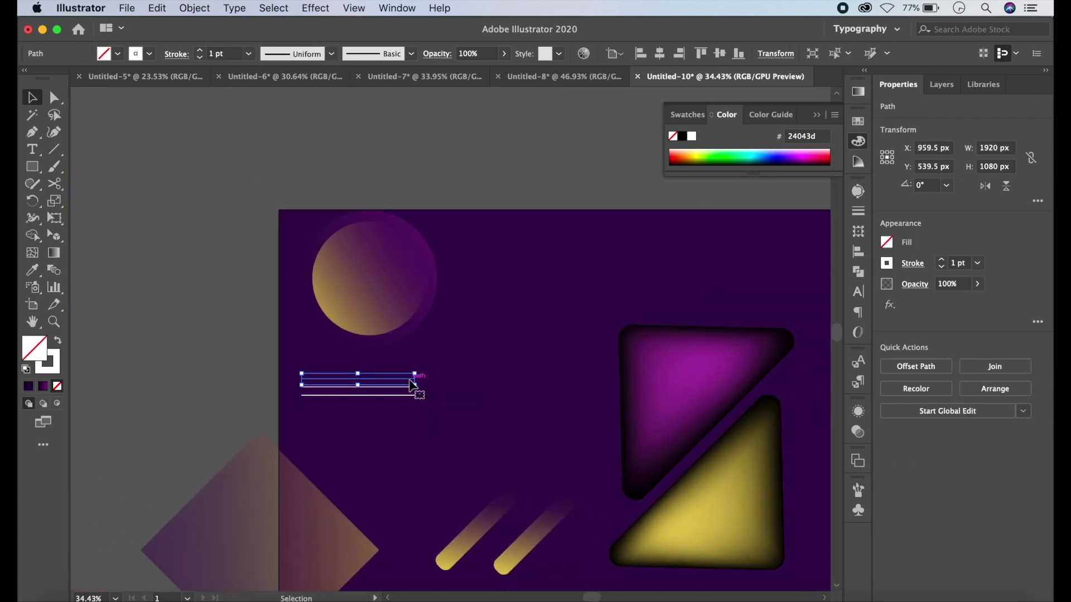
Fill the top line with a gradient from dark purple to sampled bright yellow
click(46, 391)
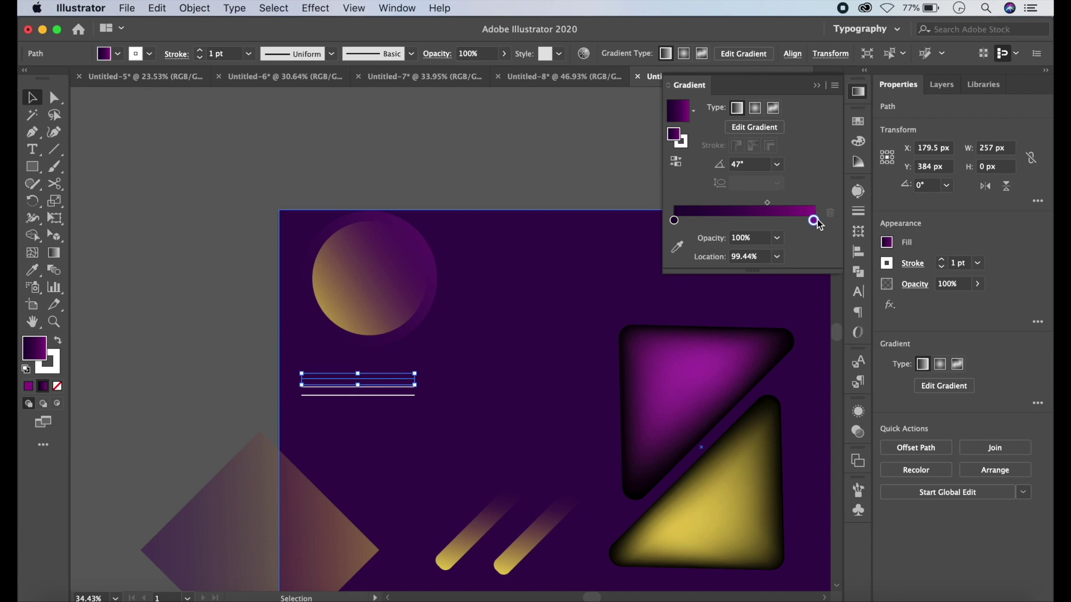
click(676, 247)
click(723, 507)
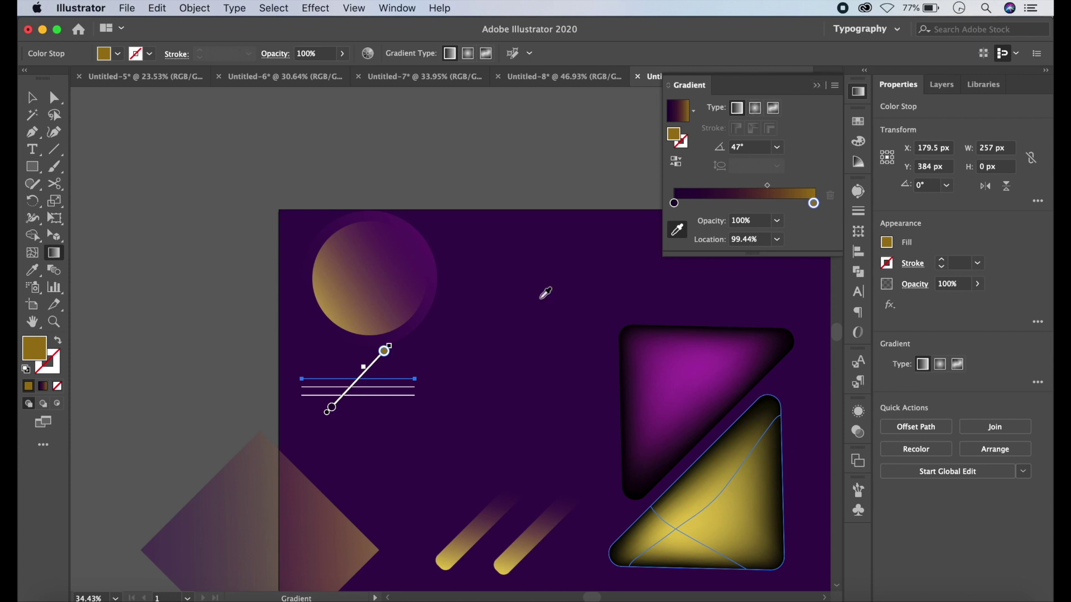
click(537, 128)
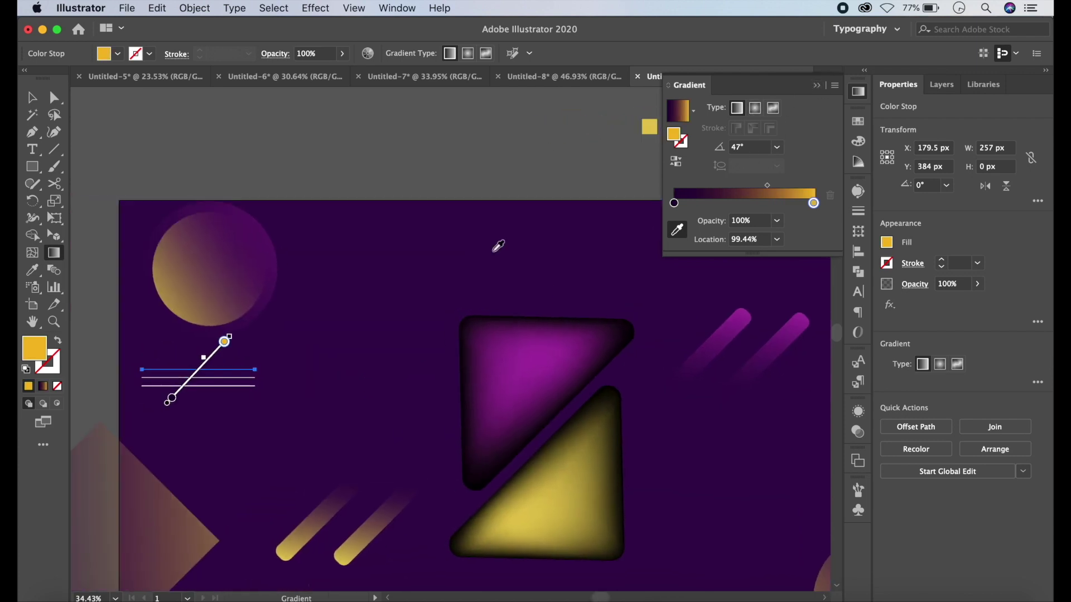
click(815, 88)
click(39, 100)
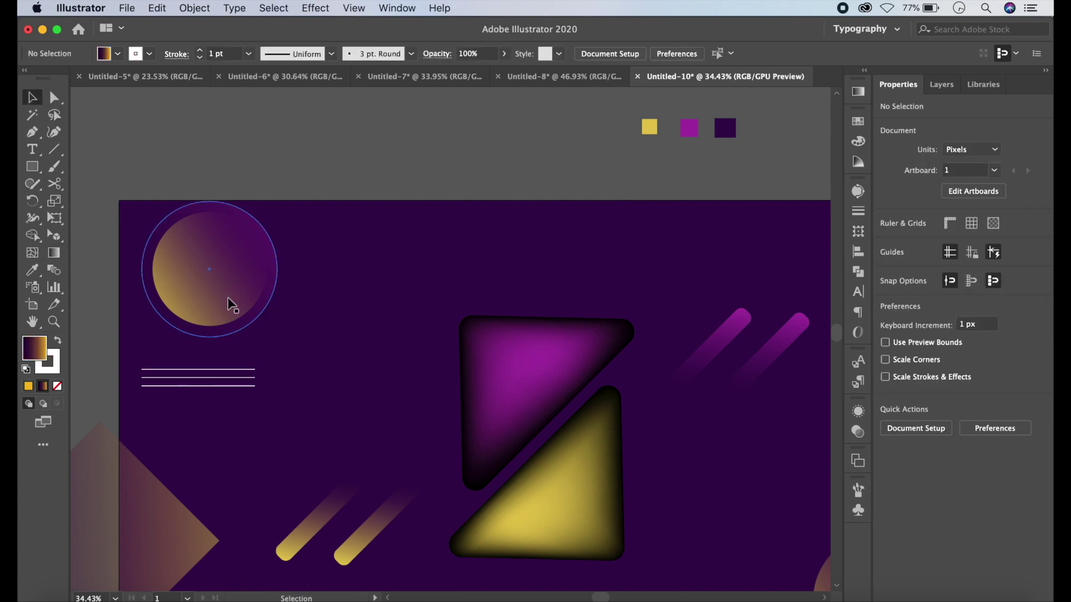
click(222, 370)
click(279, 199)
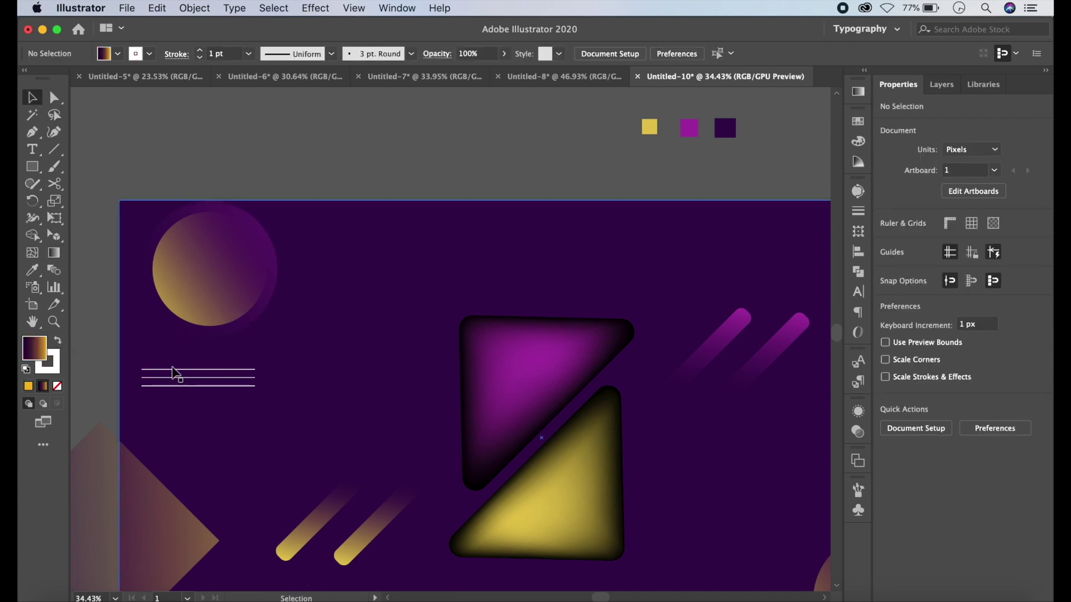
Move the top line's gradient to its stroke and copy that styling onto the other lines
click(174, 374)
click(63, 343)
click(55, 386)
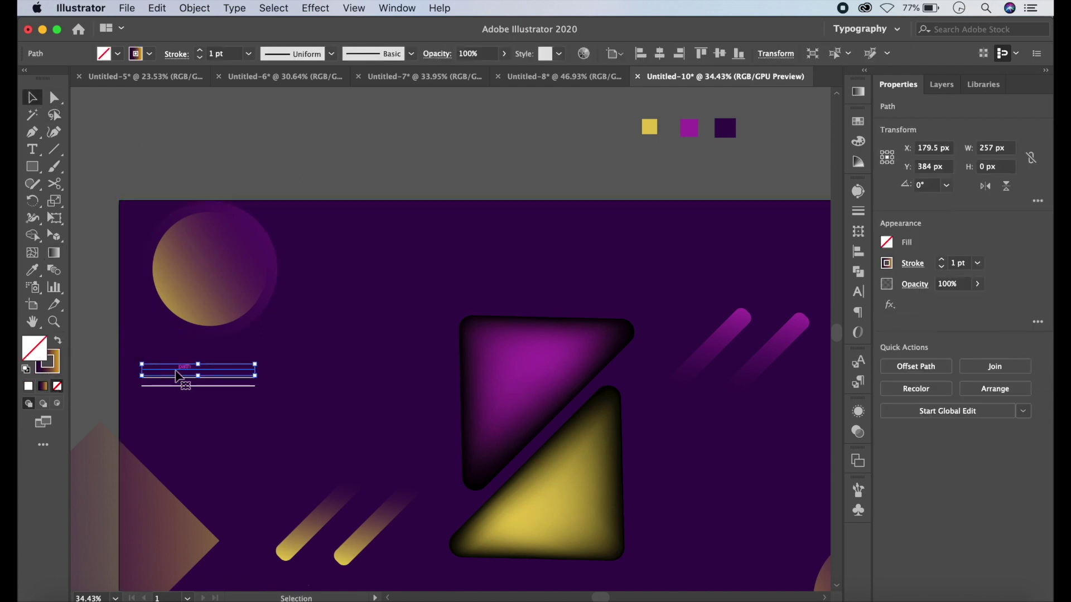
click(278, 162)
click(232, 377)
shift+click(230, 387)
key(i)
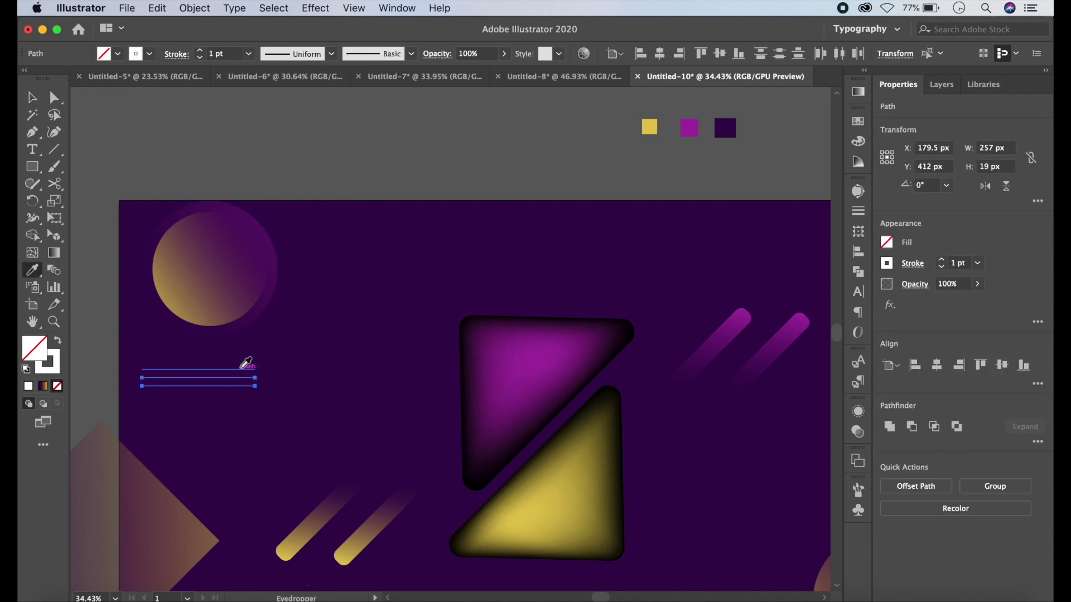
click(242, 368)
key(v)
click(148, 145)
Apply a smooth Zig Zag effect, 17 px size and 6 ridges, to the lines
click(230, 376)
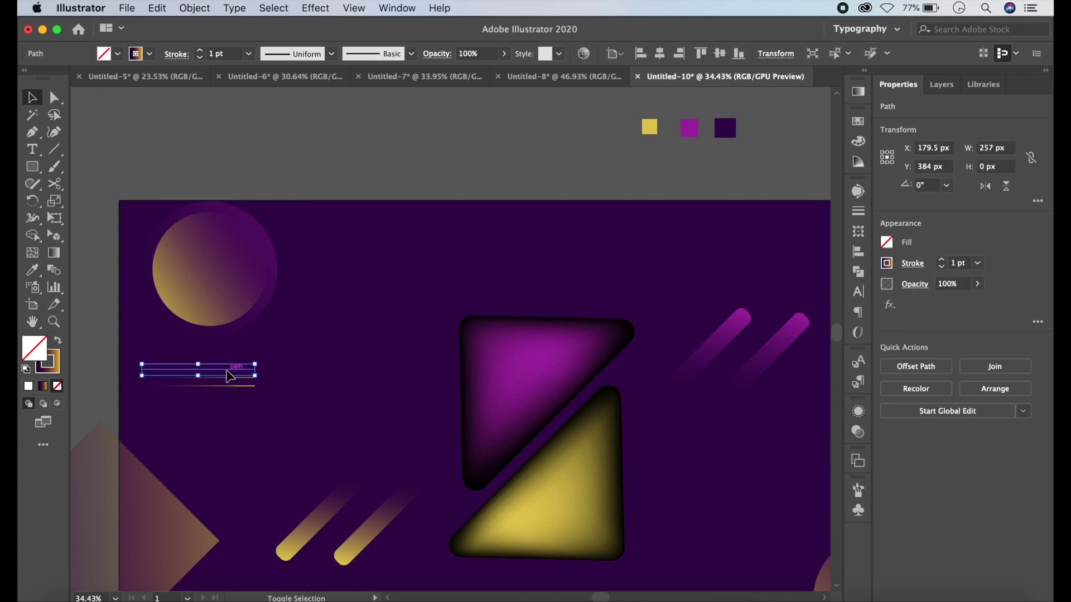
shift+click(229, 385)
click(315, 8)
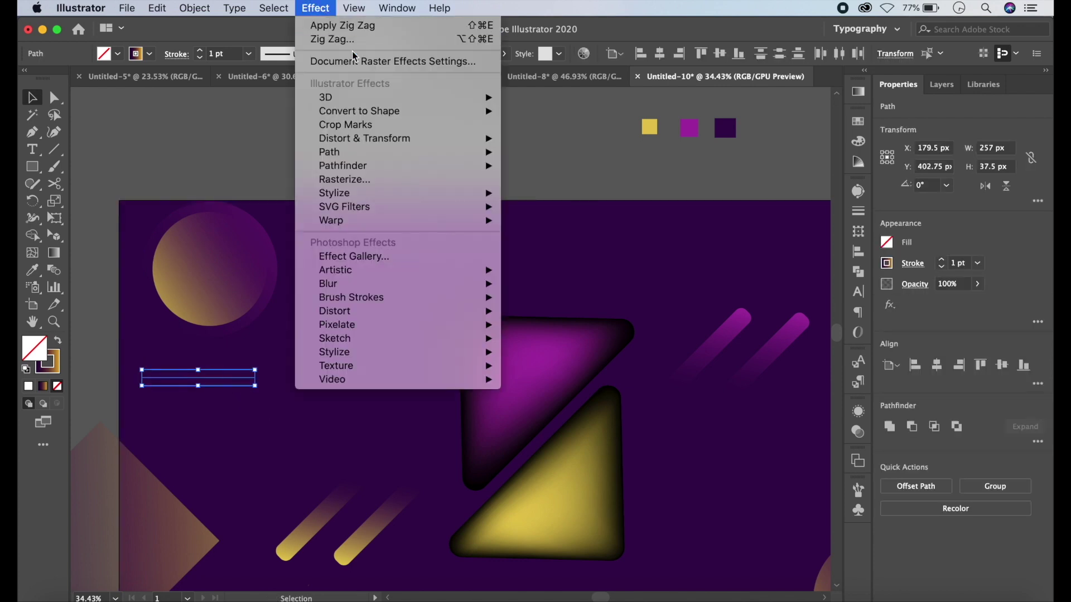
click(537, 222)
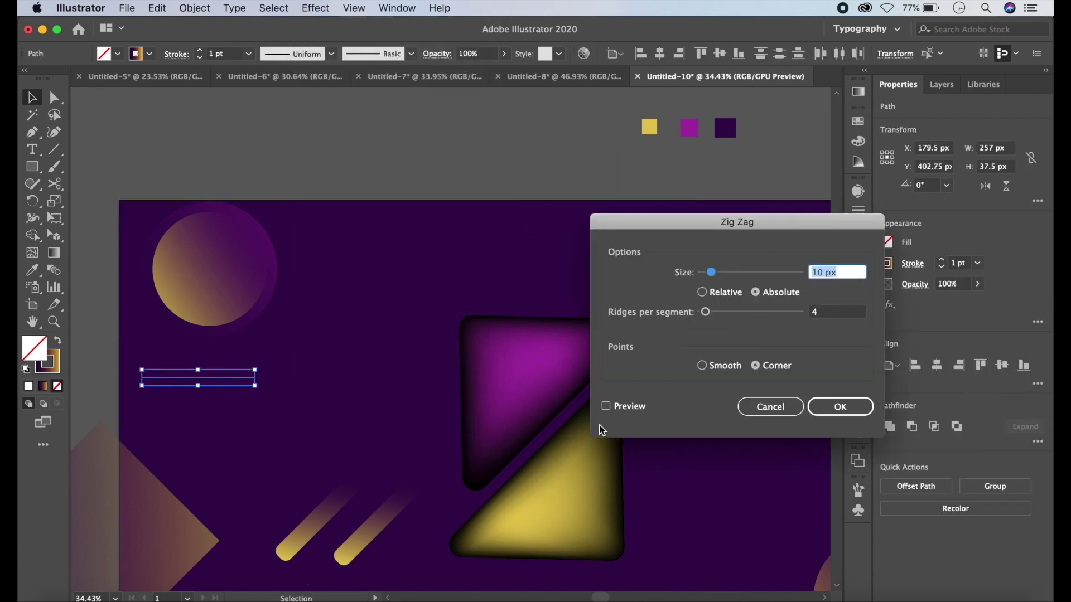
click(607, 407)
drag(712, 274, 724, 274)
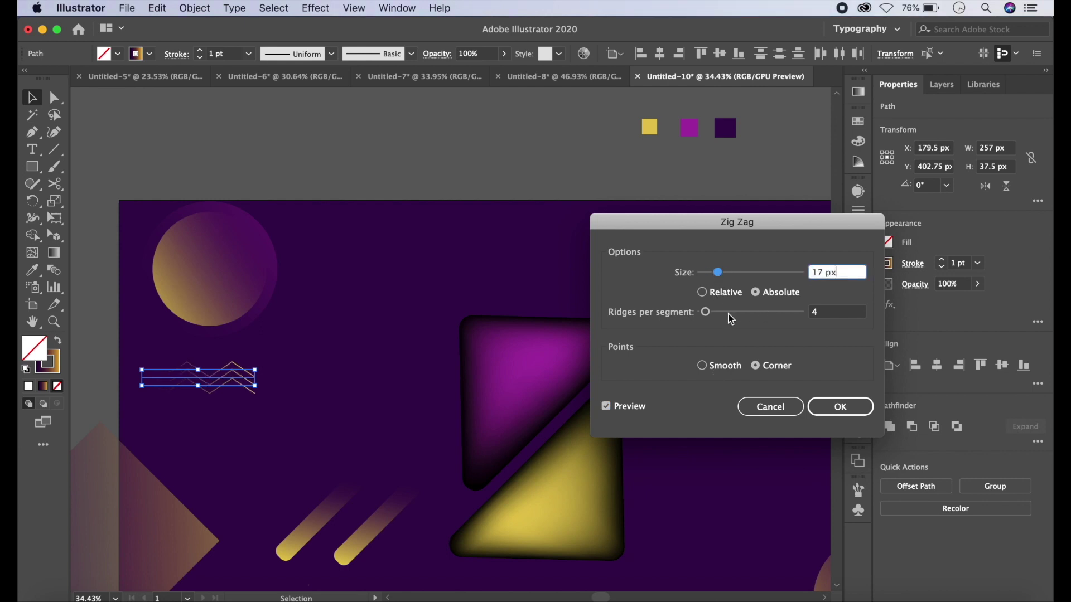
drag(709, 317, 712, 318)
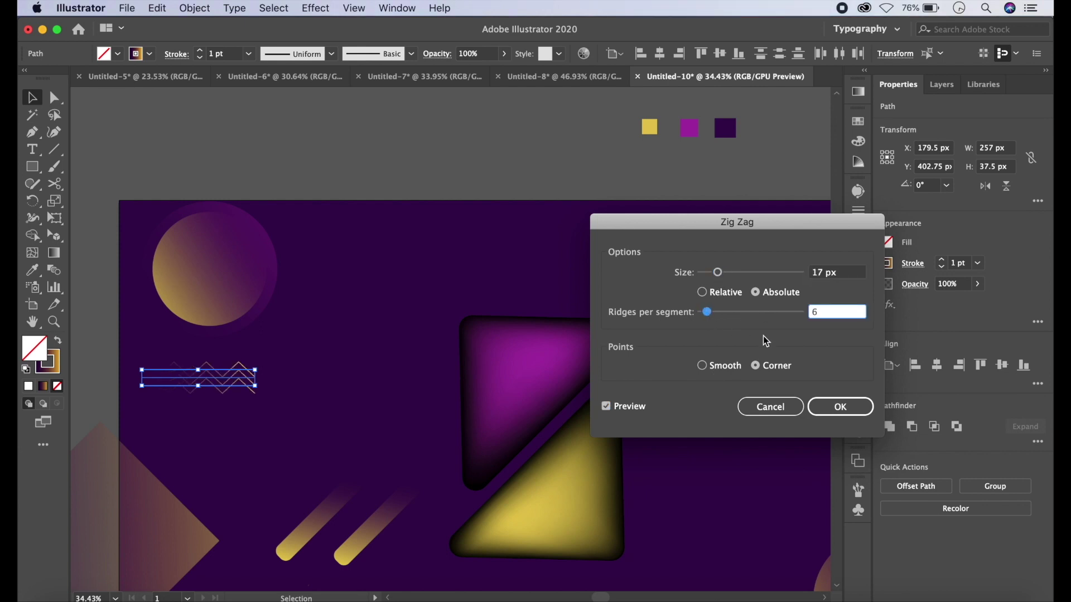
click(703, 367)
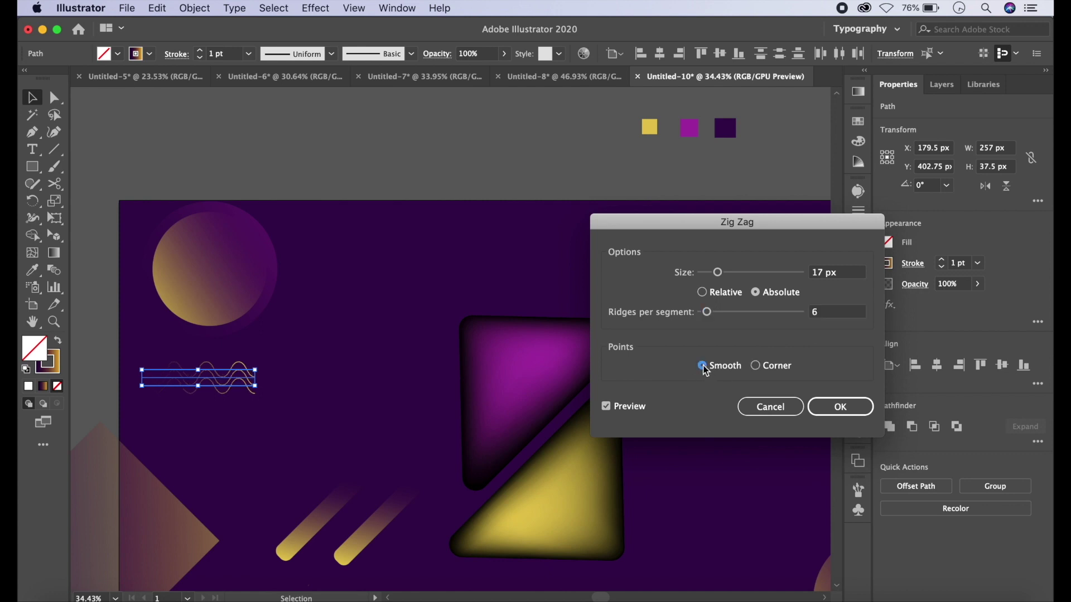
click(841, 407)
click(398, 385)
scroll(398, 385, down, 2)
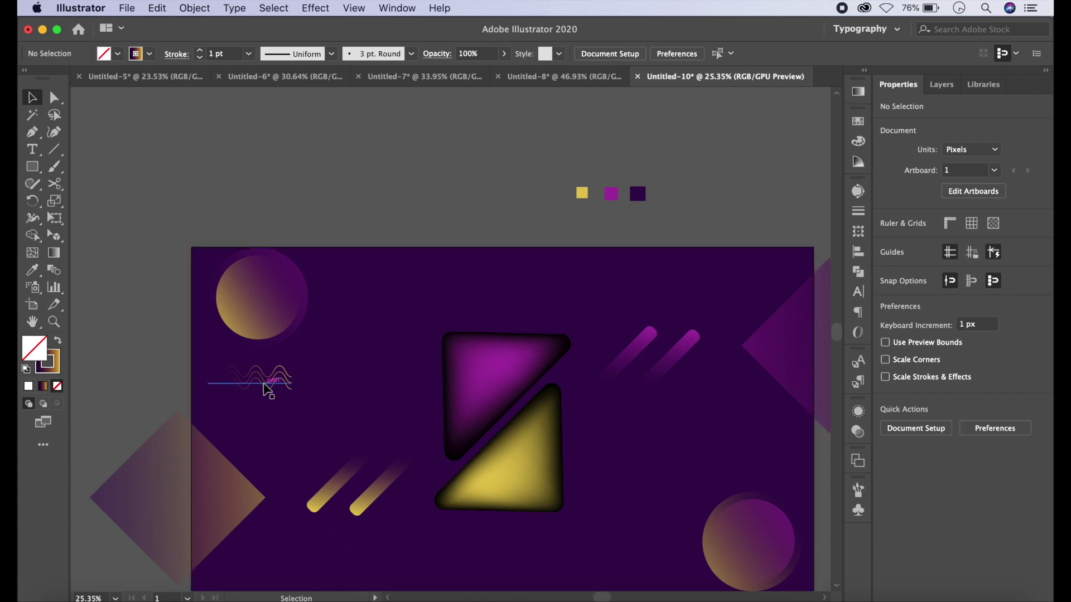
Draw a 3-sided polygon with 31 px radius and move it to the lower-right area
scroll(286, 339, down, 2)
scroll(287, 340, right, 2)
click(37, 169)
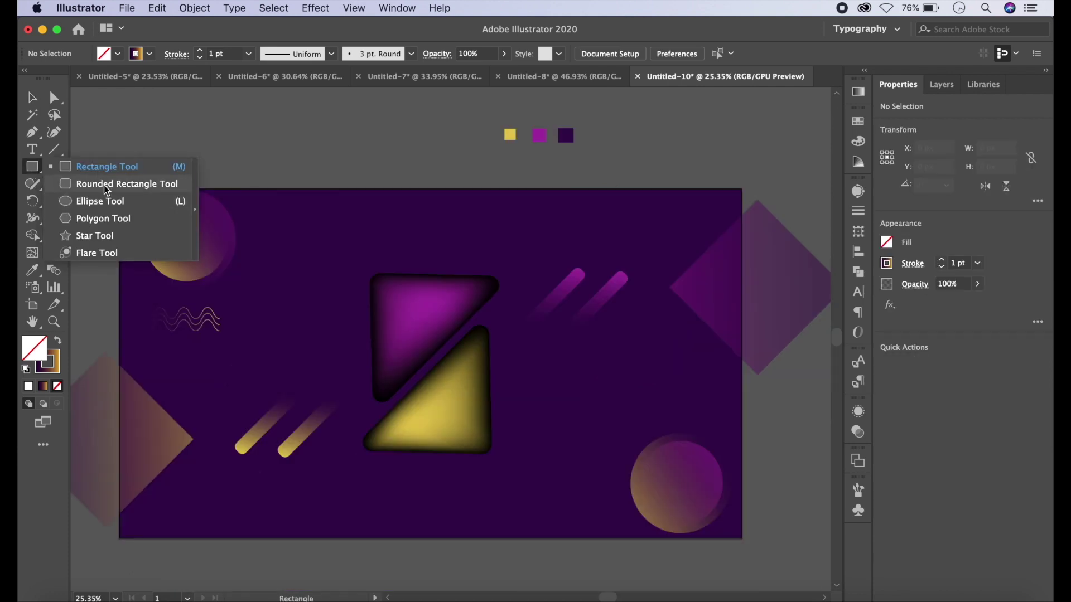
click(103, 218)
click(533, 304)
click(569, 341)
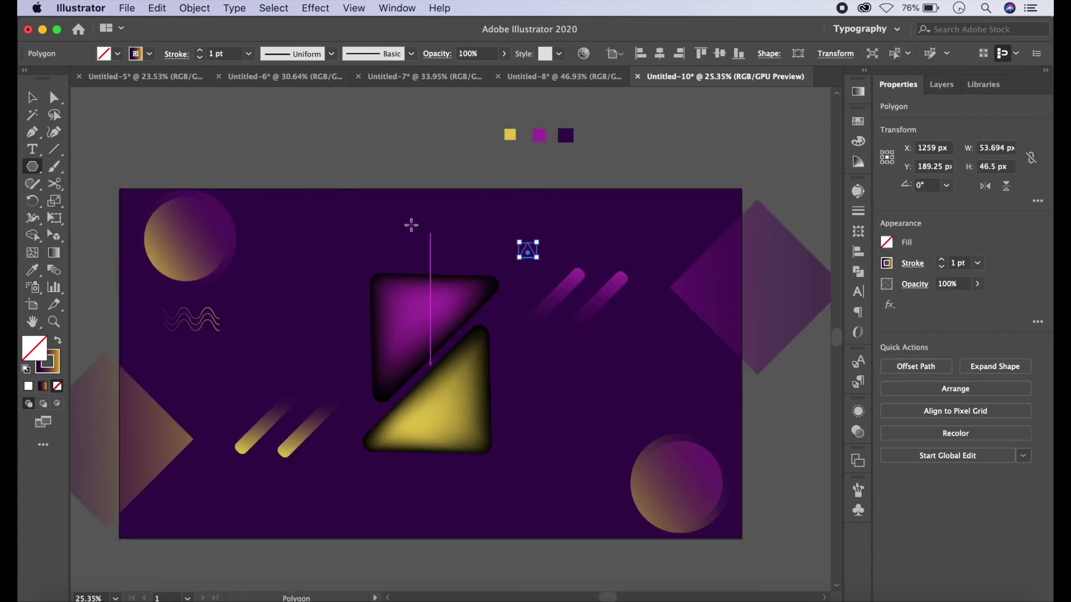
key(v)
mouse_move(528, 257)
mouse_down()
mouse_move(575, 397)
mouse_move(609, 429)
mouse_up()
click(609, 429)
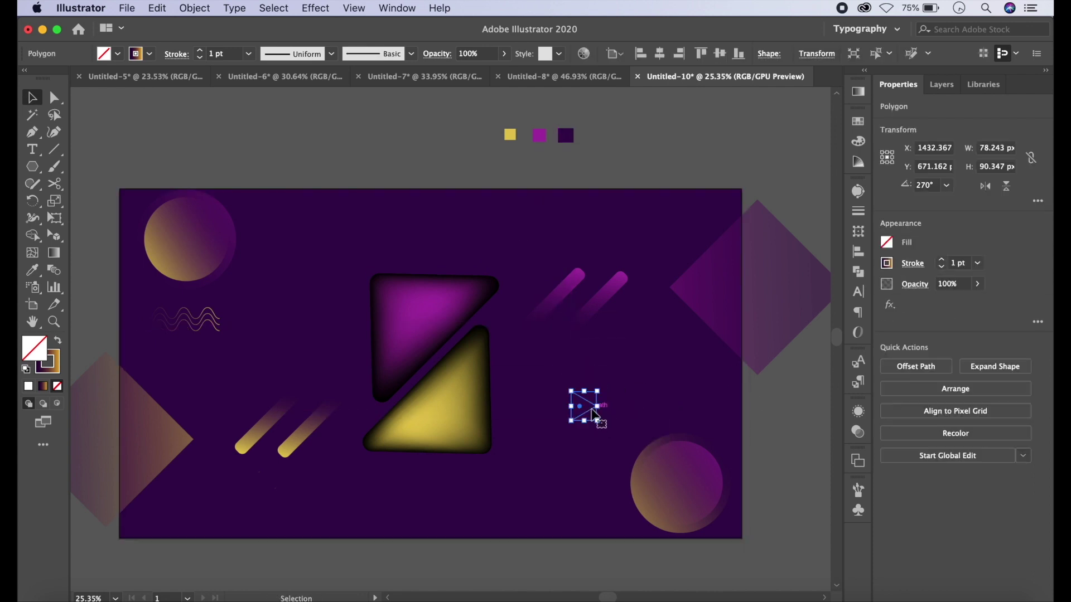
scroll(594, 415, up, 3)
Repeat the triangle into a row of four and give all four the gradient fill
drag(592, 415, 663, 418)
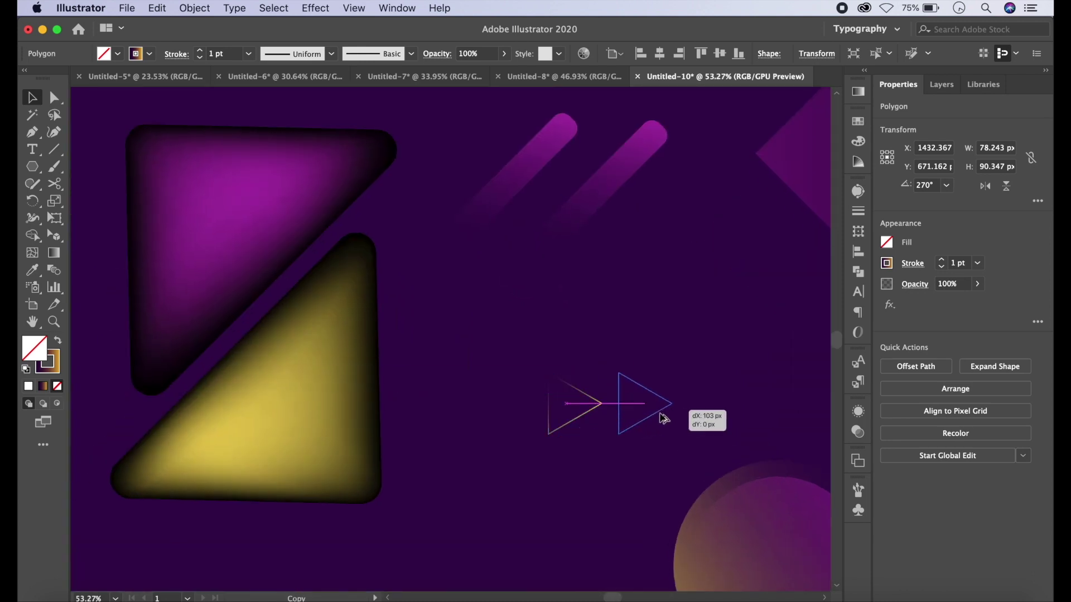
key(ctrl+d)
key(ctrl+d)
scroll(667, 385, down, 3)
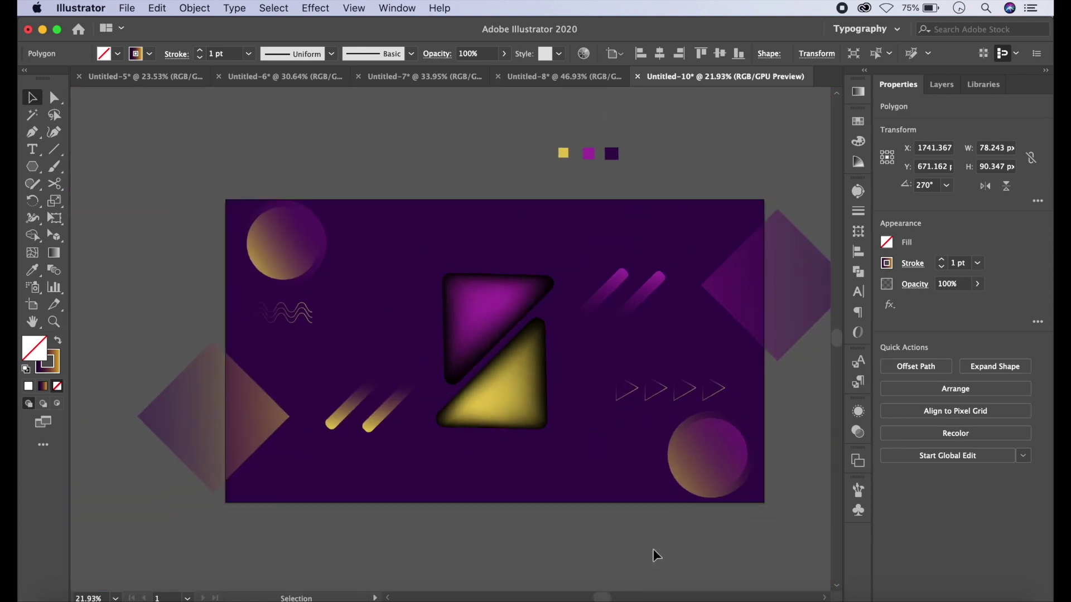
click(653, 549)
scroll(657, 390, up, 1)
click(626, 398)
shift+click(658, 394)
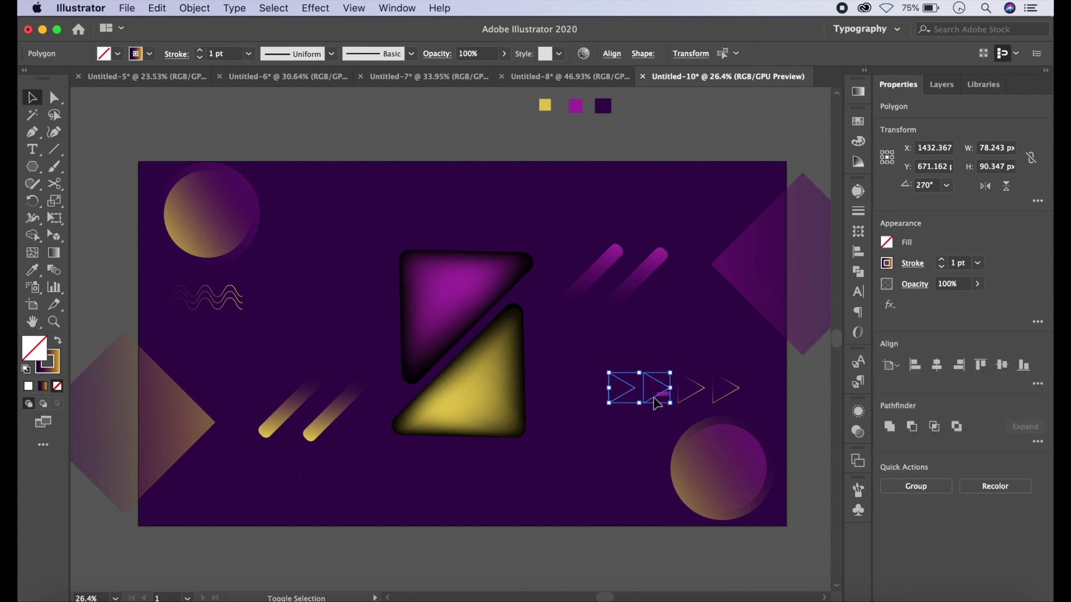
shift+click(693, 393)
shift+click(727, 393)
click(58, 341)
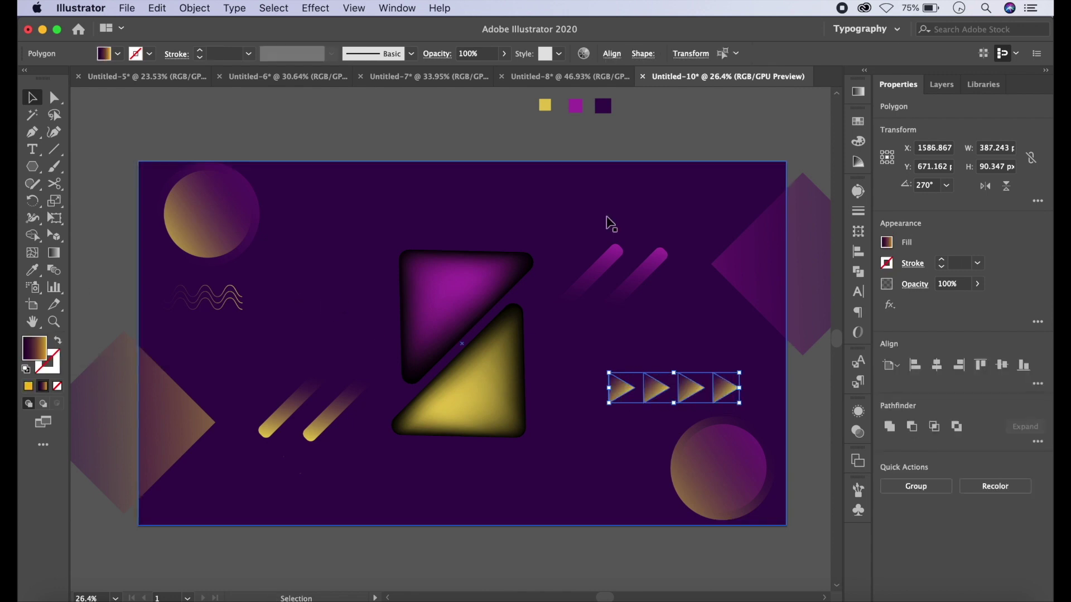
Set the gradient's left stop to the magenta swatch
double_click(54, 253)
click(673, 203)
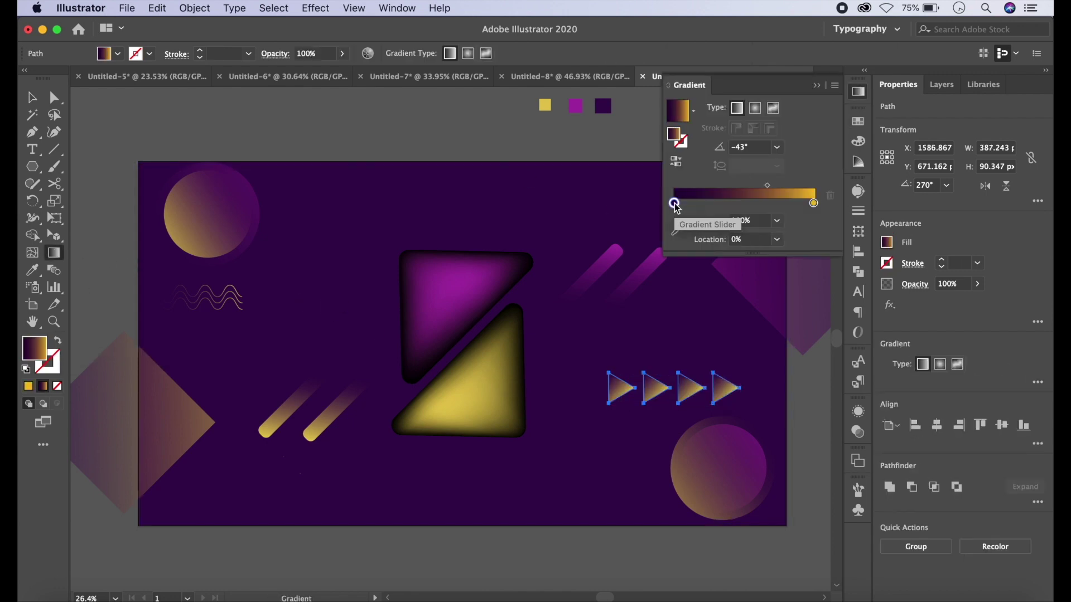
click(676, 229)
click(576, 105)
key(Escape)
Swap fill and stroke so the four triangles become gradient outlines
key(v)
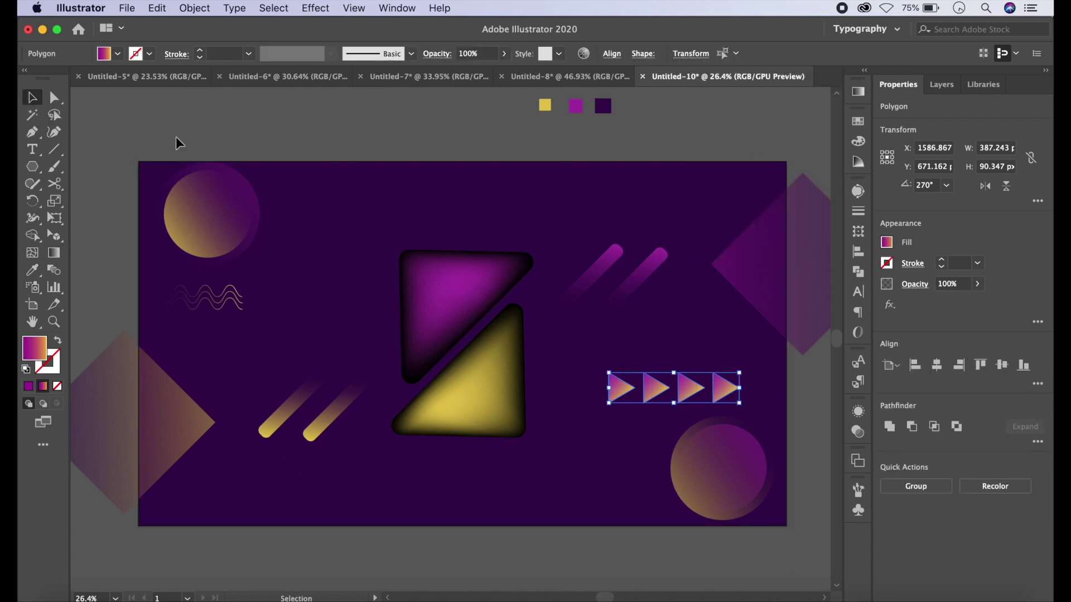
click(176, 136)
scroll(310, 156, down, 3)
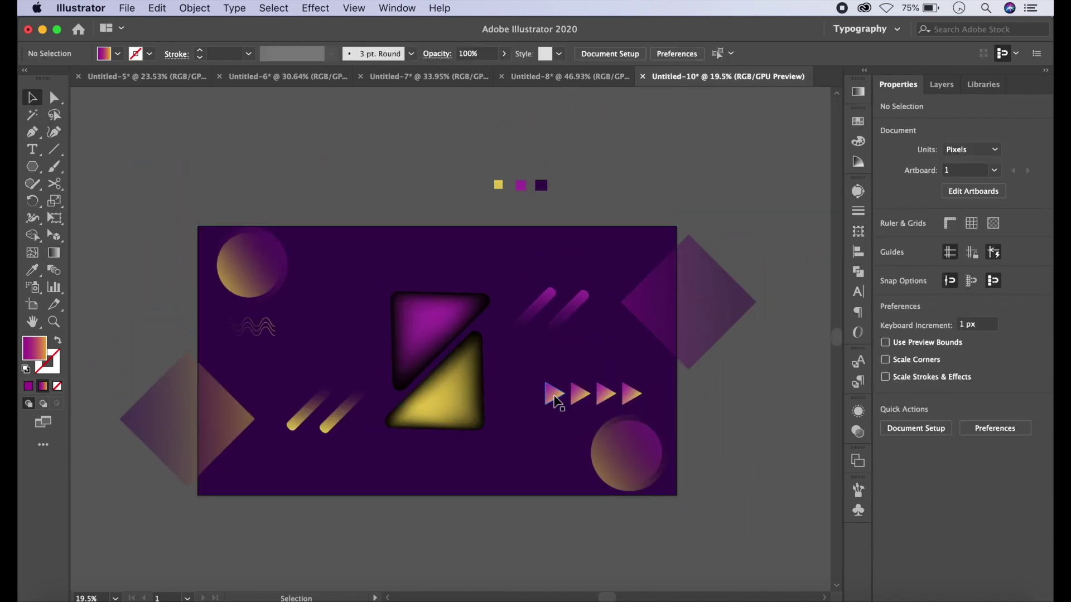
click(556, 400)
key(shift+x)
Set the four outlined triangles' stroke weight to 3 pt
click(333, 499)
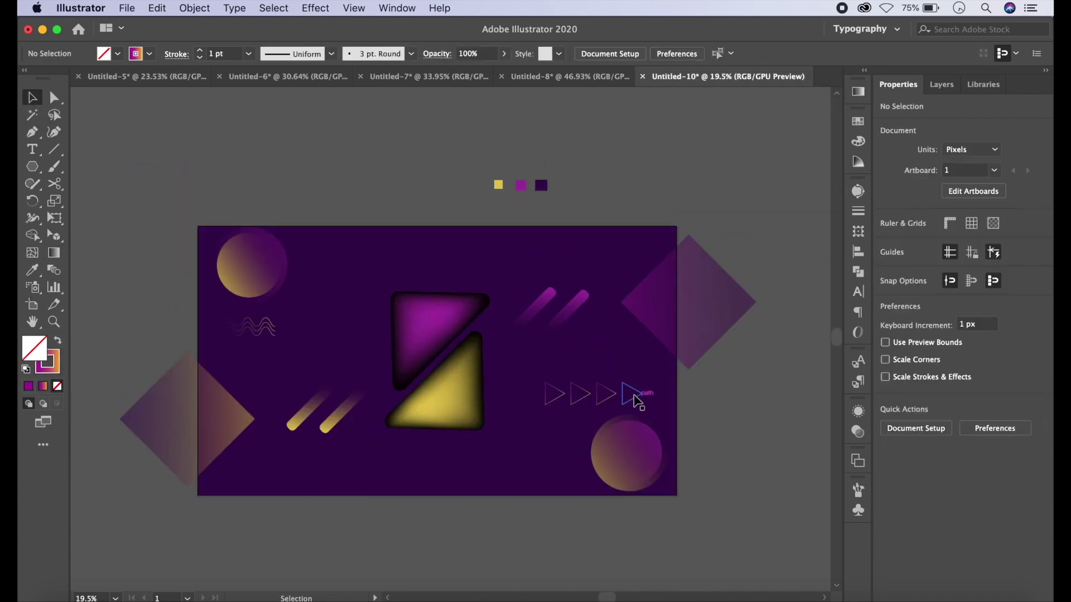
click(555, 395)
shift+click(631, 394)
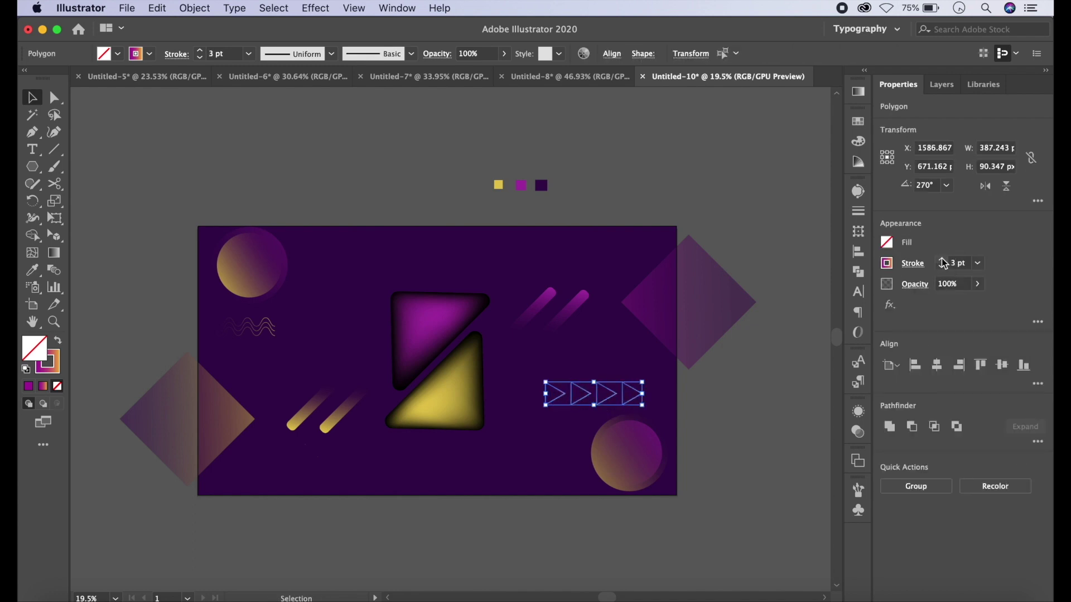
click(942, 260)
click(675, 429)
click(628, 393)
click(557, 394)
shift+click(577, 413)
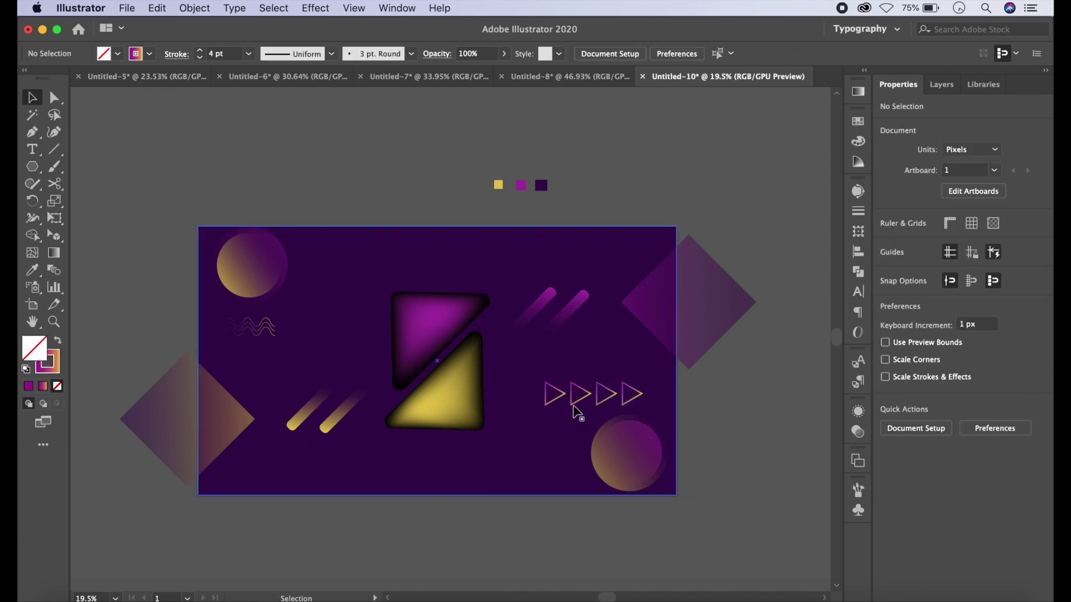
click(555, 396)
shift+click(605, 405)
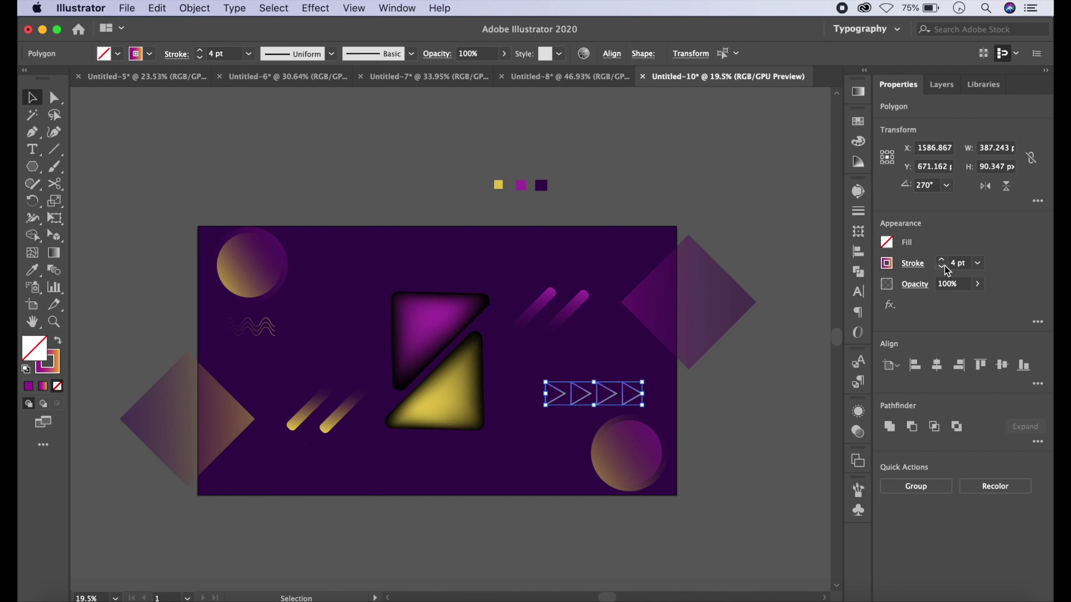
click(941, 267)
Add an Outer Glow effect with 4 px blur to the triangles
click(316, 8)
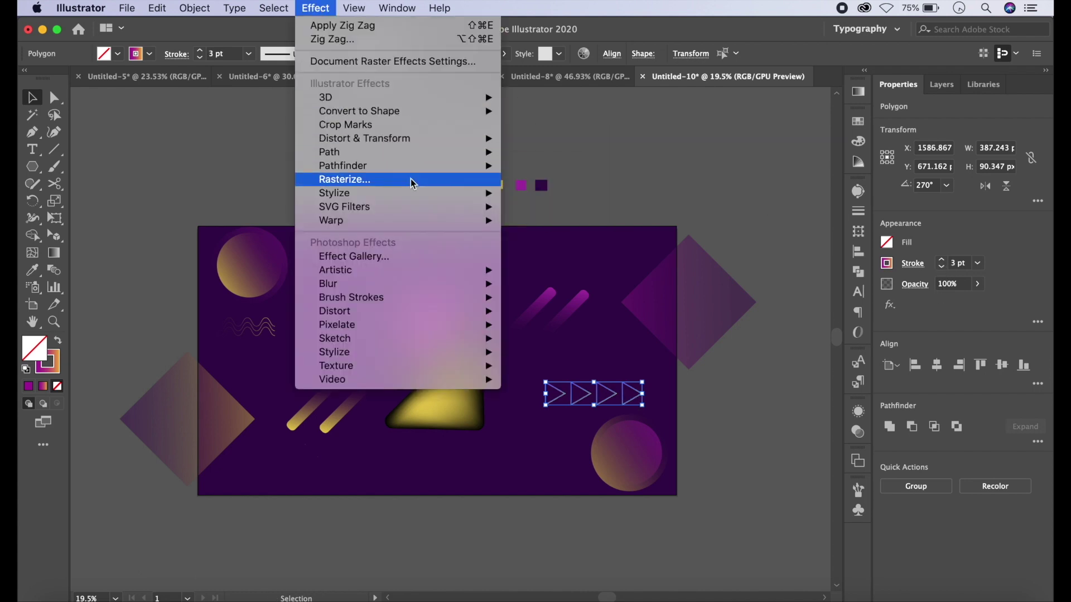
mouse_move(334, 192)
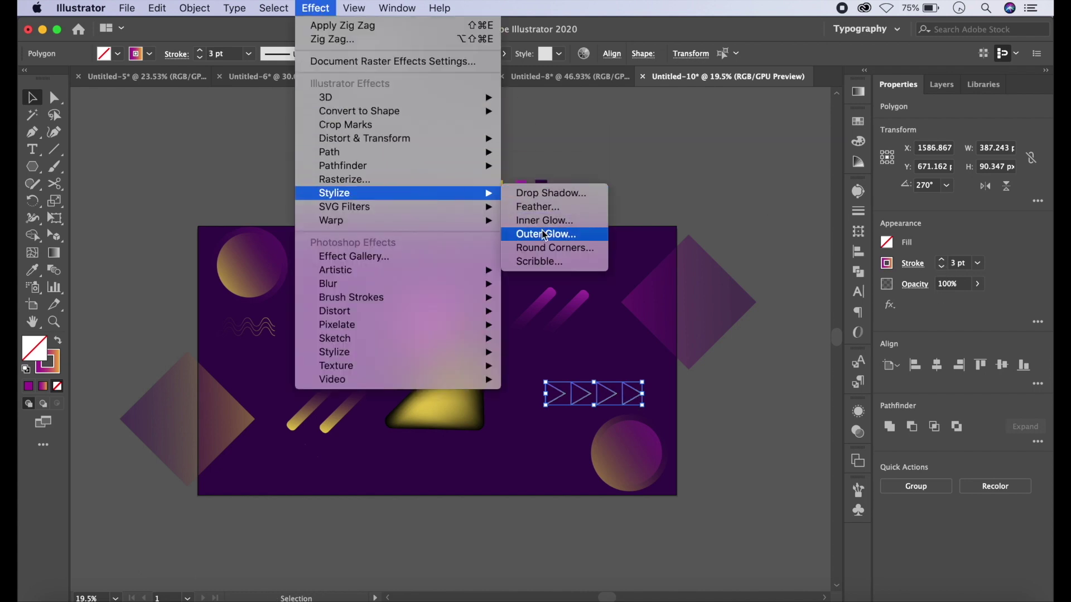
click(545, 235)
click(775, 310)
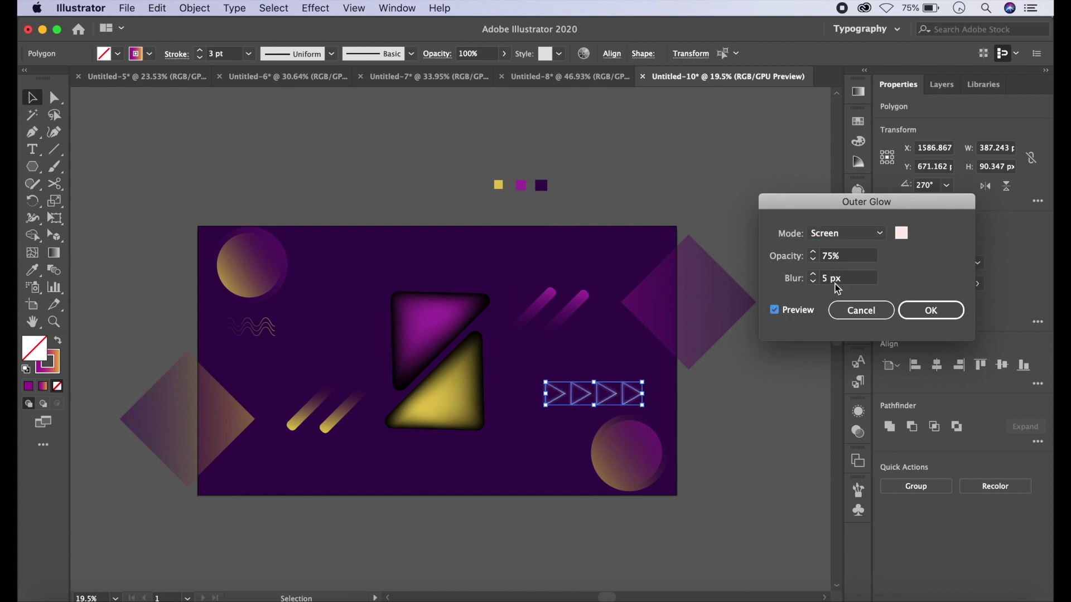
click(813, 282)
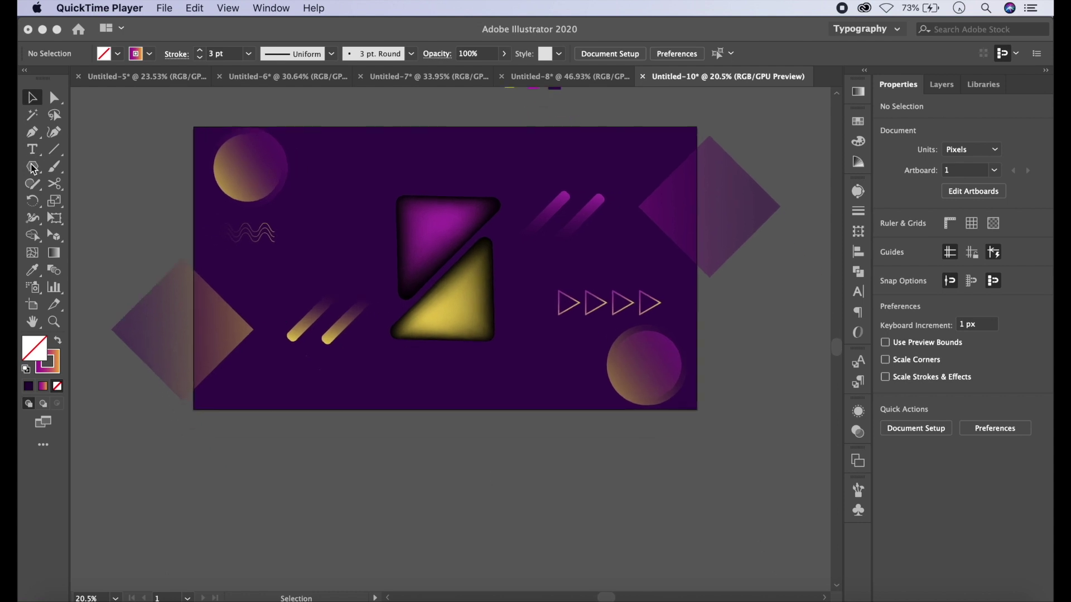
Draw a circle below the artboard with the Ellipse Tool
click(33, 169)
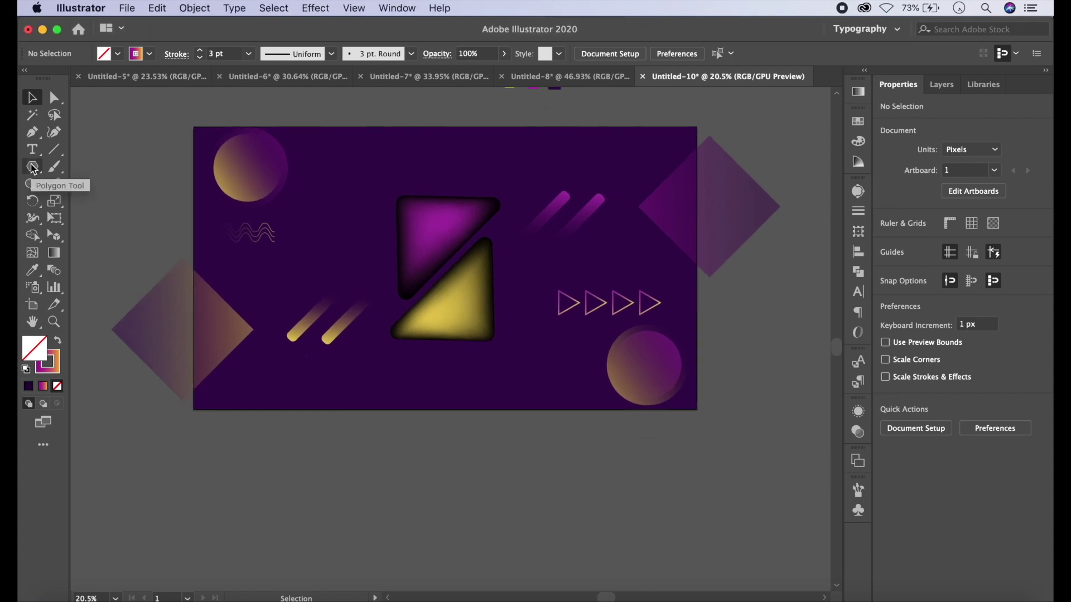
drag(33, 169, 92, 202)
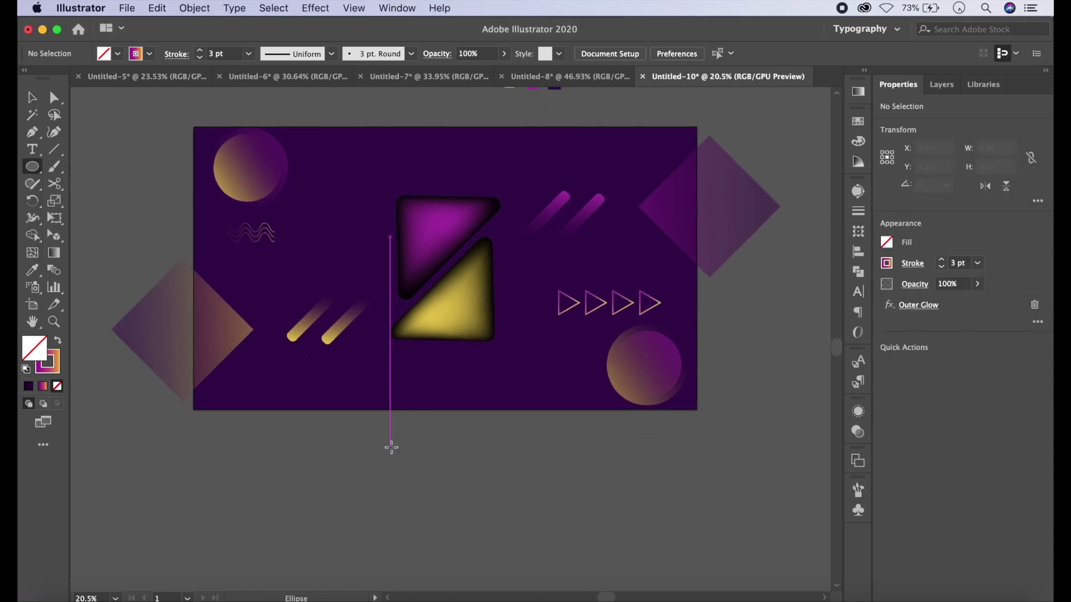
drag(391, 448, 453, 509)
Draw a 282 × 5 px bar across the circle's top with a gradient fill and no stroke
click(34, 168)
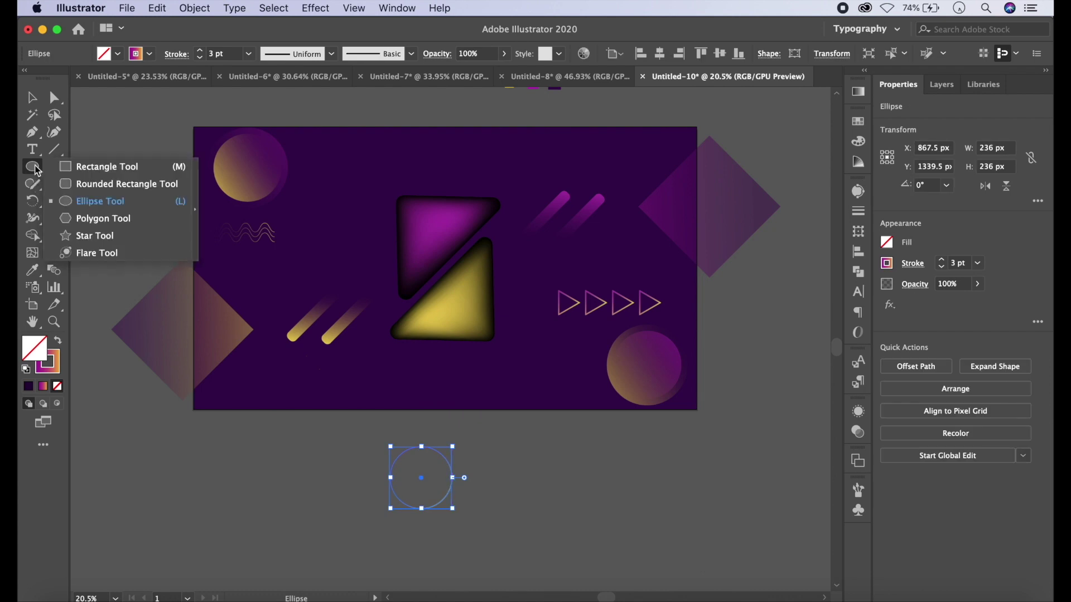
click(106, 167)
scroll(410, 459, up, 5)
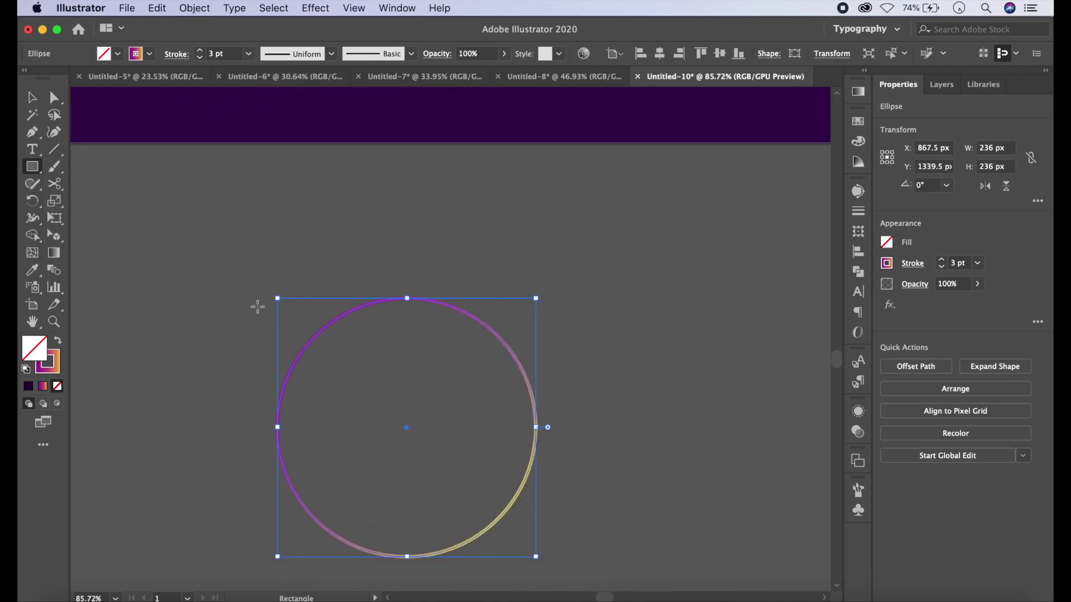
drag(257, 306, 567, 311)
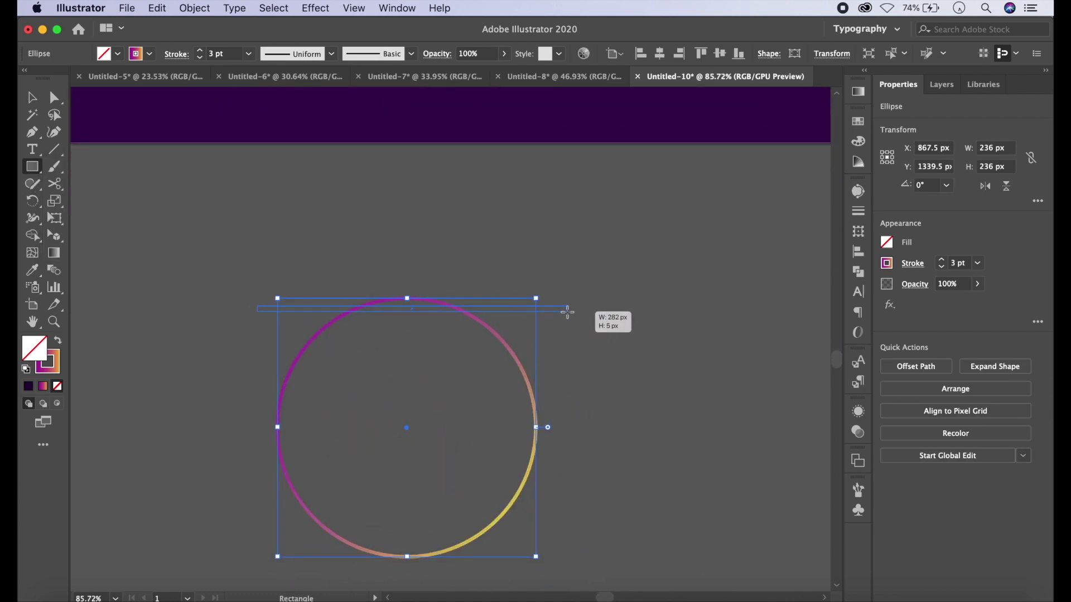
drag(567, 311, 567, 309)
key(shift+x)
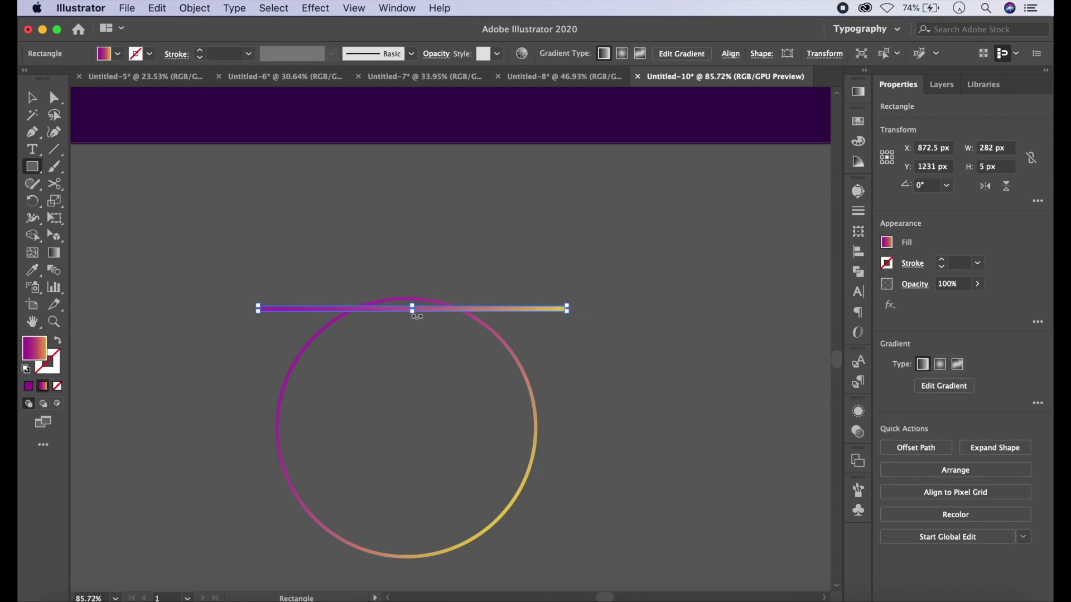
Duplicate the bar downward into a stack of evenly spaced stripes
key(v)
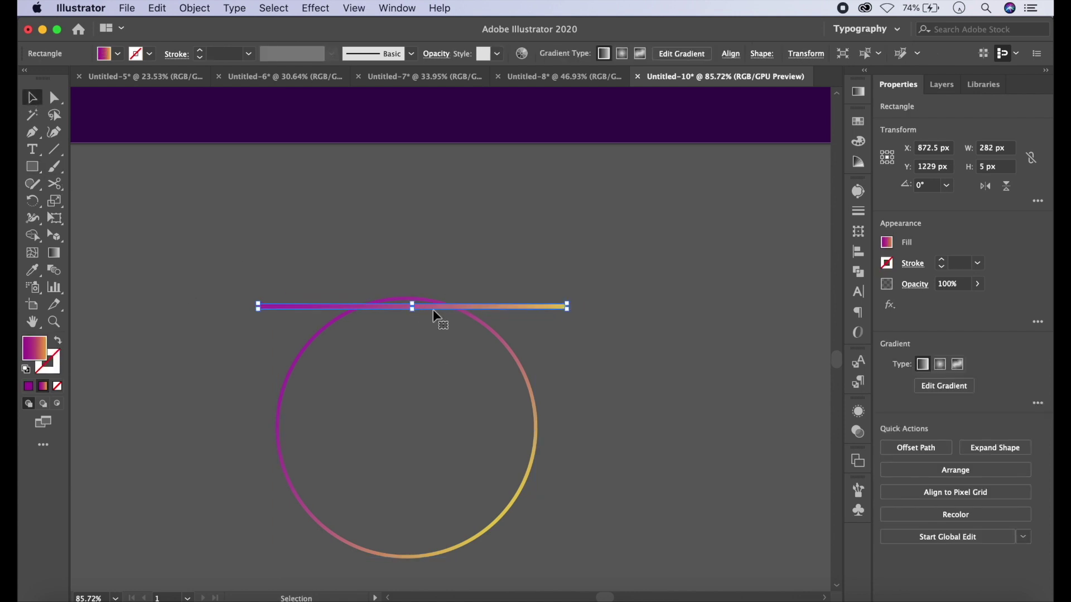
mouse_move(433, 308)
mouse_down()
mouse_move(419, 302)
mouse_move(419, 313)
mouse_up()
key(ctrl+d)
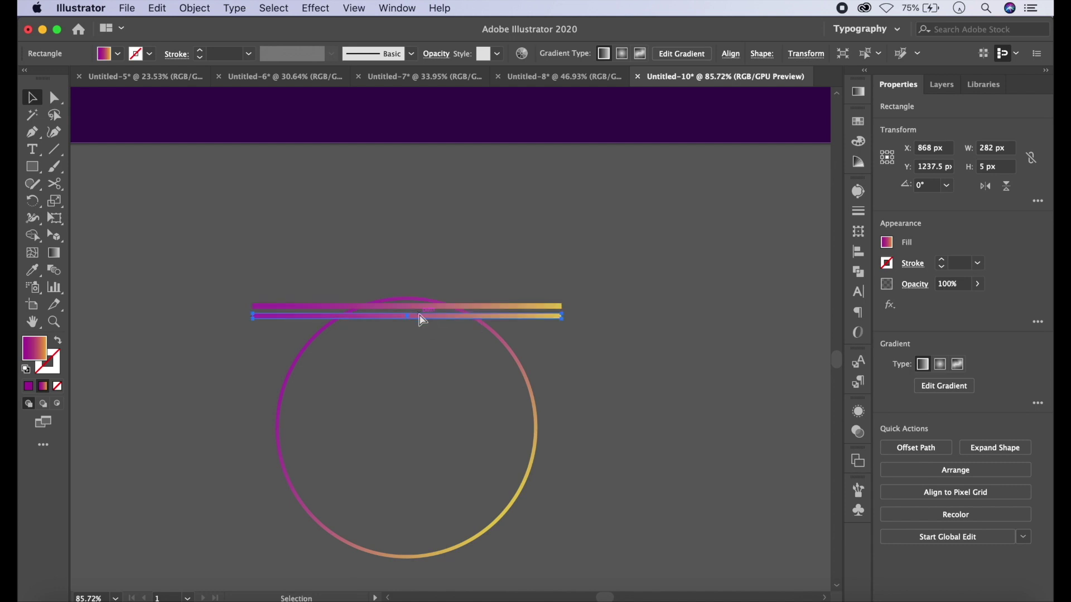
key(ctrl+d)
key(ctrl+d)
key(ctrl+d)
key(ctrl+d)
key(ctrl+d)
key(ctrl+d)
key(ctrl+d)
key(ctrl+d)
key(ctrl+d)
key(ctrl+d)
key(ctrl+d)
key(ctrl+d)
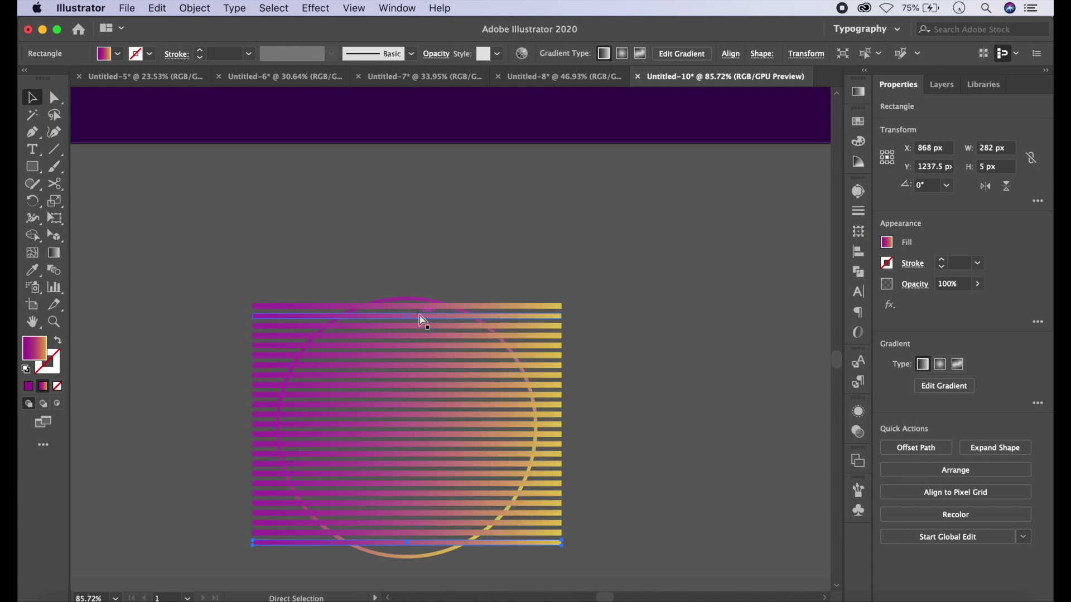
key(ctrl+d)
click(670, 372)
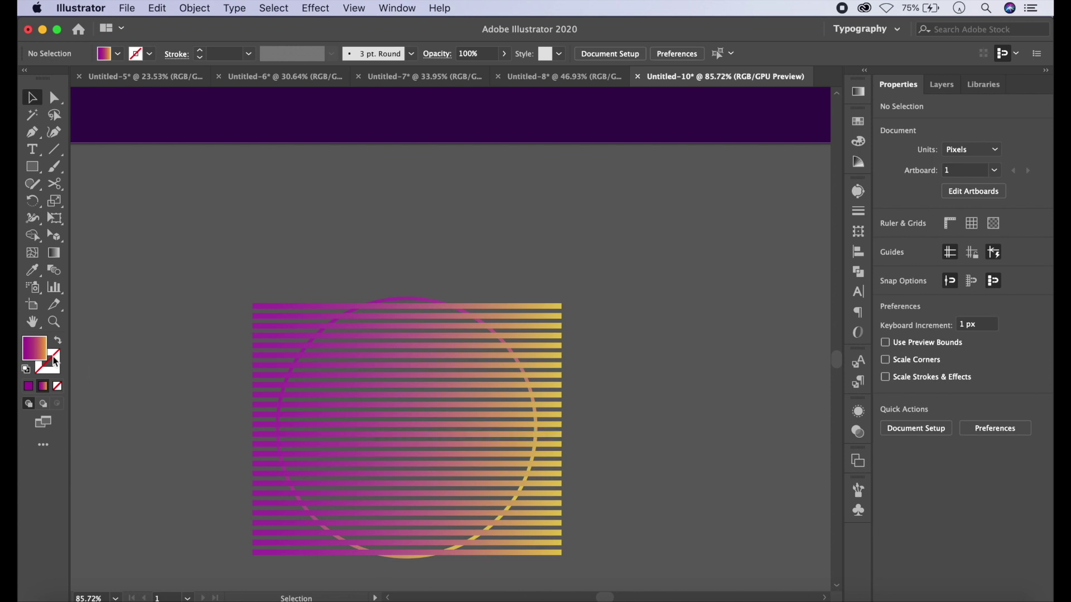
Bring the circle outline in front of the stripes
click(420, 297)
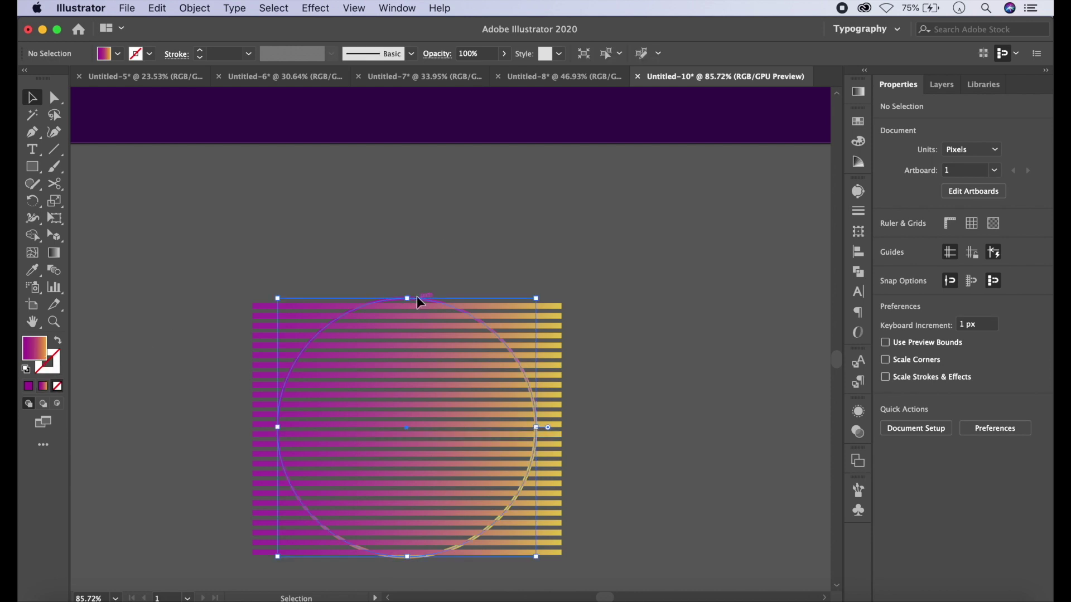
click(196, 10)
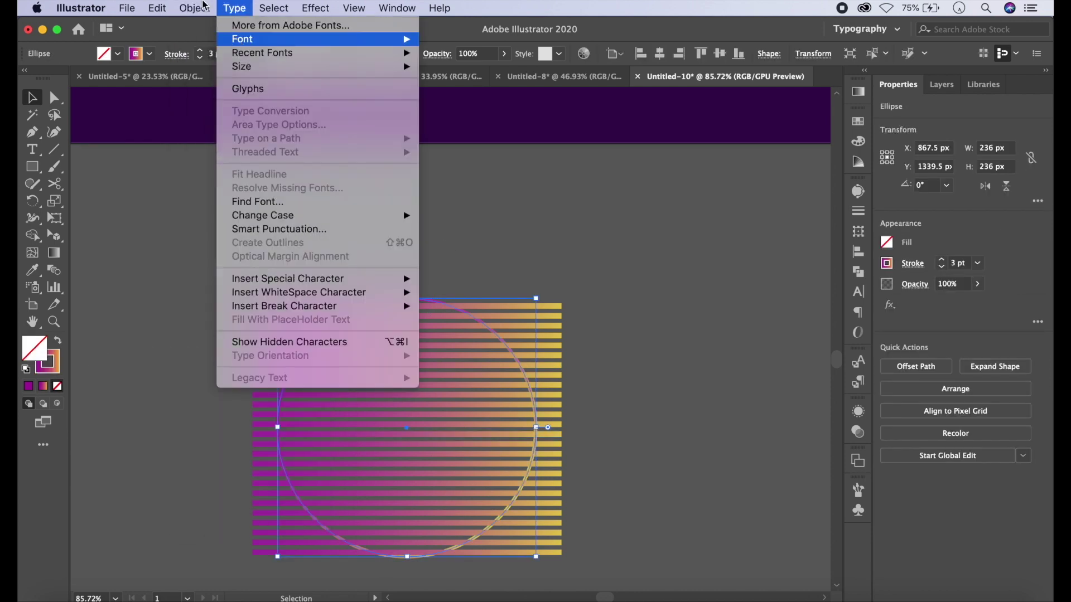
click(170, 180)
click(195, 7)
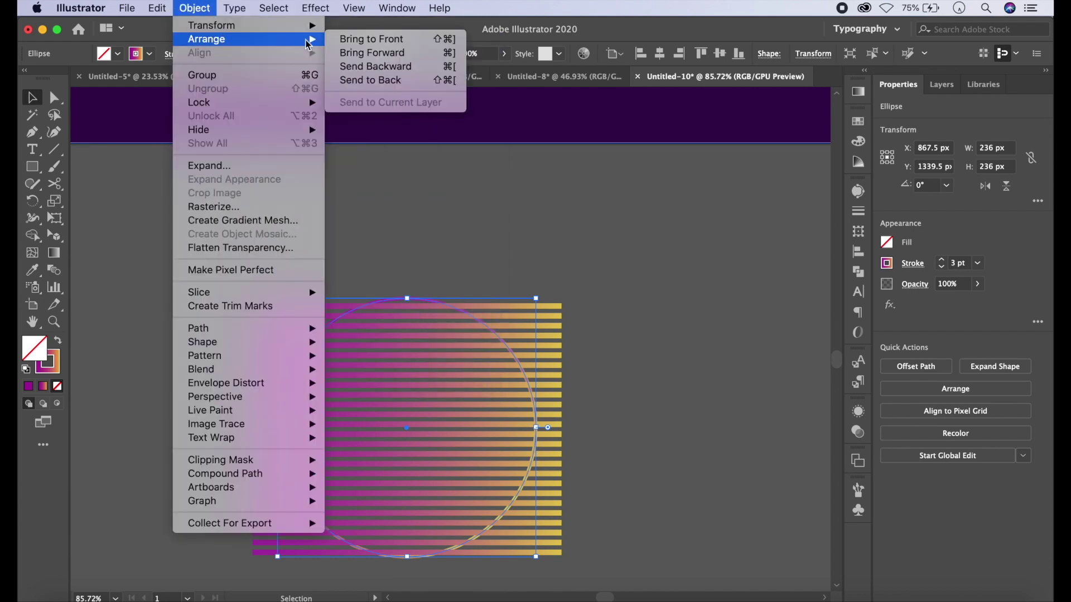
click(363, 39)
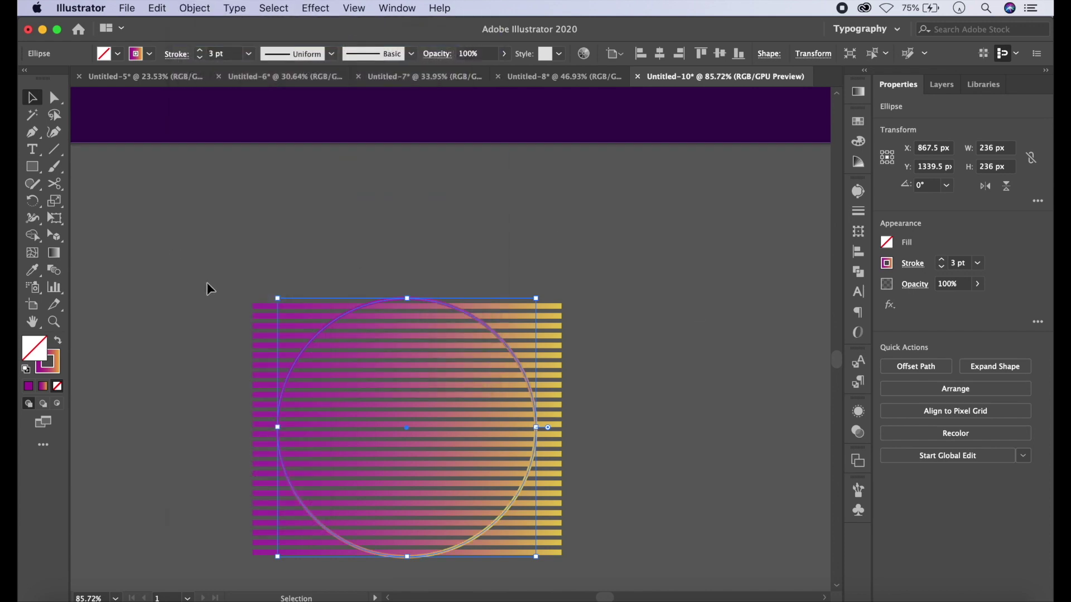
Set the stripes' gradient angle to 86°
click(556, 304)
key(ctrl+a)
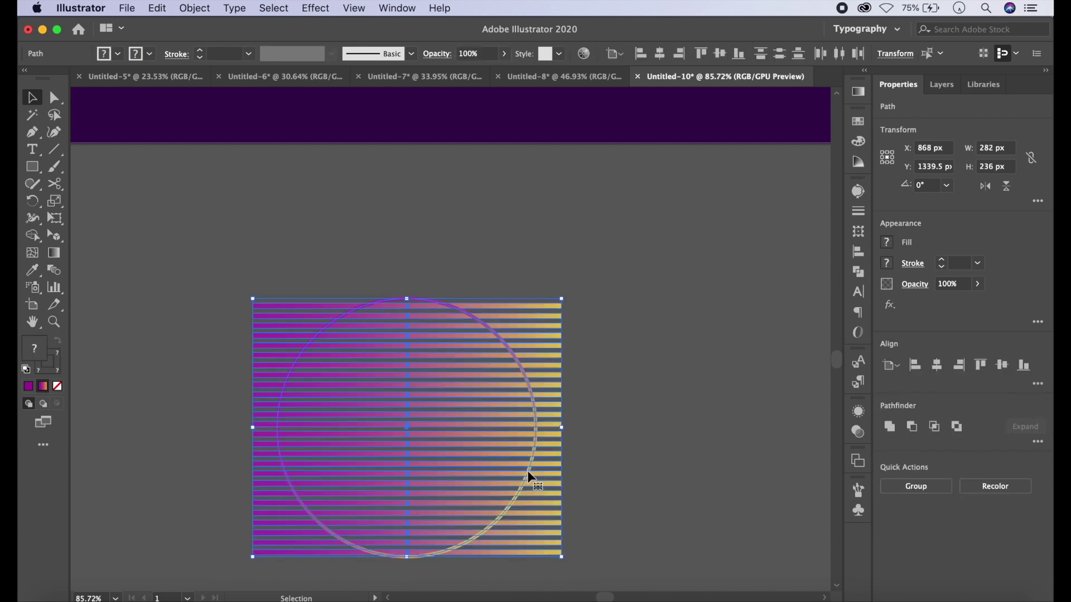
key(g)
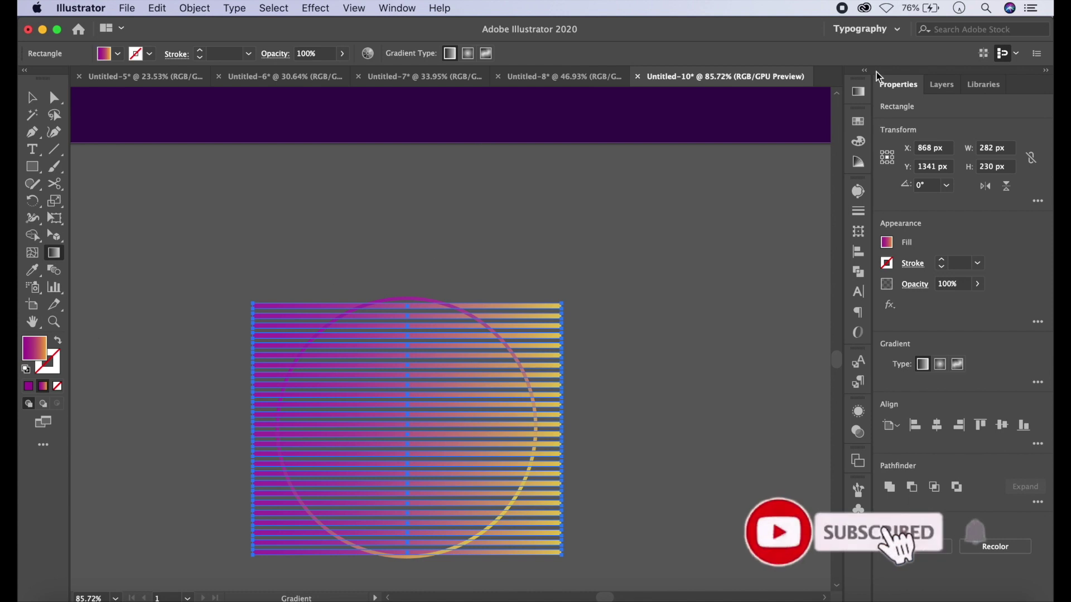
click(857, 92)
click(749, 186)
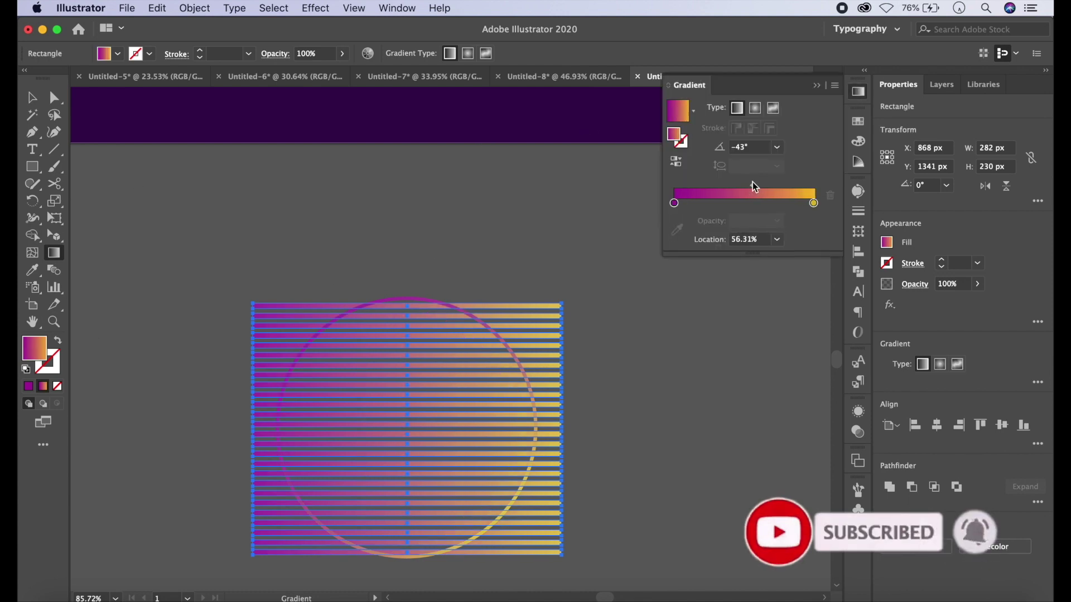
double_click(754, 148)
text(86)
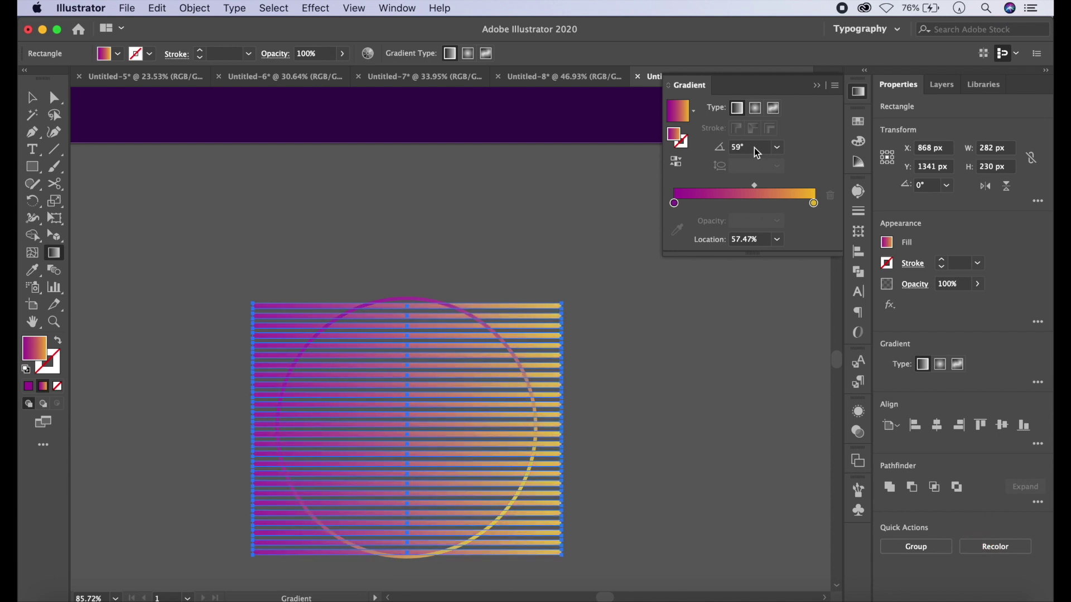
click(817, 86)
Crop the stripes to the circle with Pathfinder Crop, then view the whole artwork
click(32, 99)
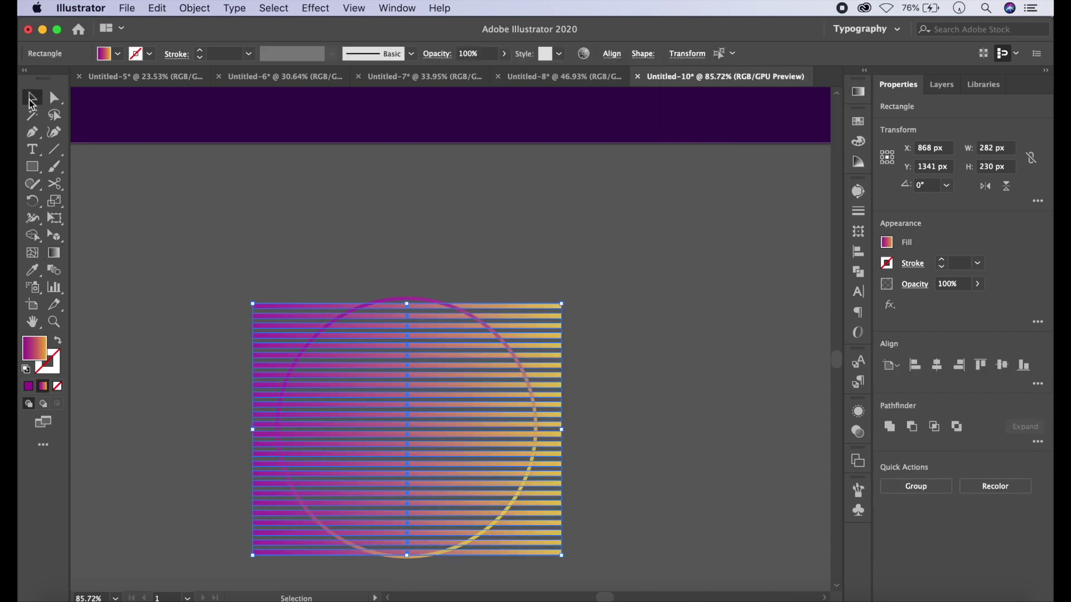
key(ctrl+a)
click(859, 271)
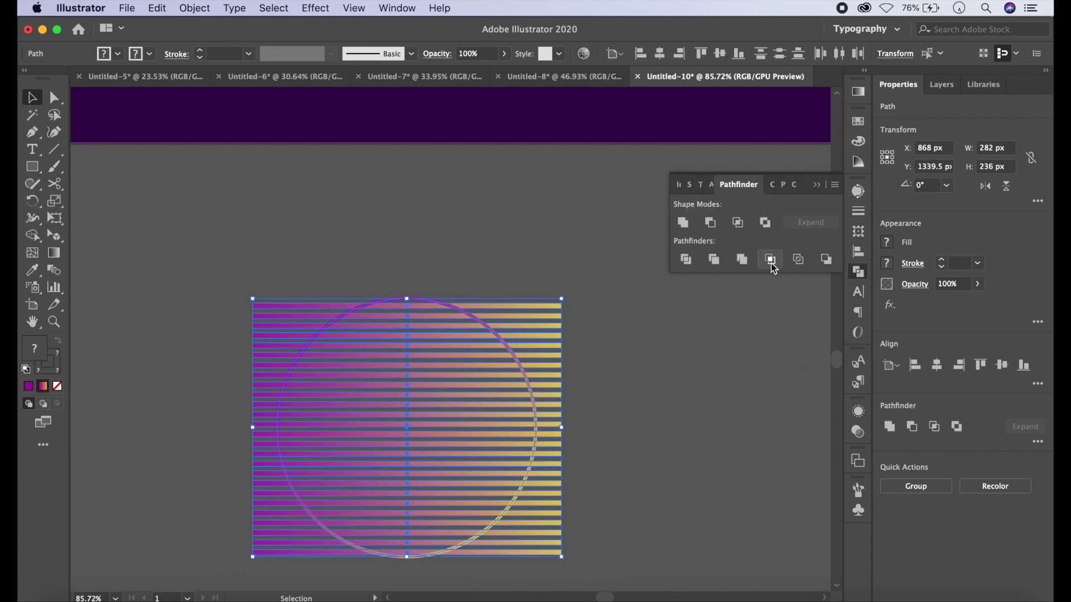
click(770, 260)
click(687, 319)
key(ctrl+alt+0)
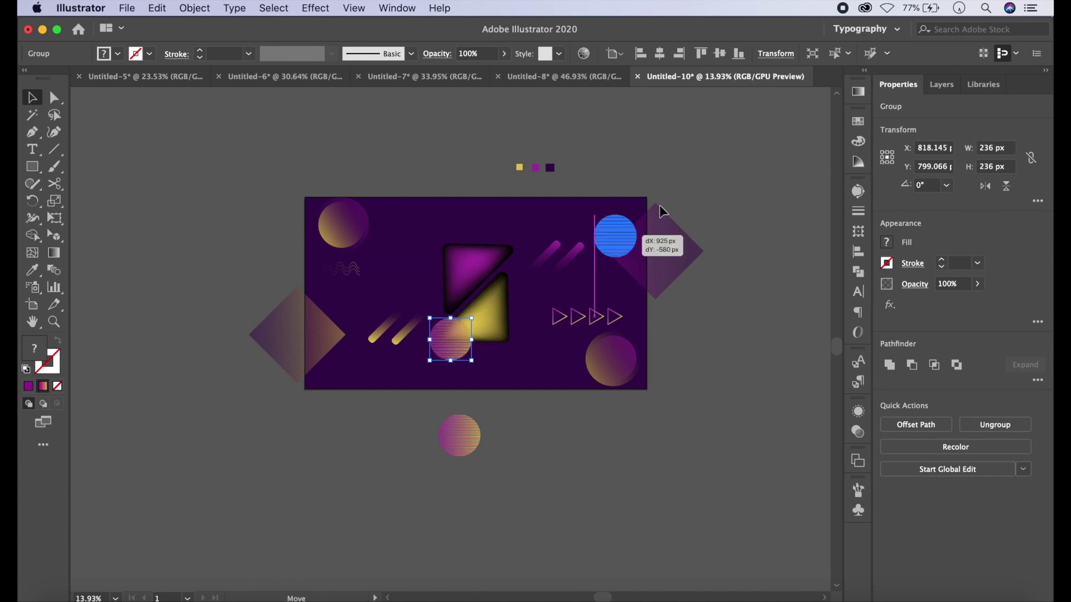
Copy the striped circle onto the artboard, shrink it, and place it at lower left
mouse_move(457, 437)
mouse_down()
mouse_move(704, 191)
mouse_move(422, 376)
mouse_move(451, 376)
mouse_up()
scroll(422, 376, up, 3)
key(ctrl+shift+a)
click(438, 368)
key(ctrl+shift+a)
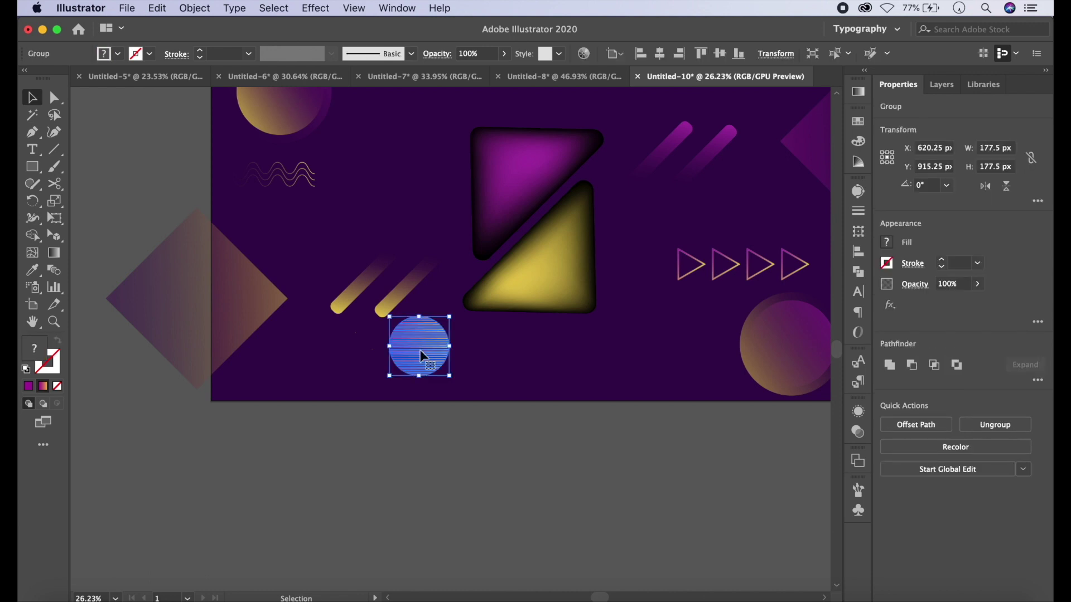
drag(420, 350, 357, 363)
click(358, 466)
Place another copy of the striped circle near the artboard's top edge
scroll(442, 424, up, 5)
scroll(442, 424, right, 4)
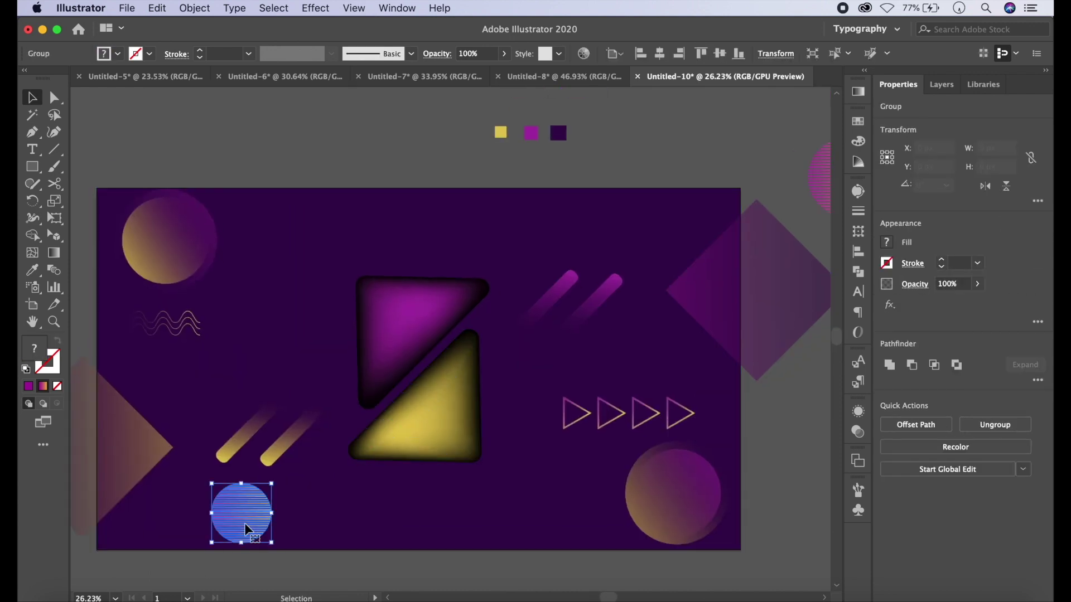
mouse_move(244, 523)
mouse_down()
mouse_move(452, 347)
mouse_move(544, 222)
mouse_move(589, 218)
mouse_up()
click(613, 149)
Set both striped circles to 65% opacity
click(593, 221)
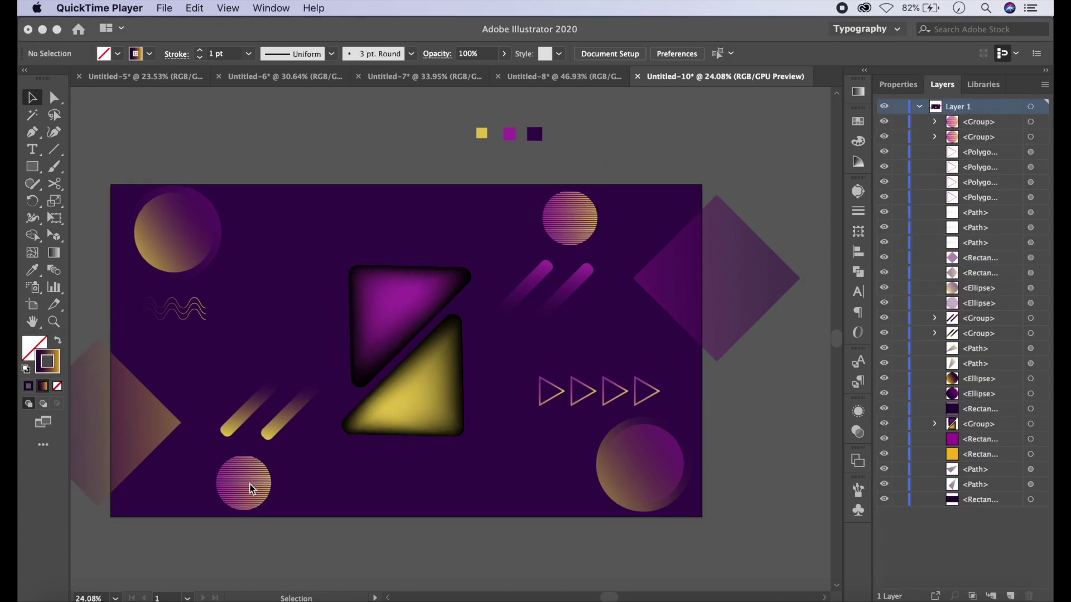
click(252, 489)
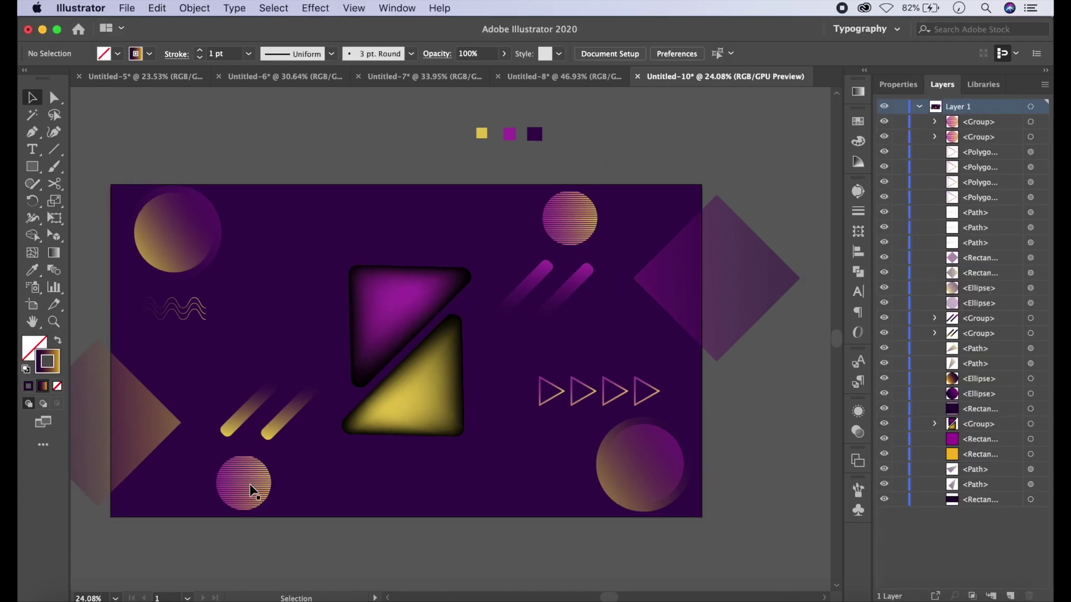
click(858, 432)
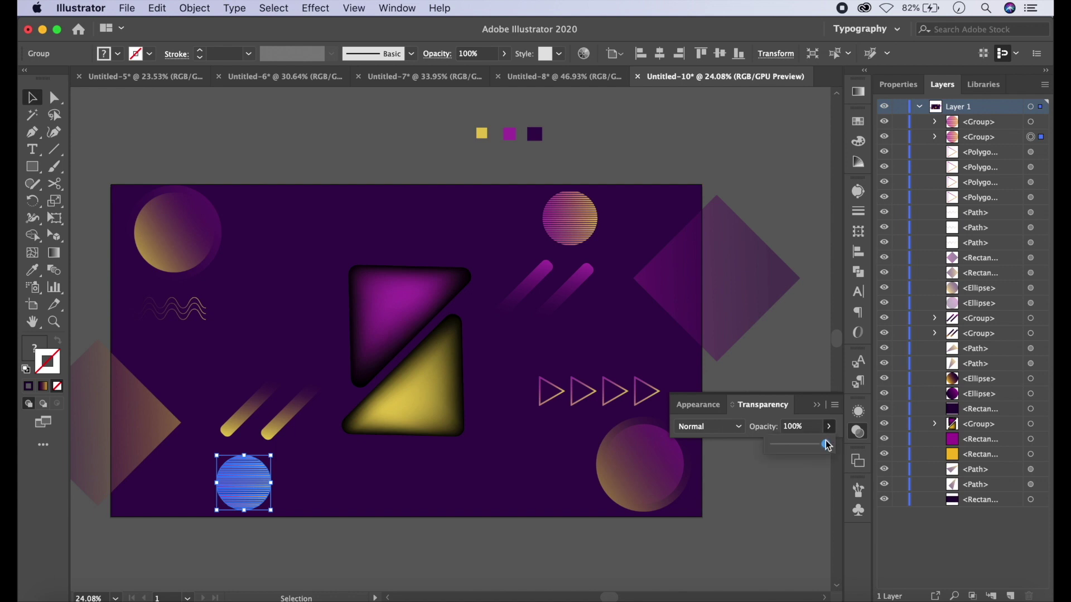
drag(810, 449, 810, 449)
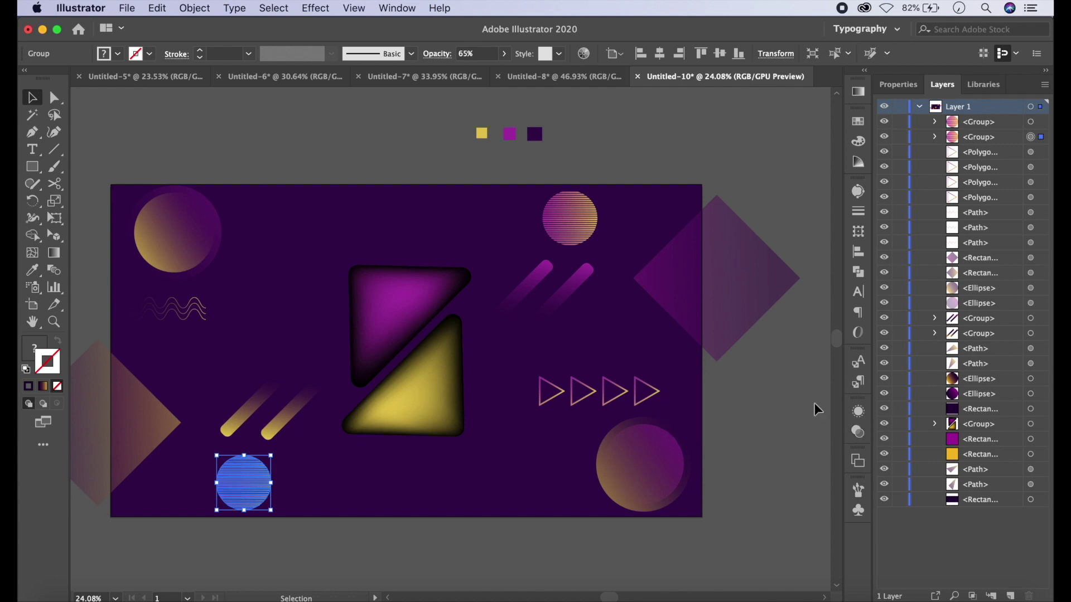
click(583, 225)
click(858, 432)
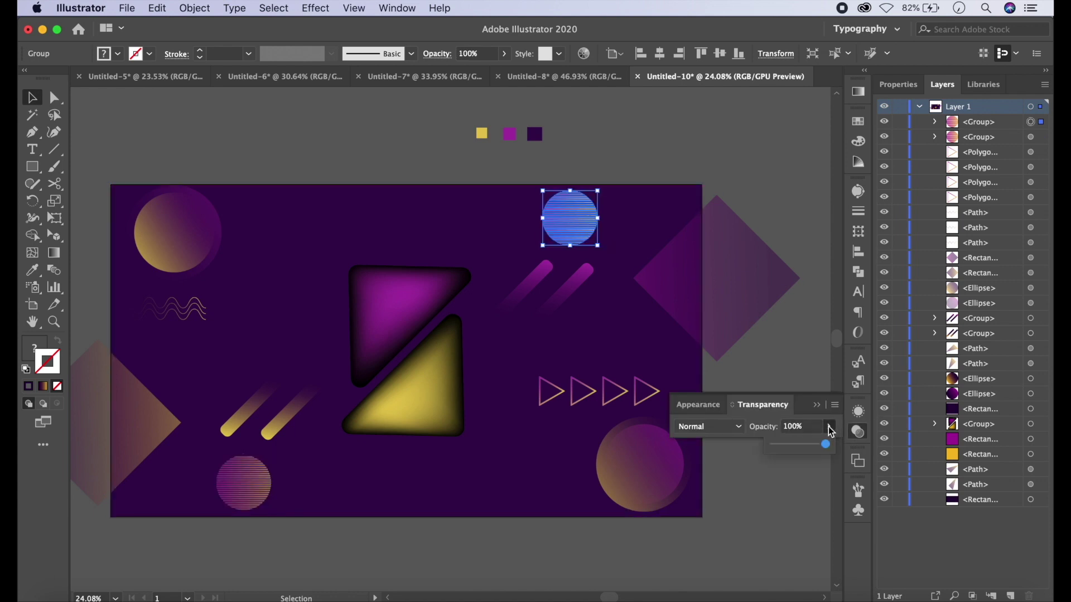
drag(829, 445, 808, 444)
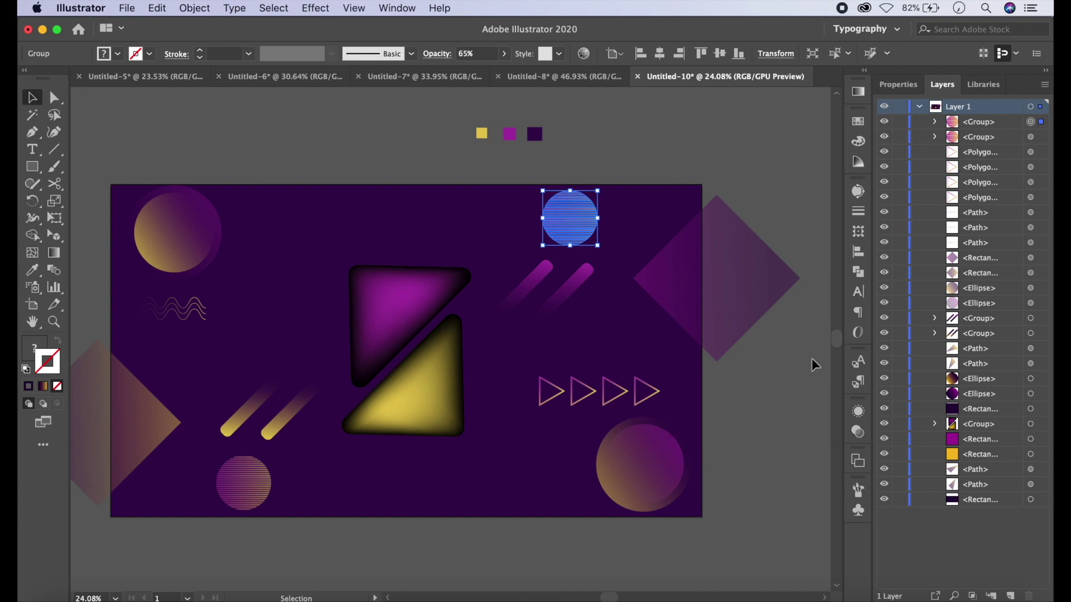
Draw a tiny square below the triangles
key(m)
scroll(502, 435, up, 3)
drag(485, 429, 486, 429)
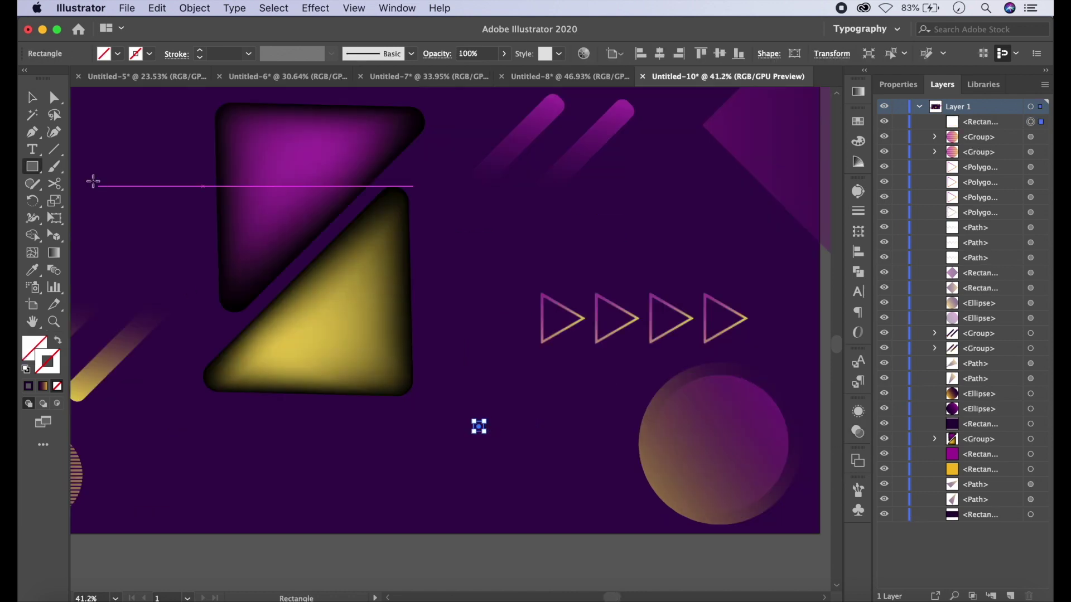
Give the tiny square a gradient outline
key(v)
key(super+shift+a)
click(479, 428)
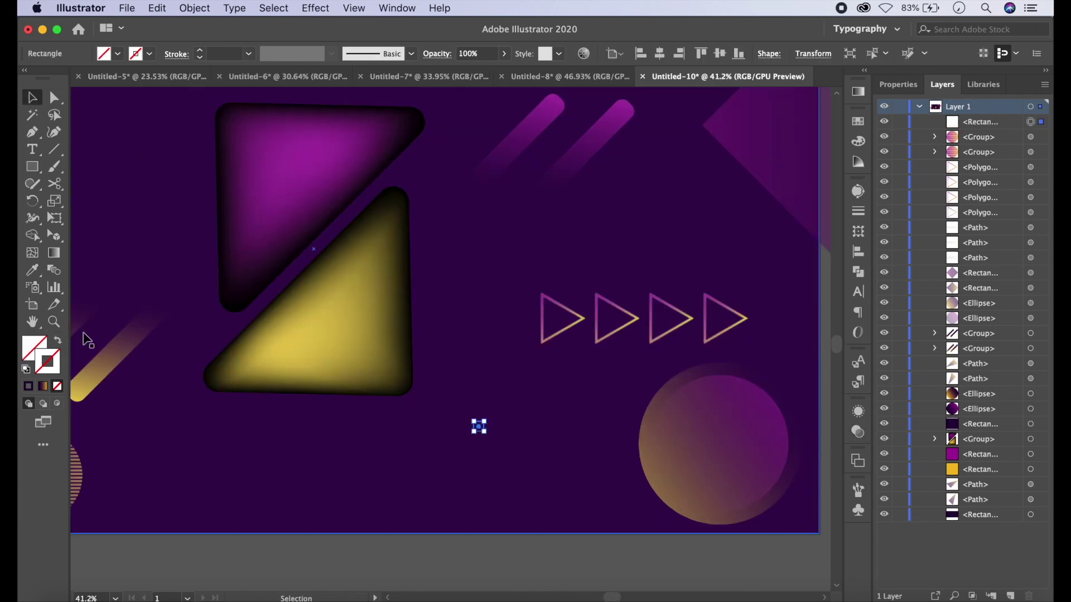
click(44, 386)
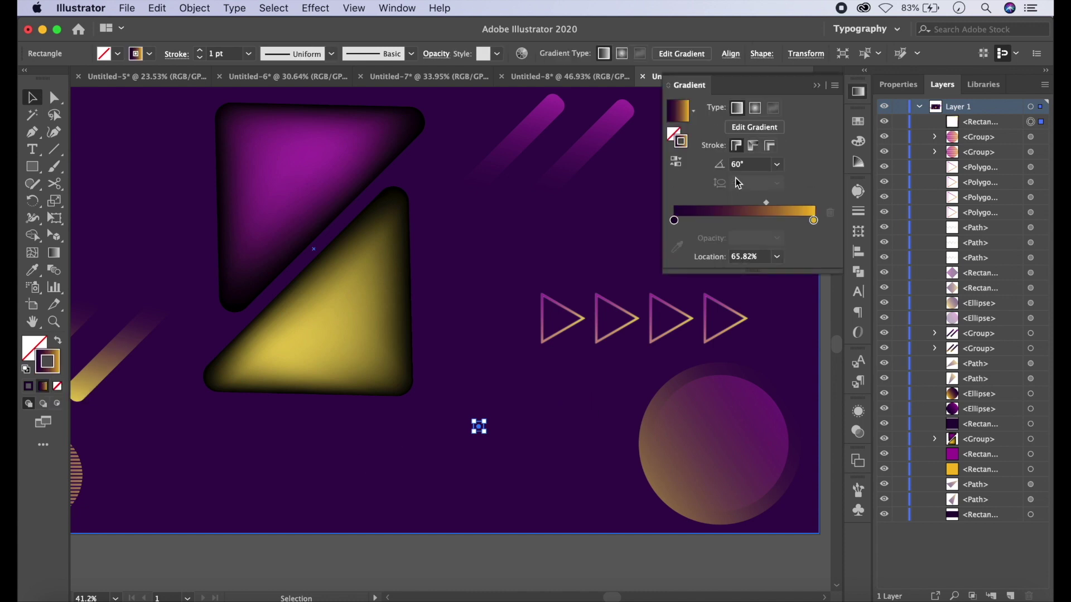
key(g)
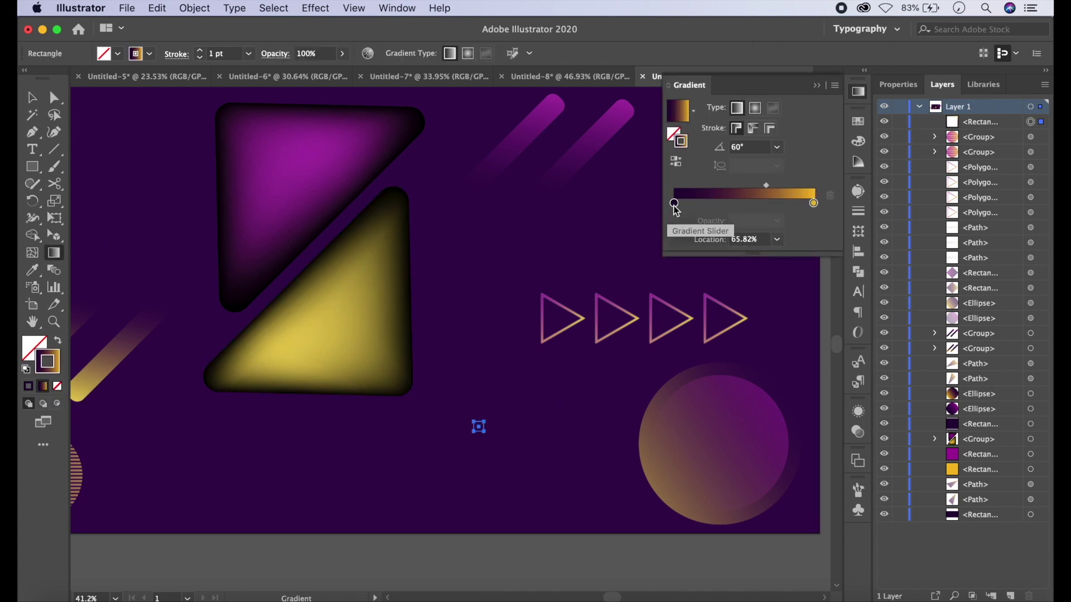
click(673, 468)
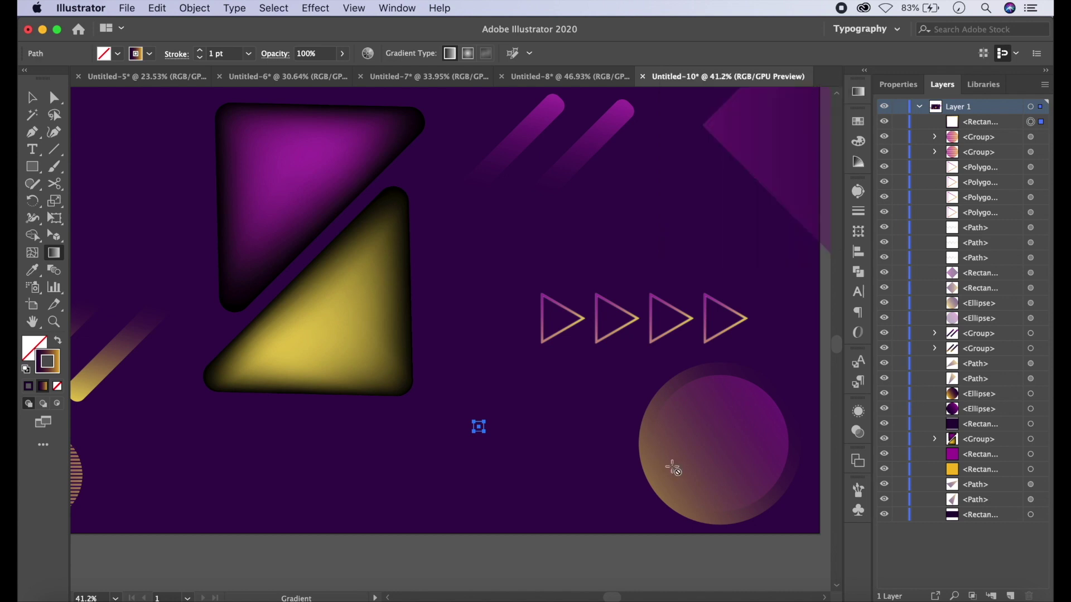
key(v)
Duplicate the square rightward into a row of evenly spaced squares
alt+scroll(478, 426, up, 3)
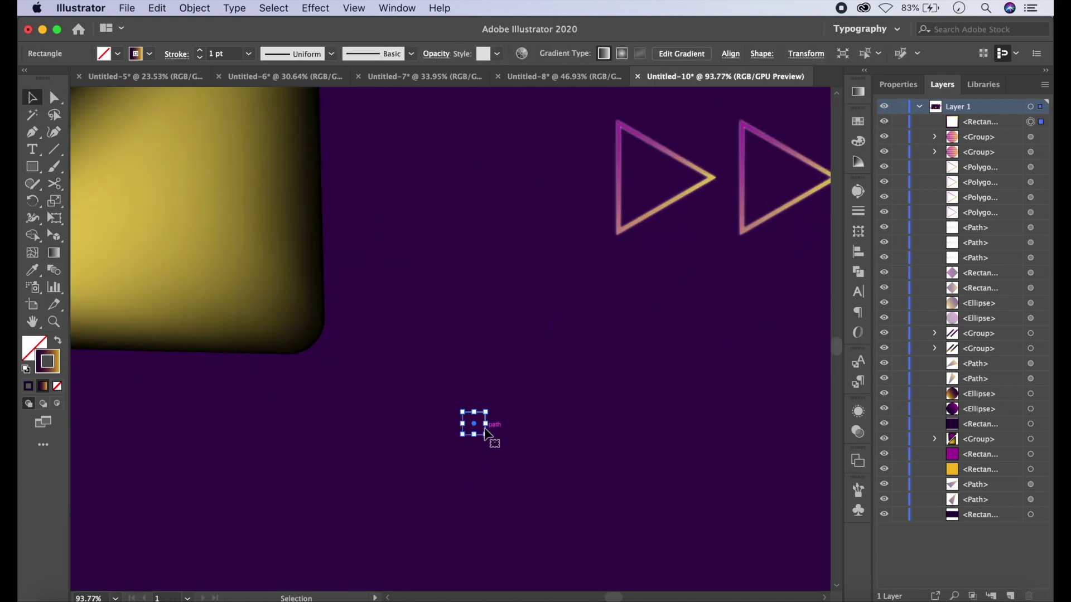
drag(486, 432, 523, 432)
key(ctrl+d)
key(ctrl+d)
key(ctrl+d)
alt+scroll(622, 438, down, 2)
key(ctrl+d)
key(ctrl+d)
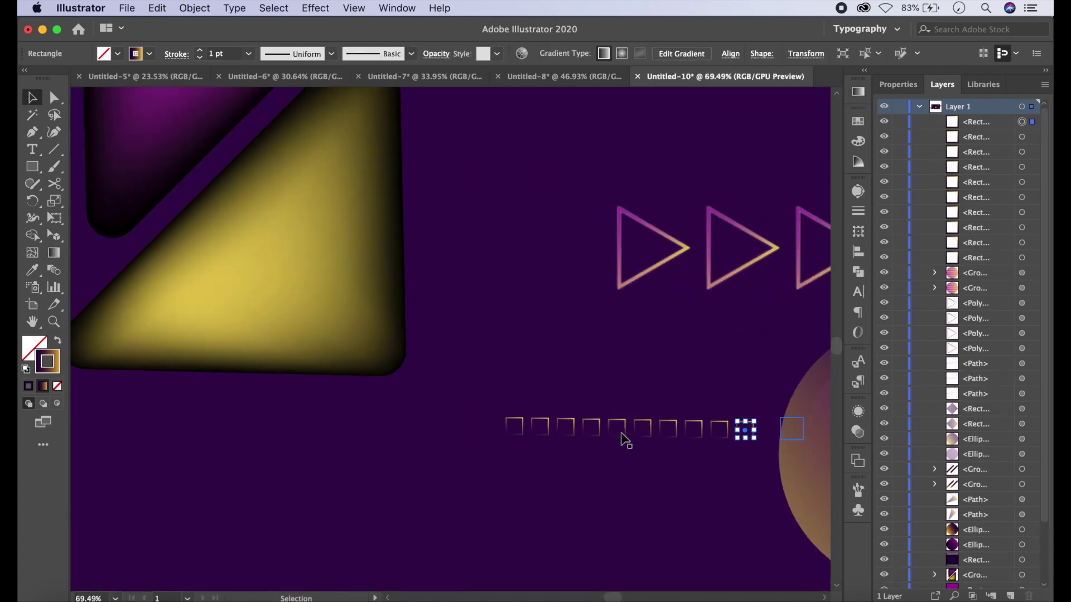
key(ctrl+d)
key(ctrl+d)
click(757, 450)
click(708, 431)
alt+scroll(714, 434, down, 3)
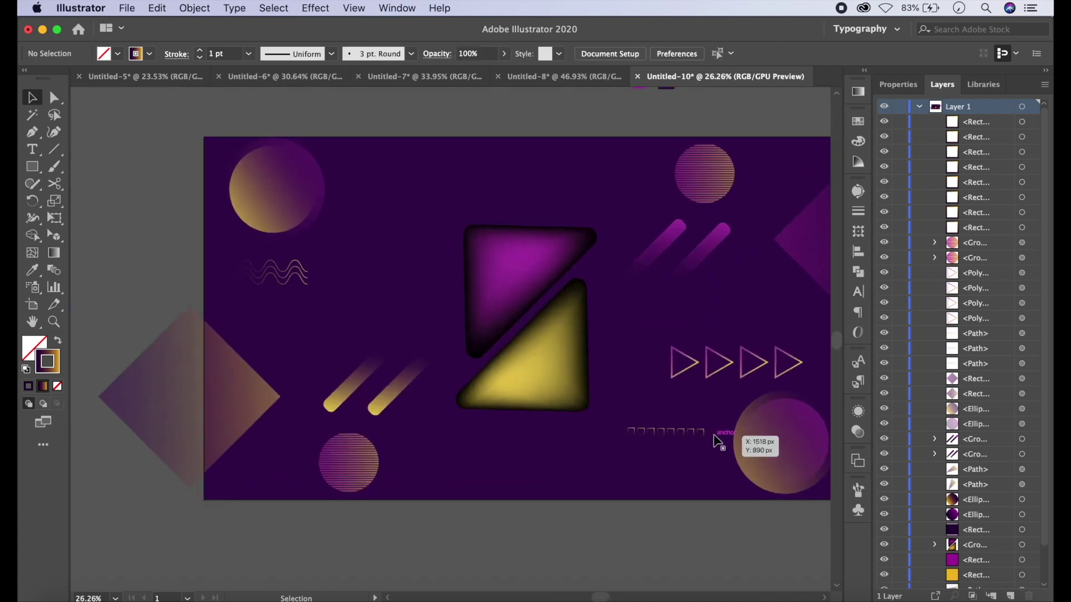
alt+scroll(620, 477, up, 2)
click(619, 476)
Group the row of squares and repeat it downward into a grid
click(428, 458)
shift+click(466, 458)
shift+click(503, 458)
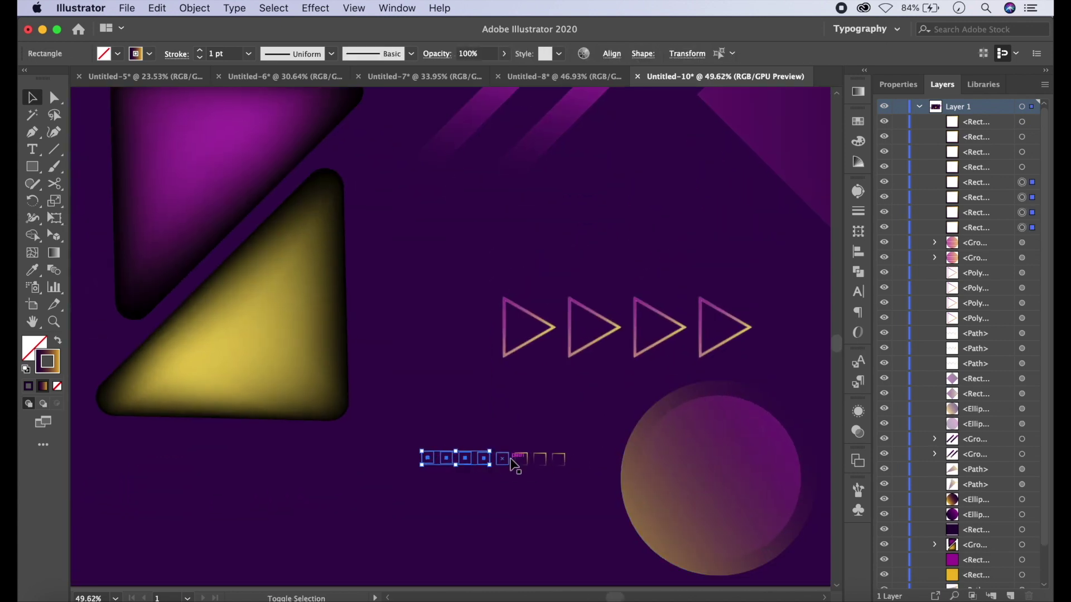
shift+click(540, 459)
shift+click(558, 459)
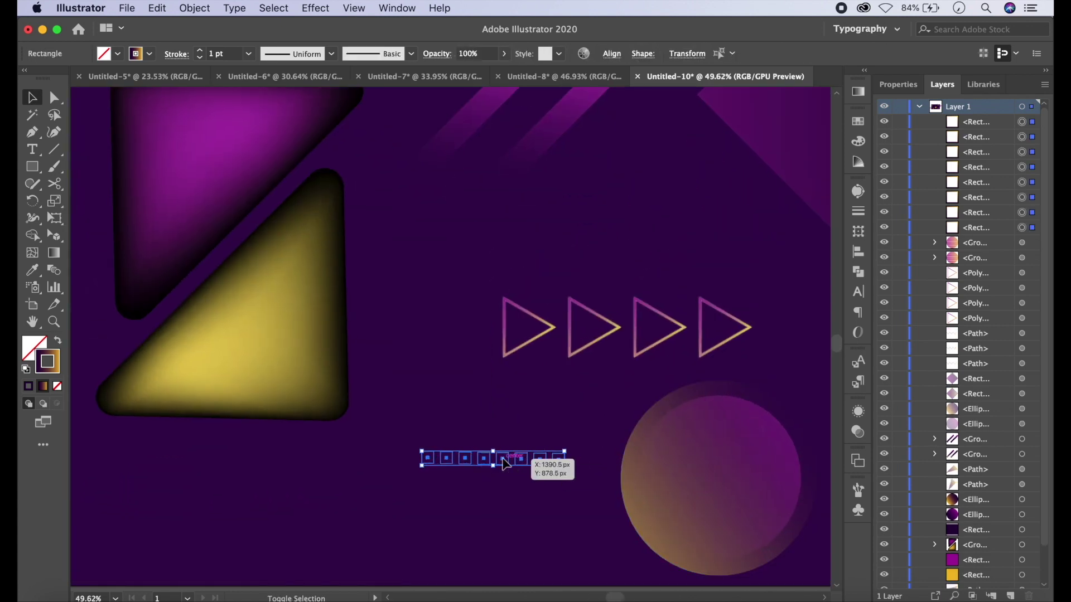
key(super+g)
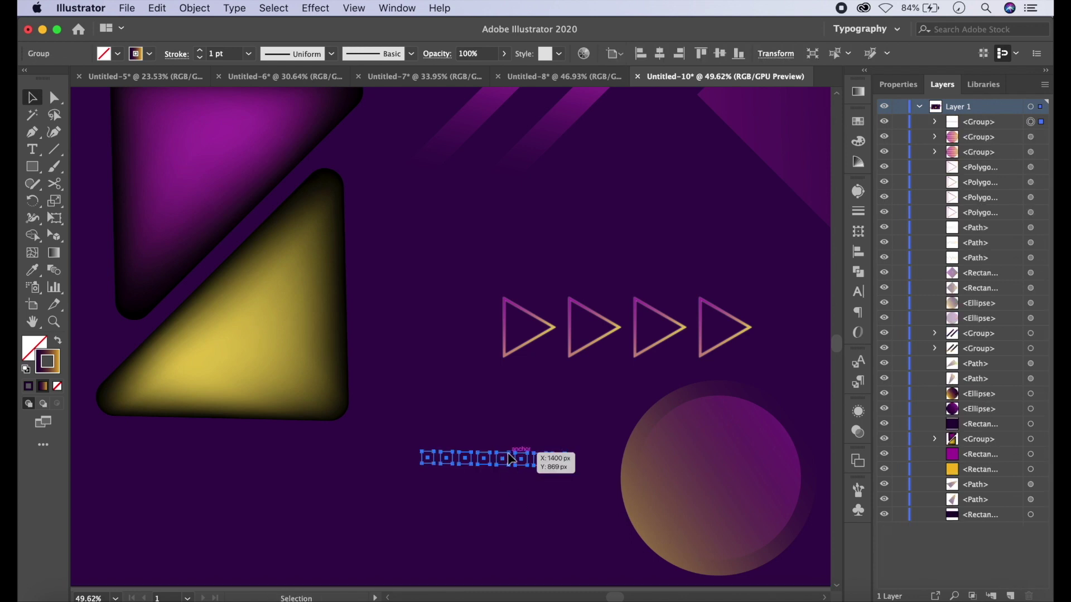
drag(515, 460, 503, 480)
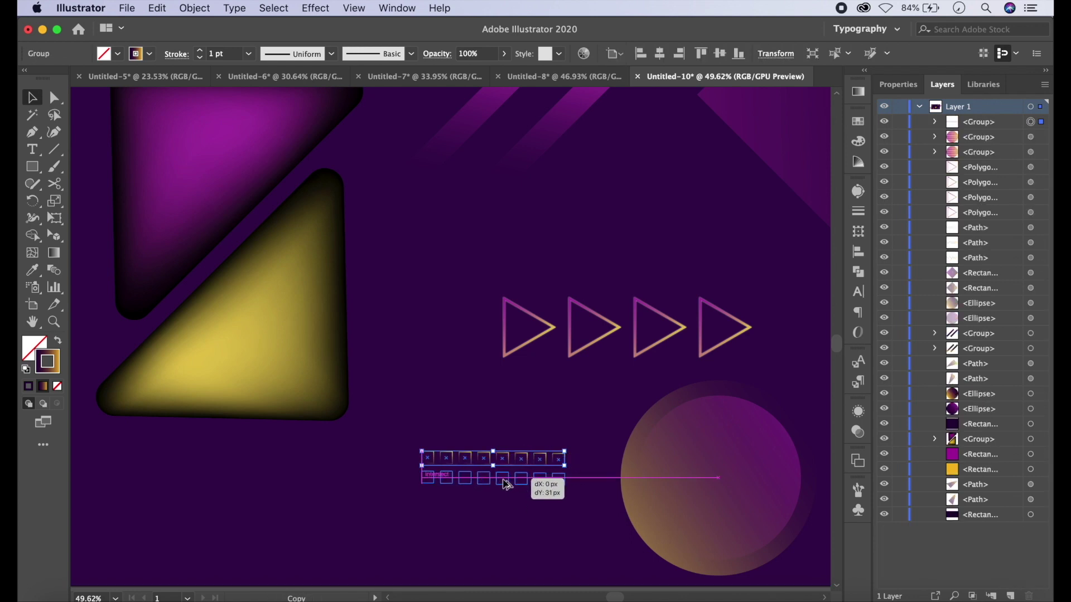
key(super+d)
key(super+d)
key(super+d)
Place a copy of the square grid near the artboard's top-left
scroll(514, 491, down, 5)
scroll(514, 519, up, 4)
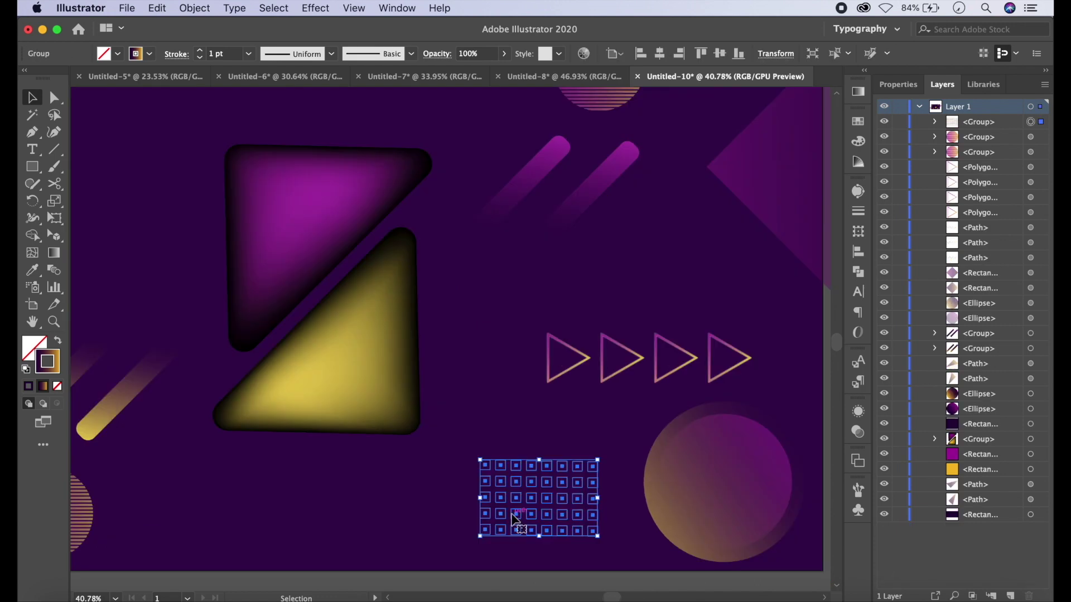
scroll(516, 522, down, 3)
drag(473, 369, 314, 233)
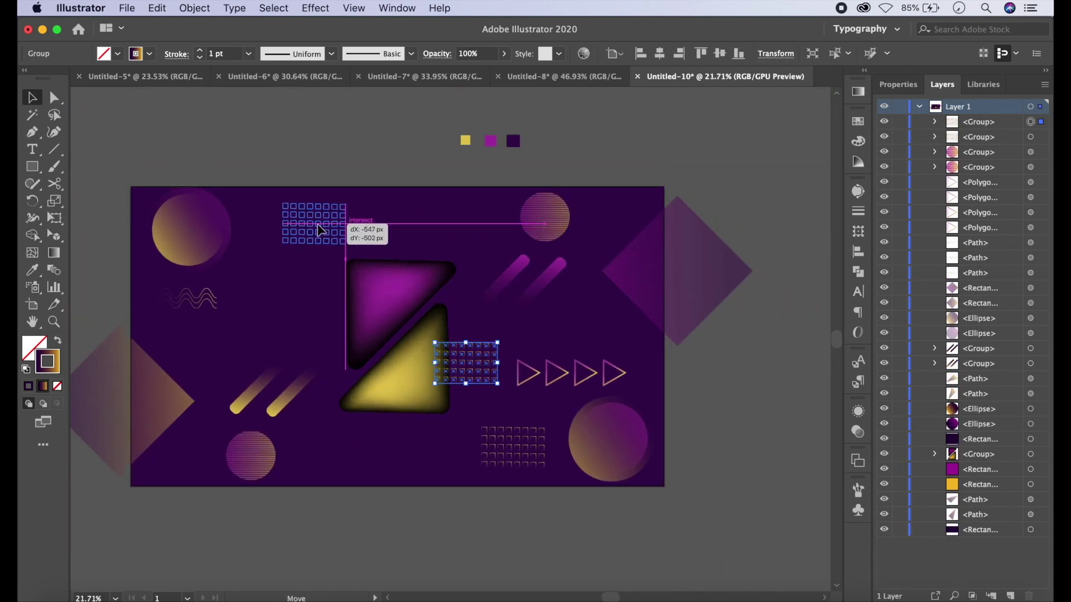
click(343, 153)
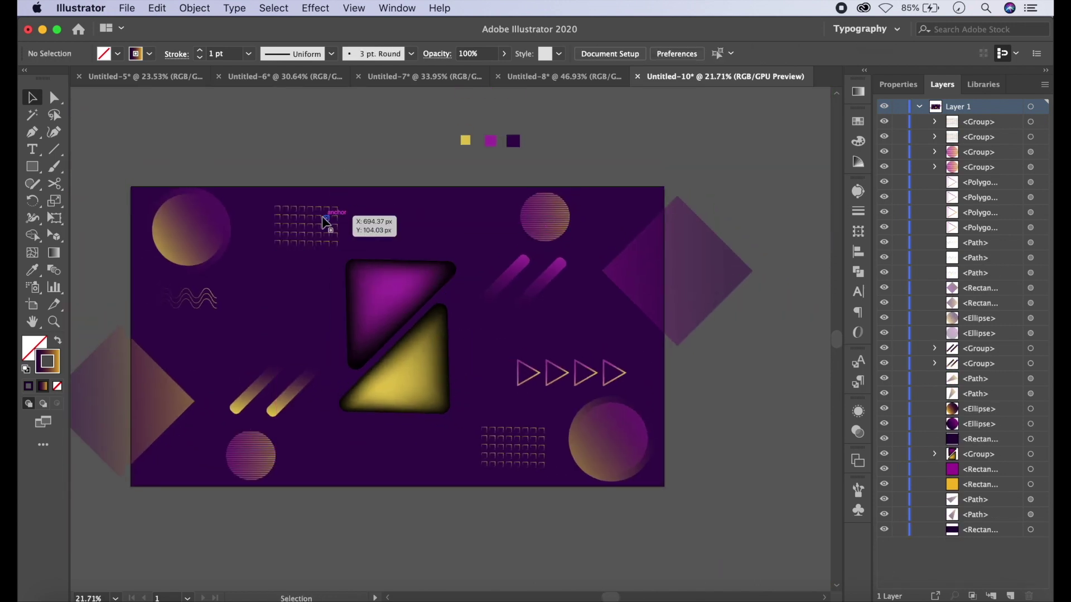
click(321, 222)
Set the grid's right gradient stop to the magenta swatch and the angle to 120°
key(g)
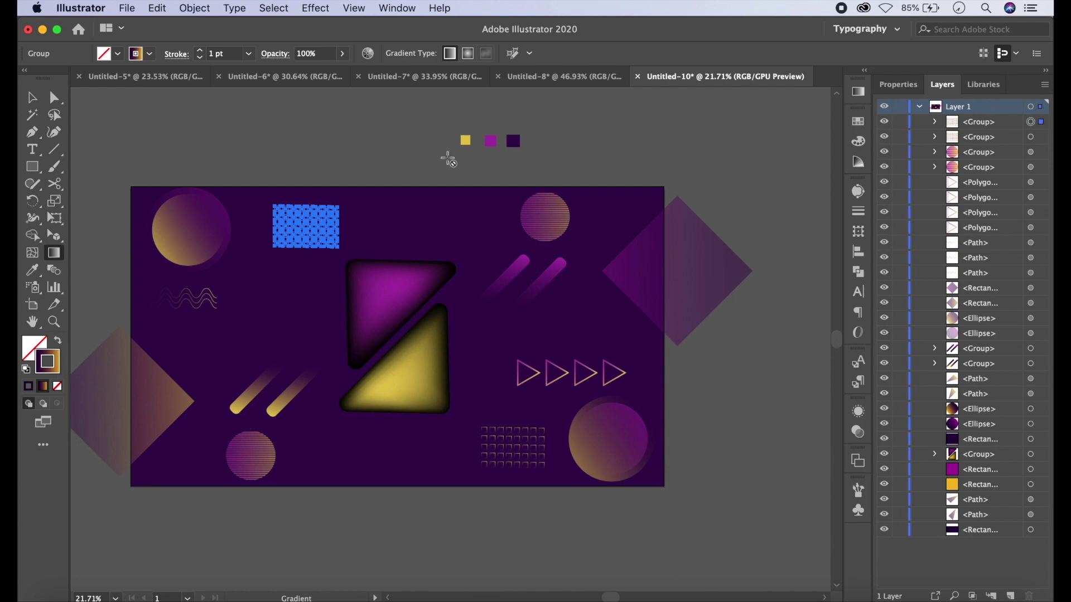
click(859, 91)
click(814, 203)
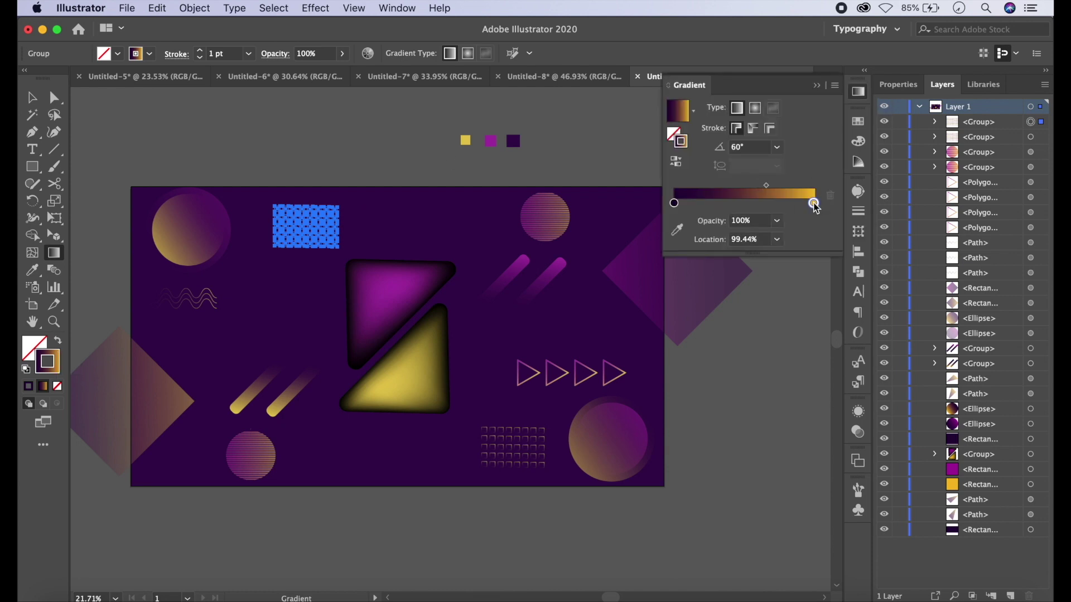
click(677, 230)
click(493, 140)
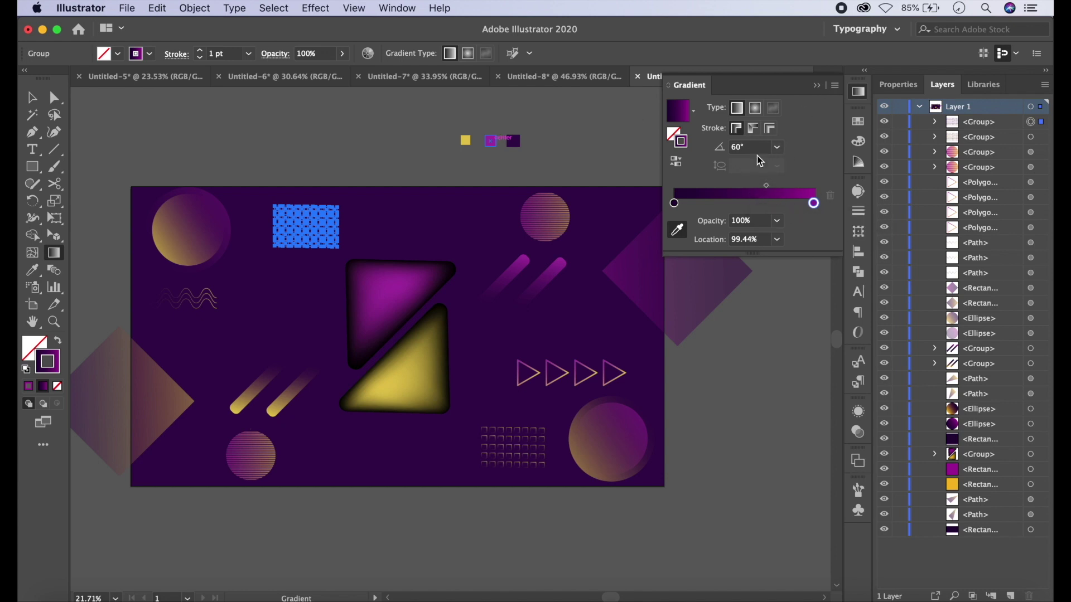
click(777, 147)
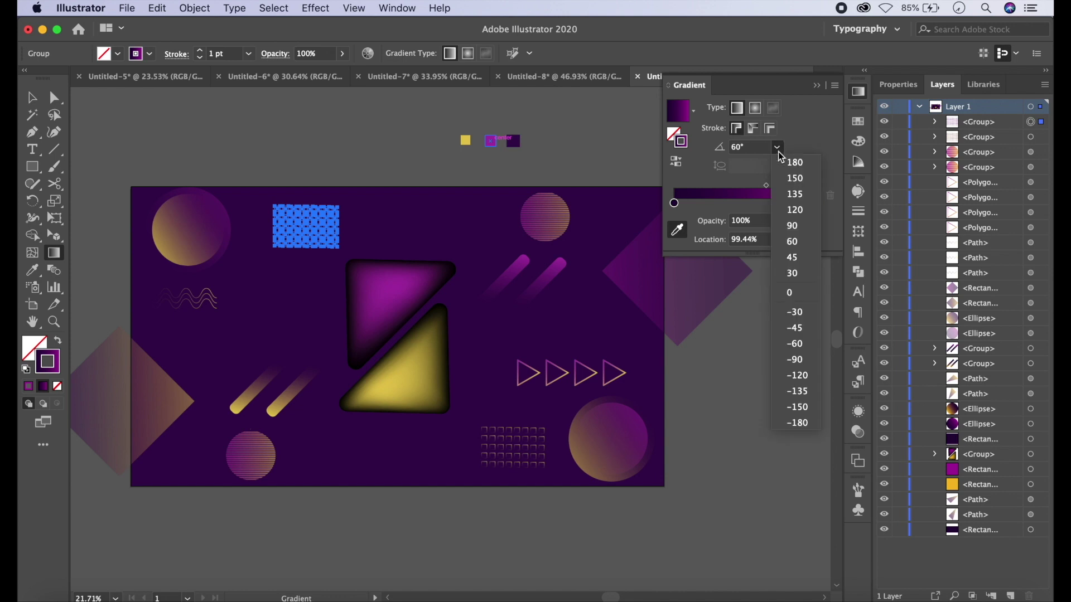
click(793, 209)
click(817, 85)
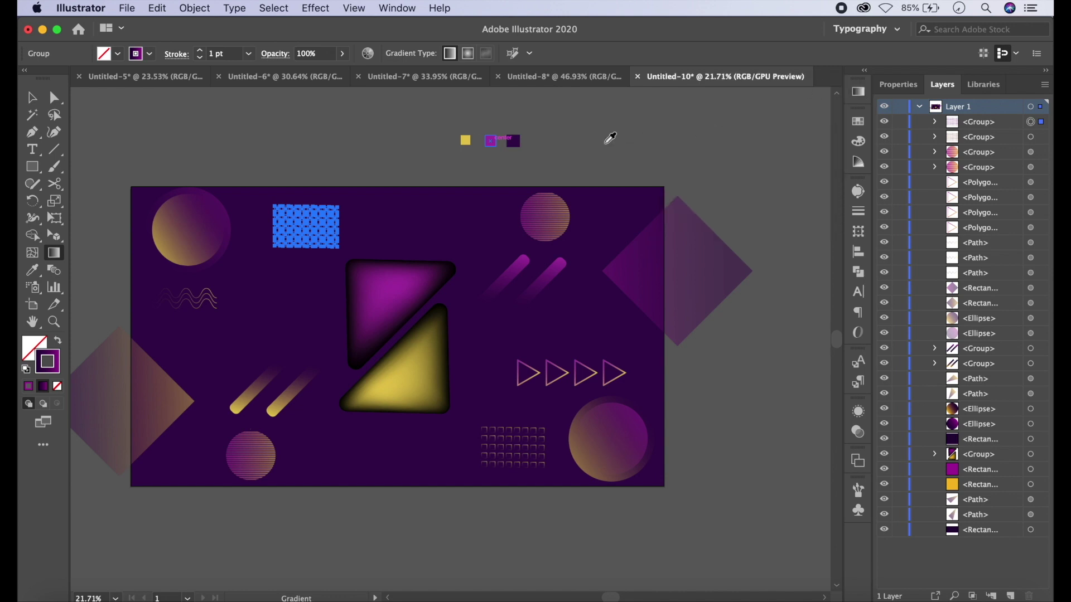
click(32, 166)
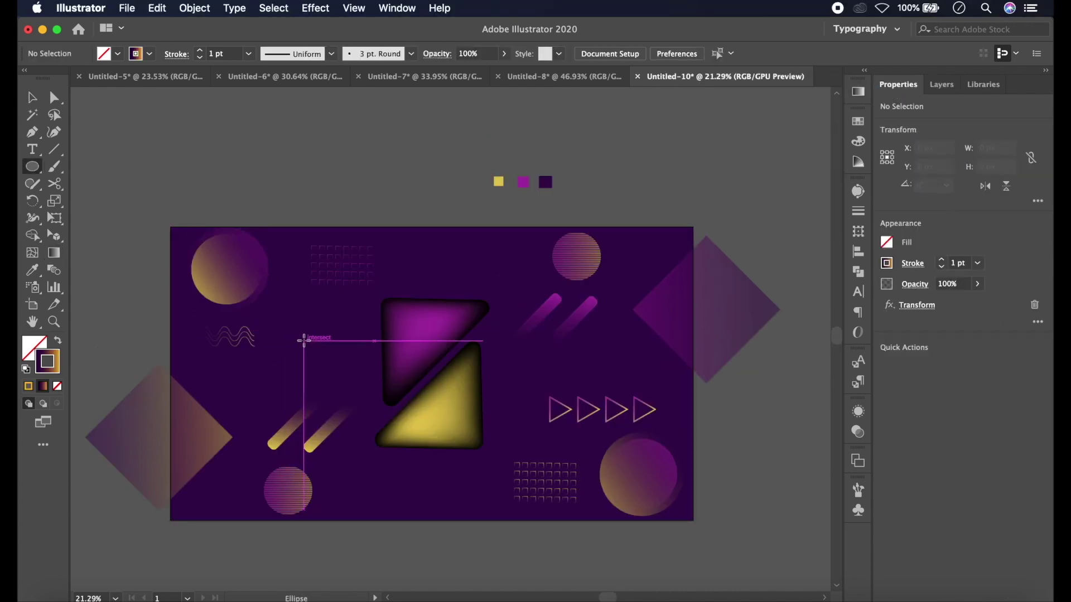
Draw a small gradient circle left of the triangles and enlarge it to about 76 px
drag(314, 353, 321, 358)
click(58, 341)
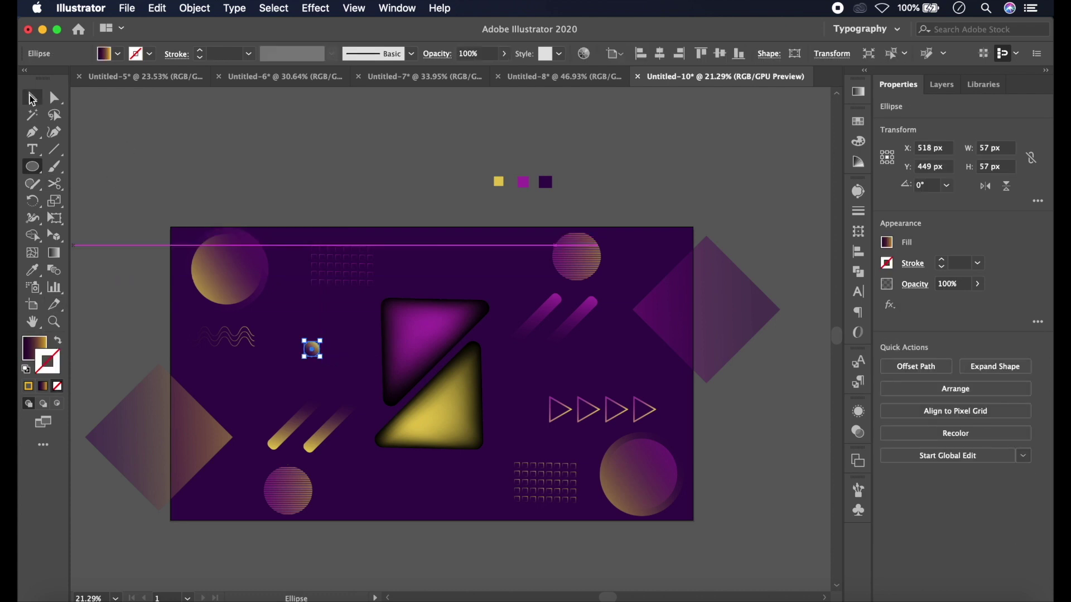
click(32, 98)
click(120, 131)
click(314, 353)
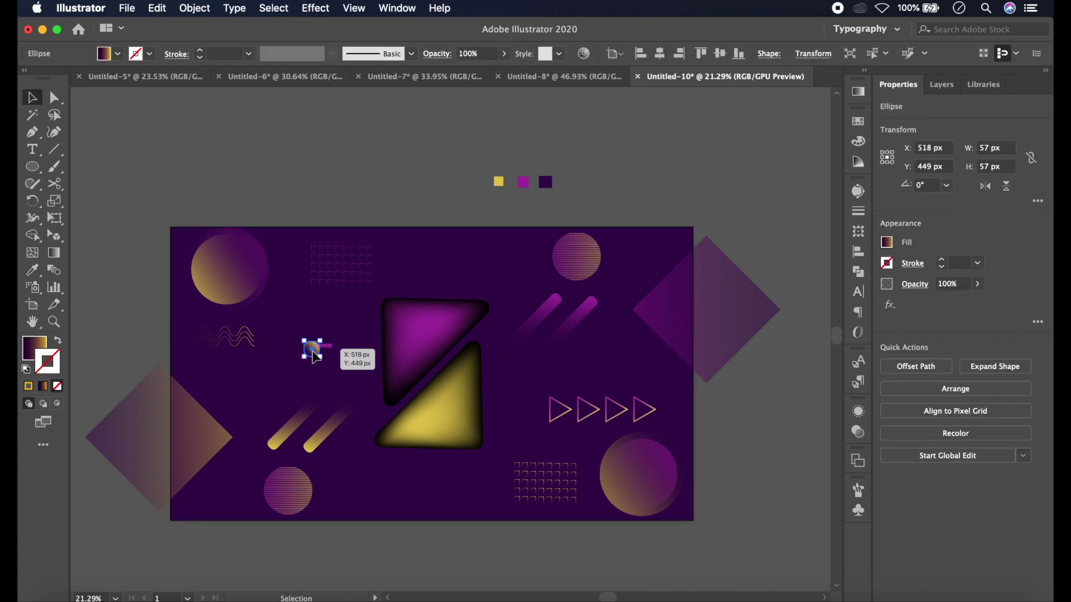
drag(322, 360, 329, 366)
click(358, 187)
click(323, 360)
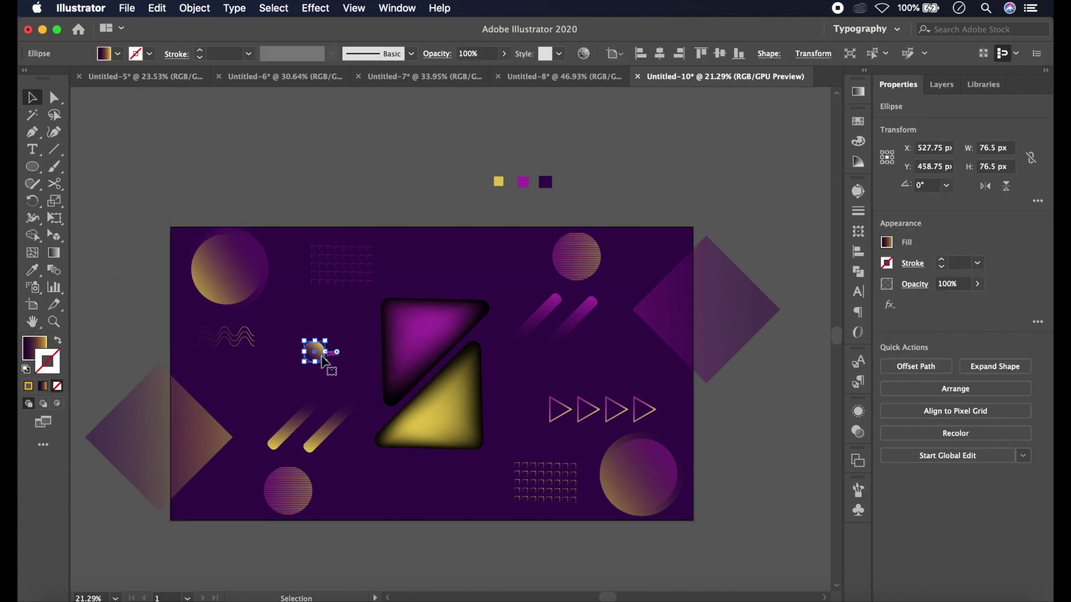
Apply a Transform effect: move -65/65 px, scale 90%, 6 copies
click(341, 9)
mouse_move(363, 138)
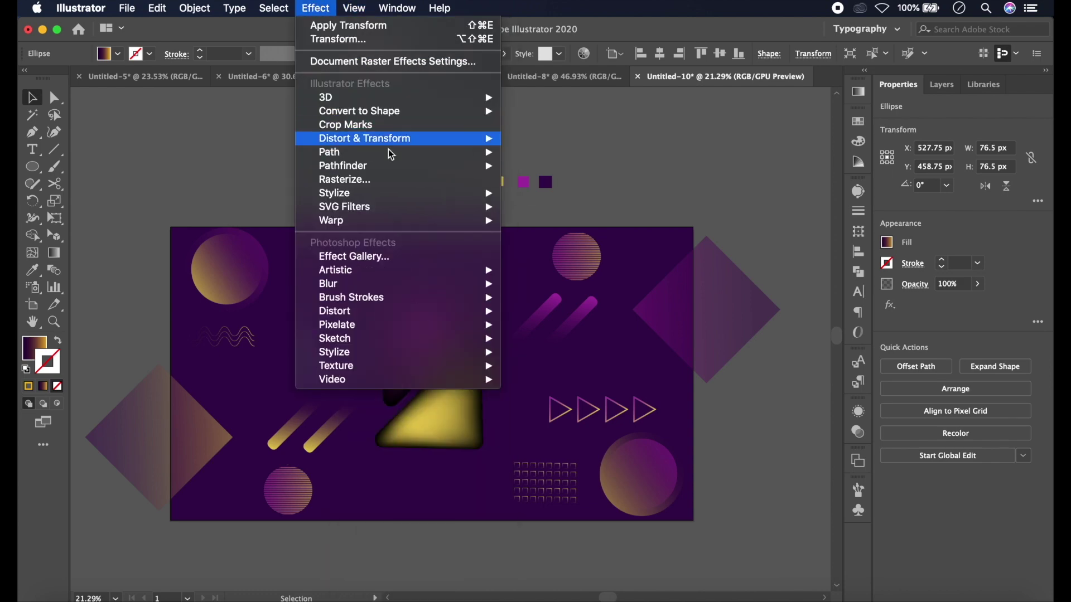
click(544, 180)
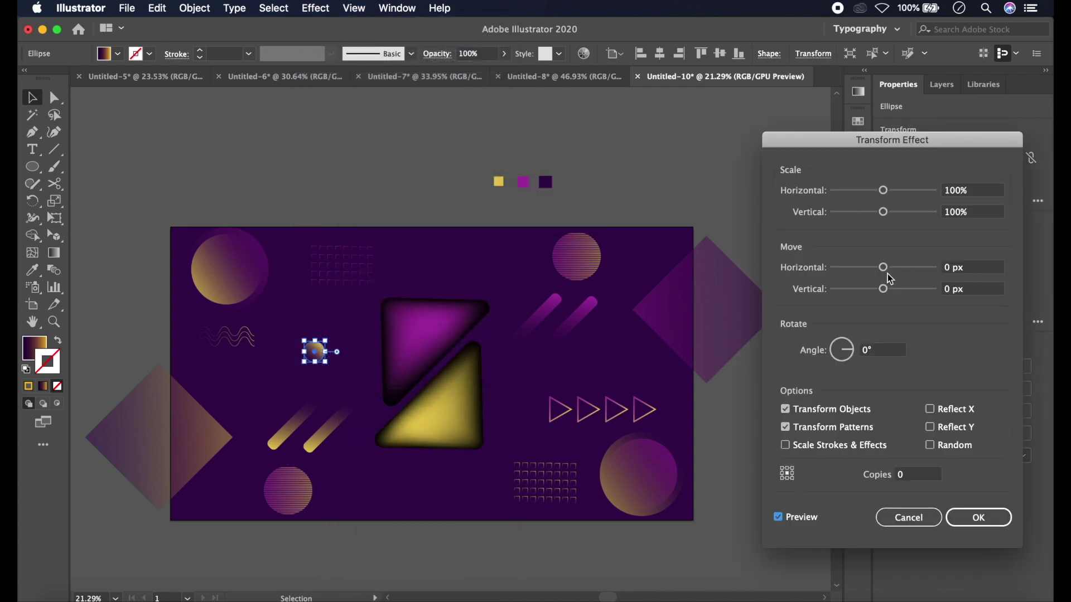
mouse_move(884, 268)
mouse_down()
mouse_move(874, 268)
mouse_move(873, 289)
mouse_move(894, 290)
mouse_move(862, 269)
mouse_move(918, 297)
mouse_move(856, 272)
mouse_up()
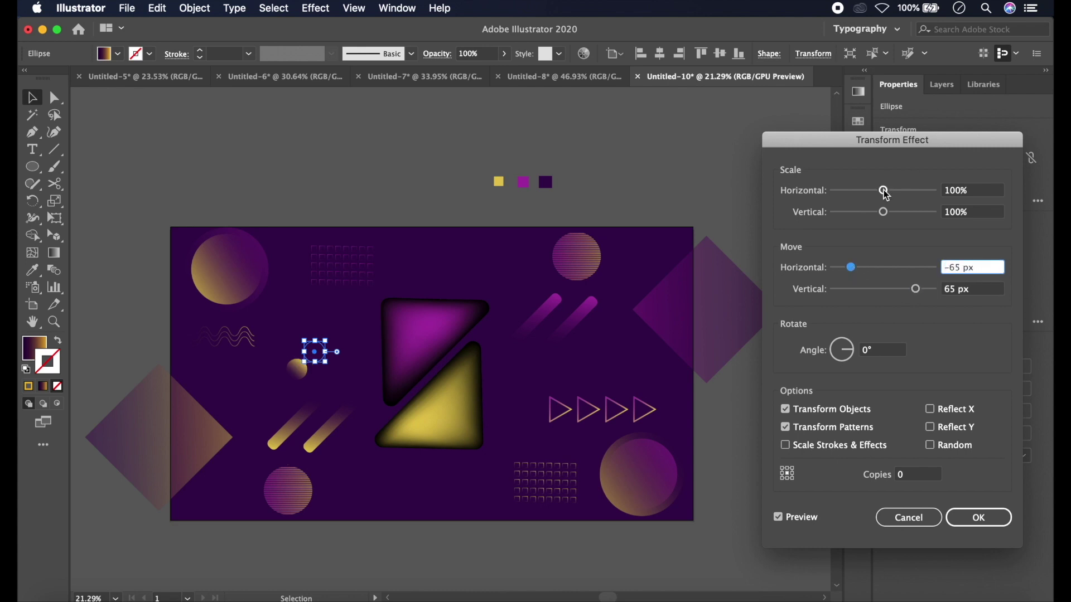
drag(883, 190, 881, 212)
click(917, 475)
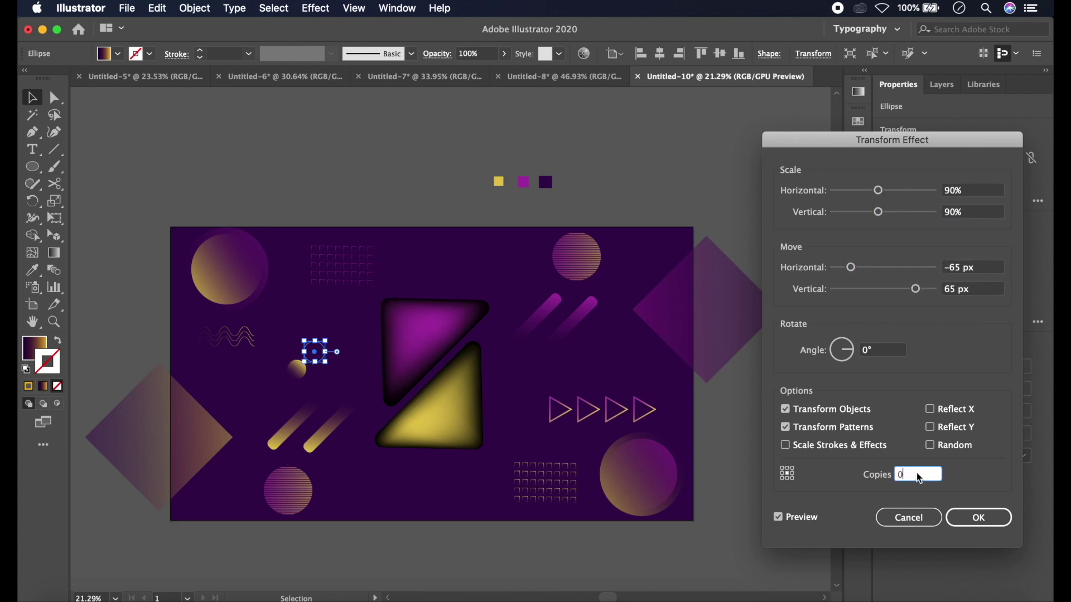
text(4)
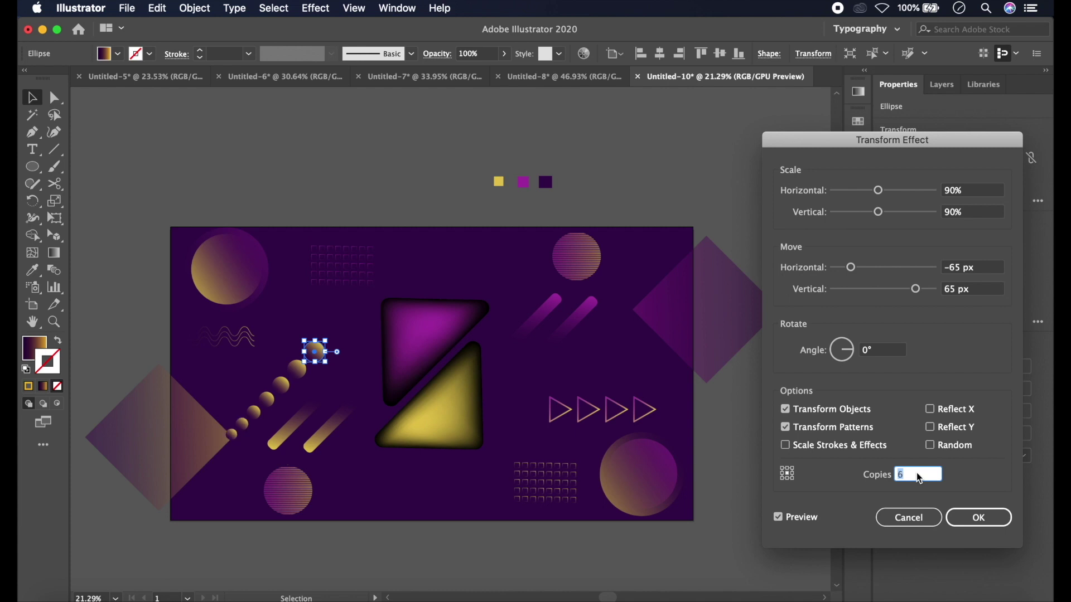
click(975, 520)
click(374, 182)
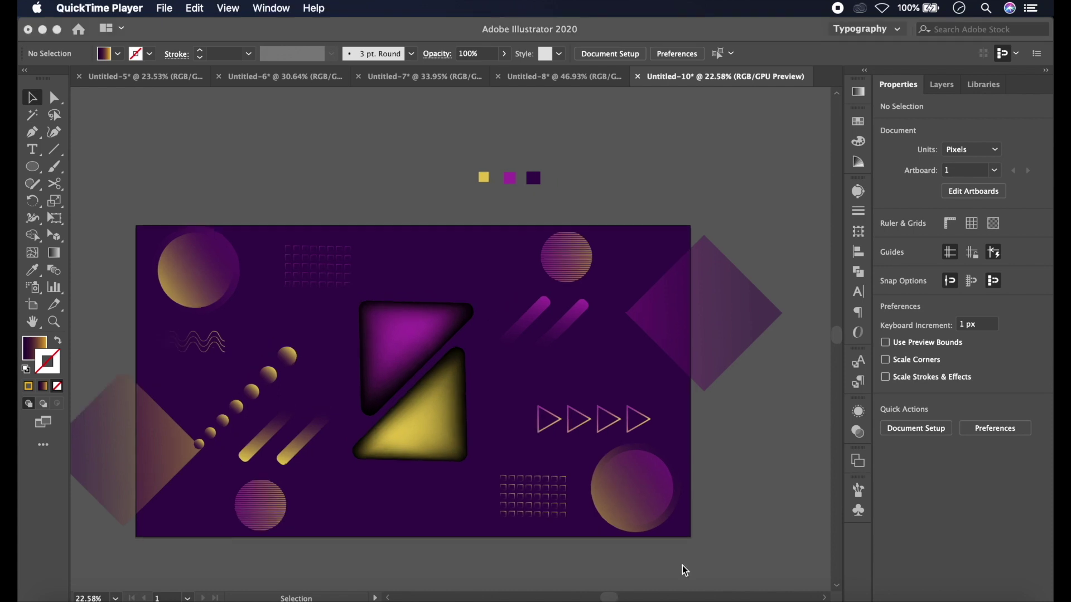
Draw a small circle above the triangle outlines
click(133, 238)
click(32, 166)
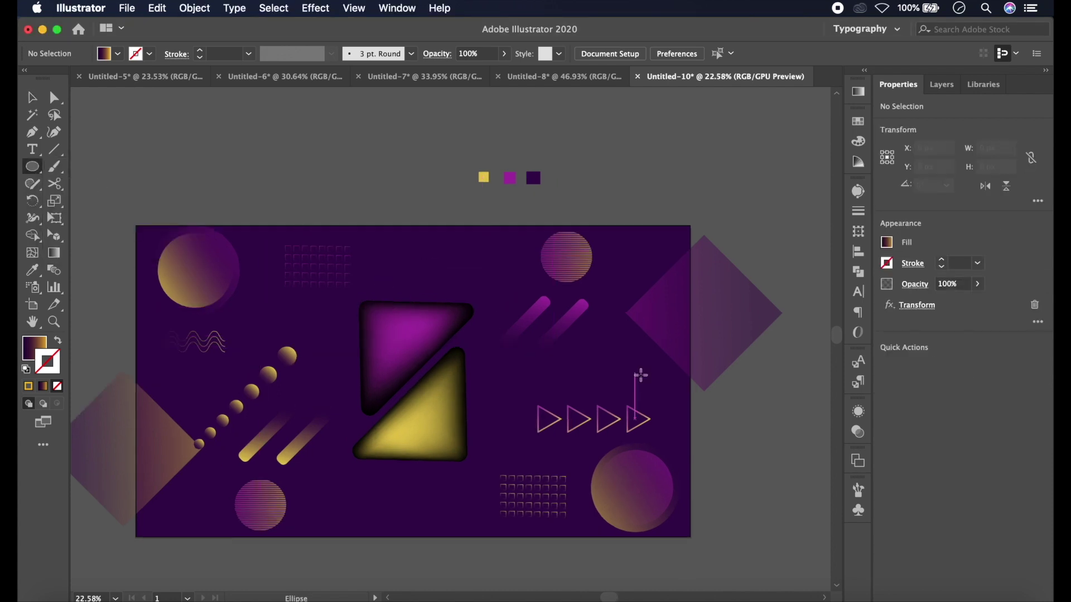
mouse_move(630, 383)
mouse_down()
mouse_move(638, 390)
mouse_move(635, 382)
mouse_up()
key(v)
click(731, 407)
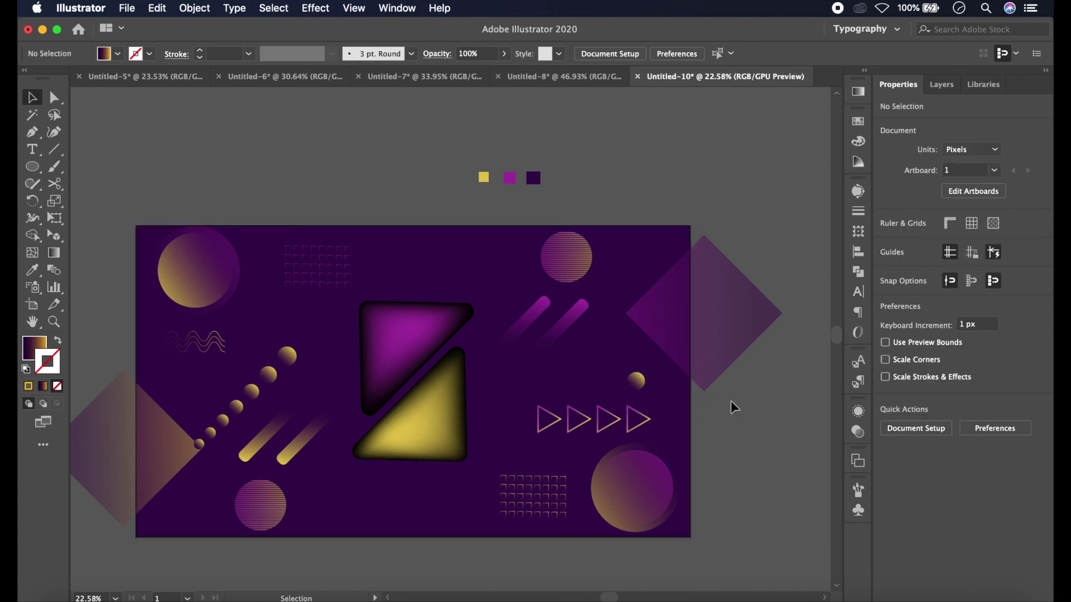
click(643, 382)
Give the circle the yellow-purple gradient at a 0° angle
click(37, 349)
key(g)
click(635, 382)
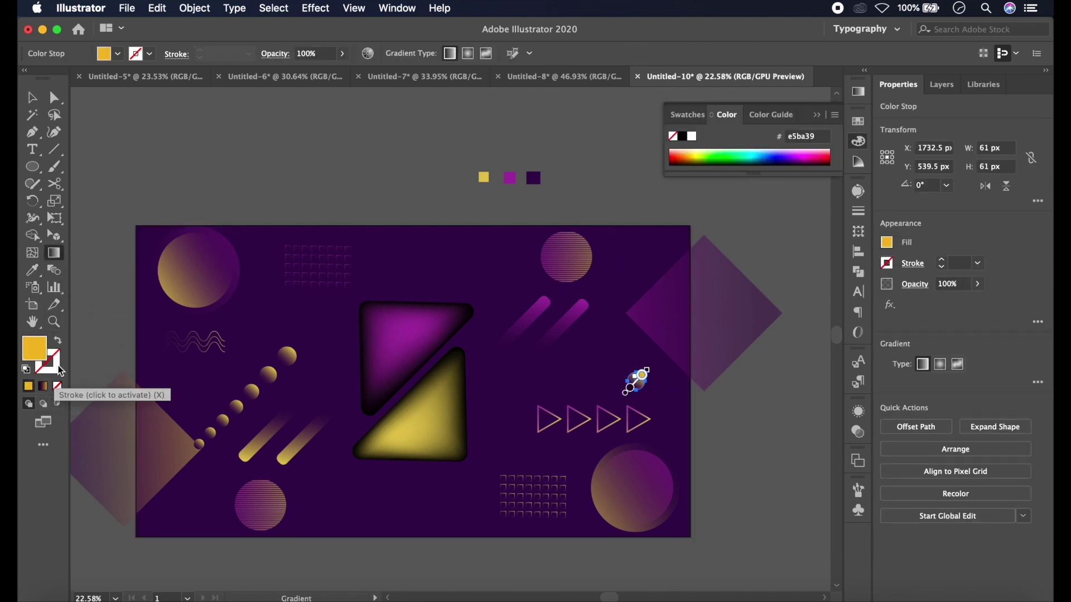
click(862, 94)
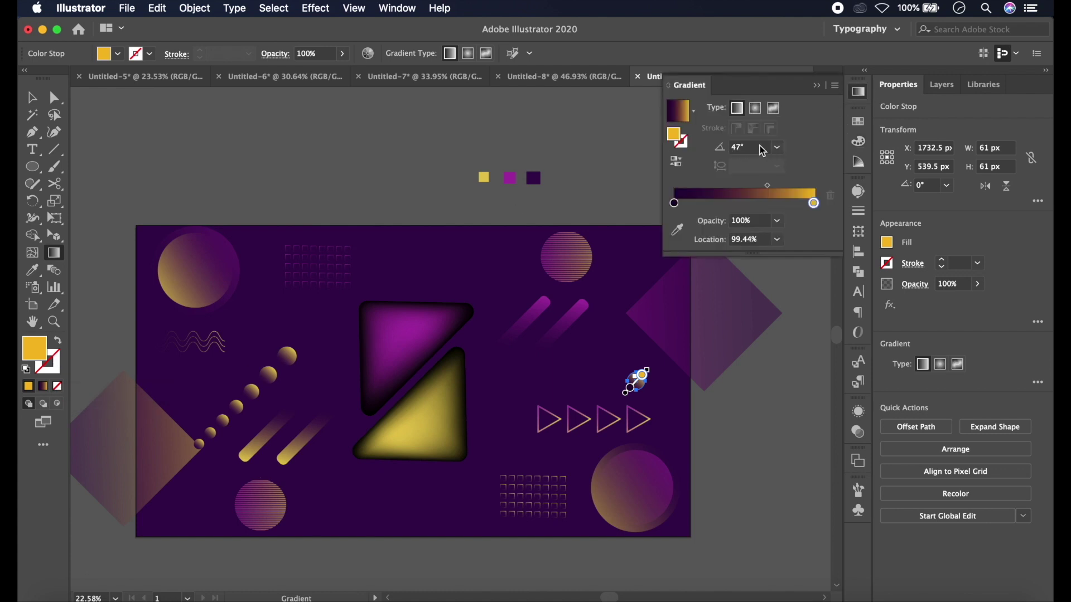
click(777, 147)
click(794, 225)
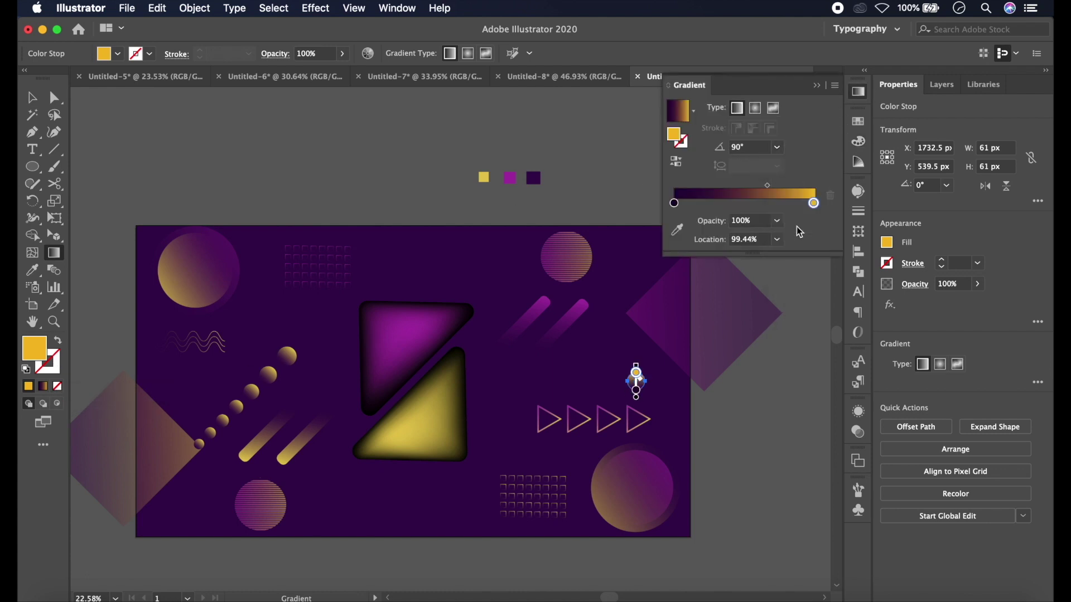
click(777, 147)
click(792, 290)
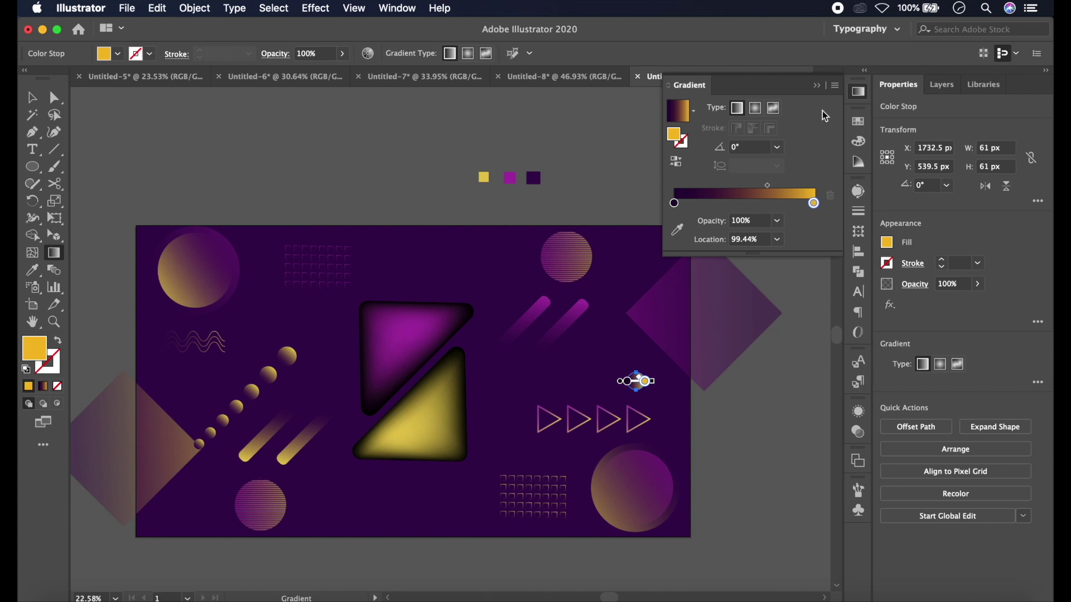
click(817, 85)
key(v)
Apply a Transform effect: move -65 px horizontally, scale 90%, 7 copies
click(315, 7)
mouse_move(363, 138)
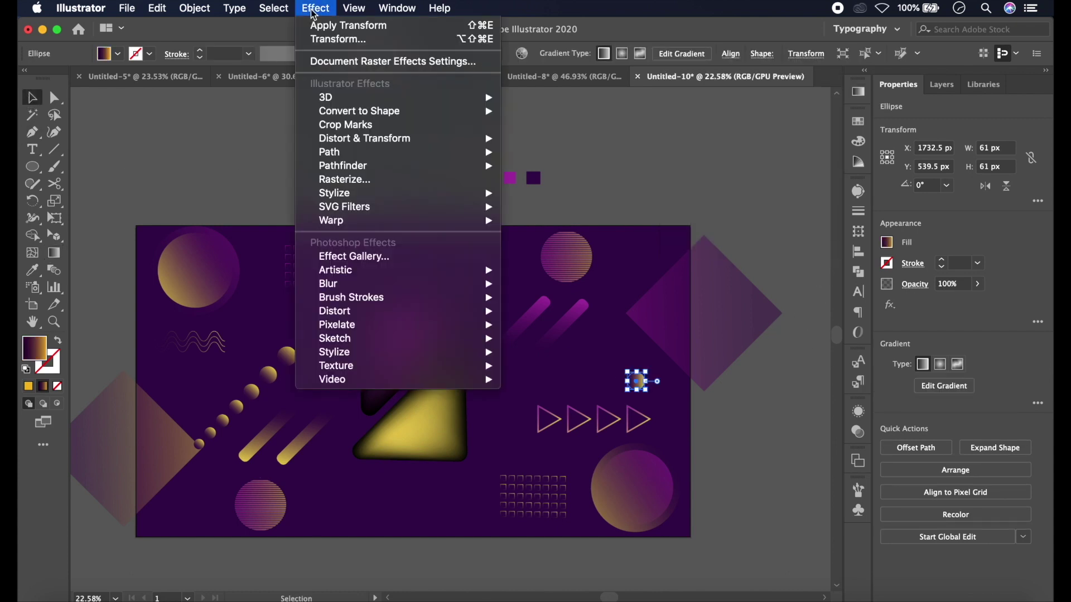
click(537, 179)
click(778, 518)
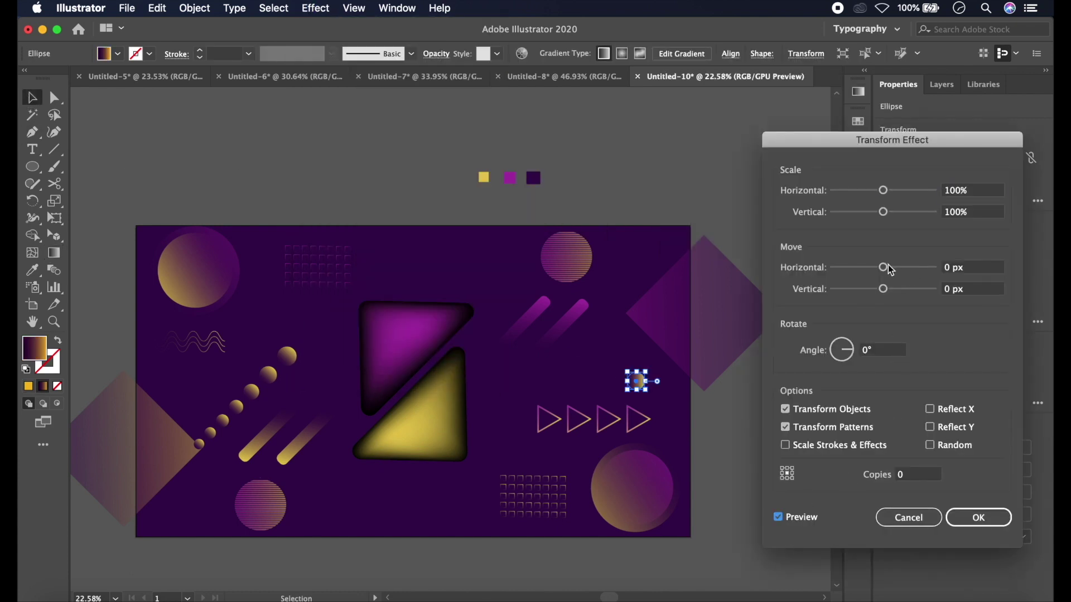
mouse_move(888, 266)
mouse_down()
mouse_move(852, 268)
mouse_move(907, 293)
mouse_move(888, 295)
mouse_up()
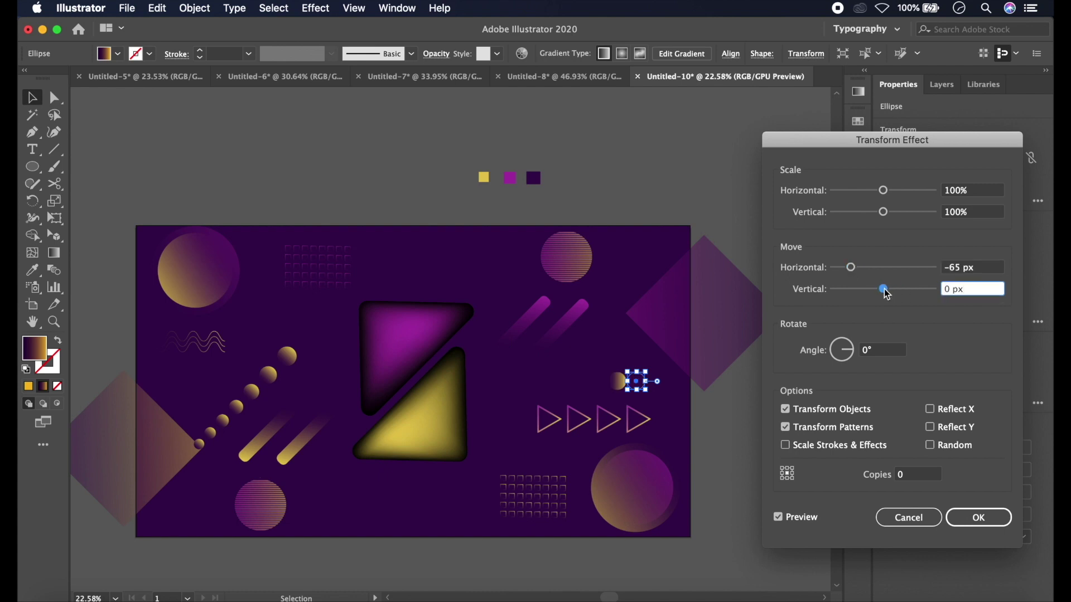
click(915, 474)
text(2)
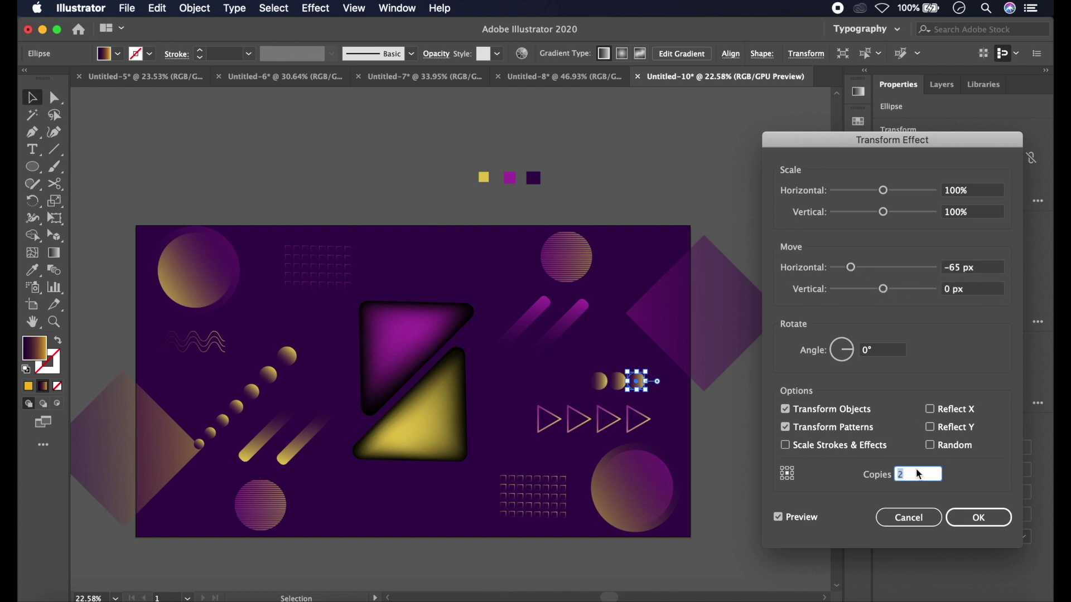
text(6)
drag(884, 191, 881, 195)
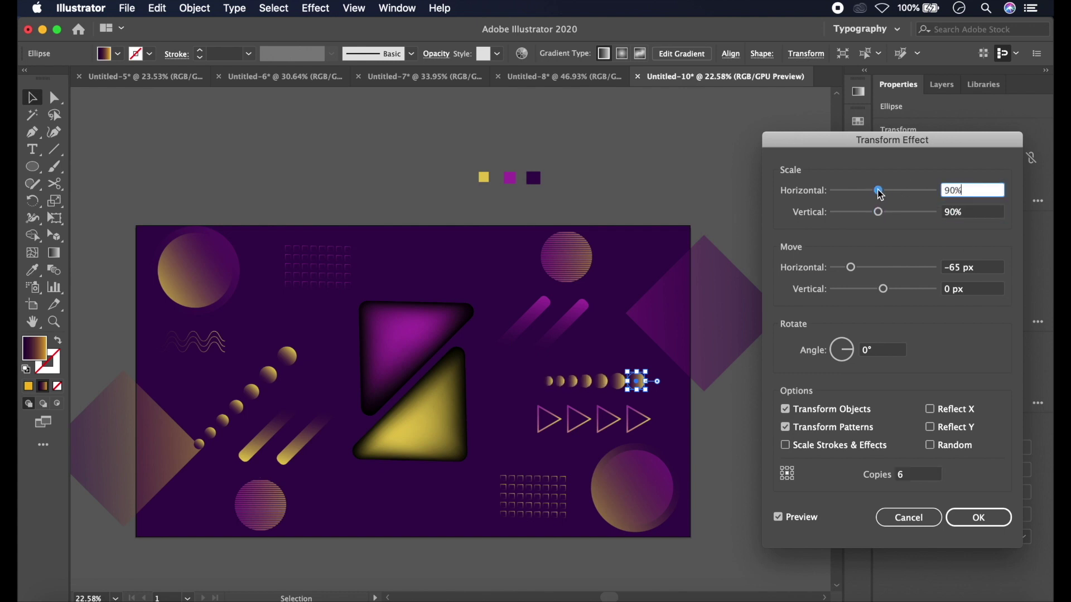
click(911, 475)
key(Up)
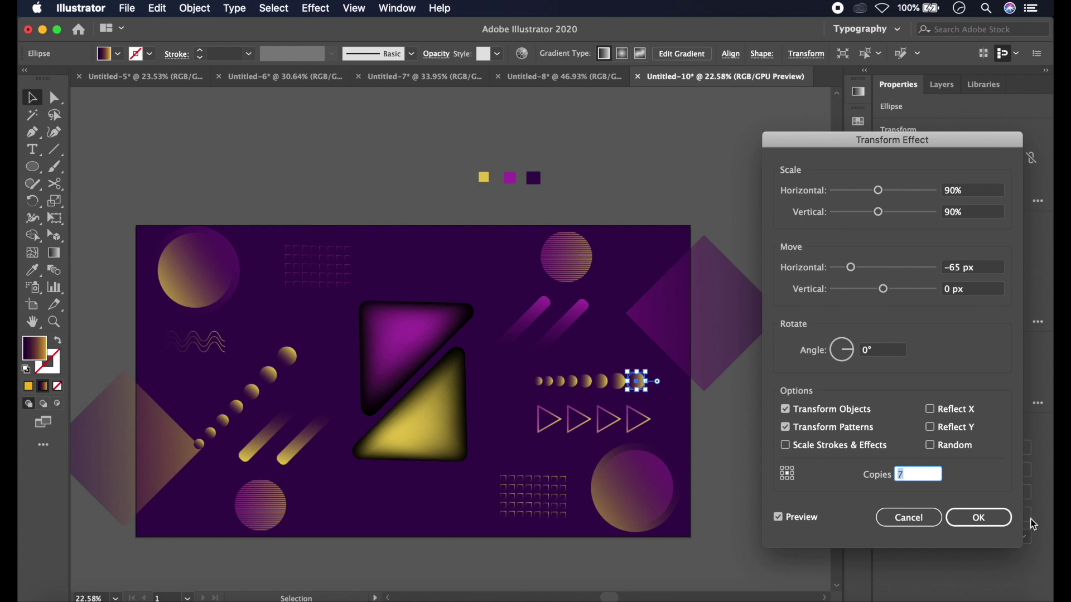
key(Return)
click(784, 454)
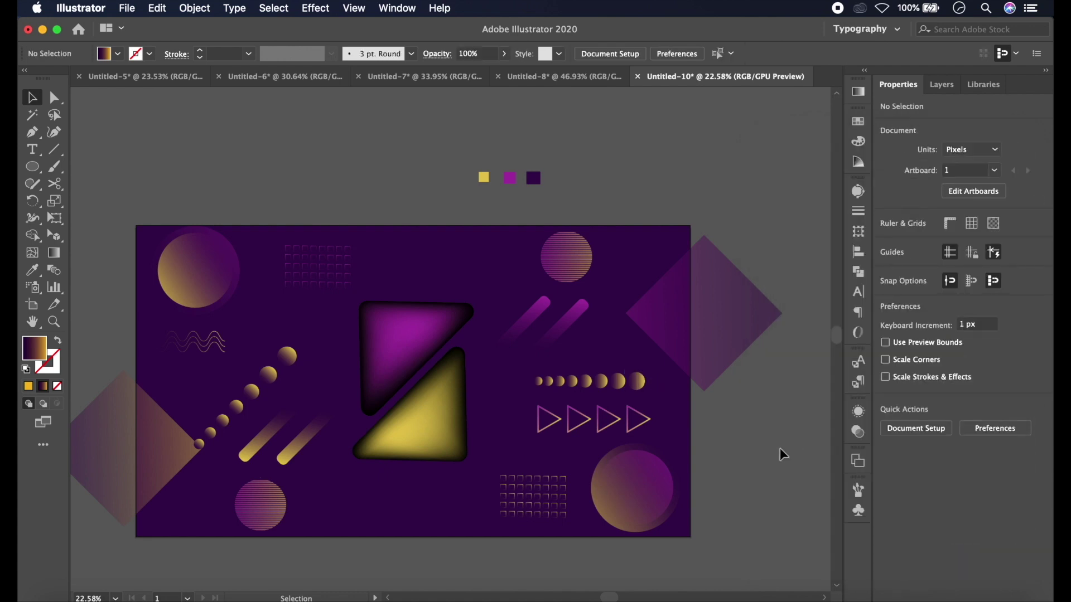
Draw a straight line with the Pen tool and rotate it to 45° in the Transform panel
key(p)
click(405, 473)
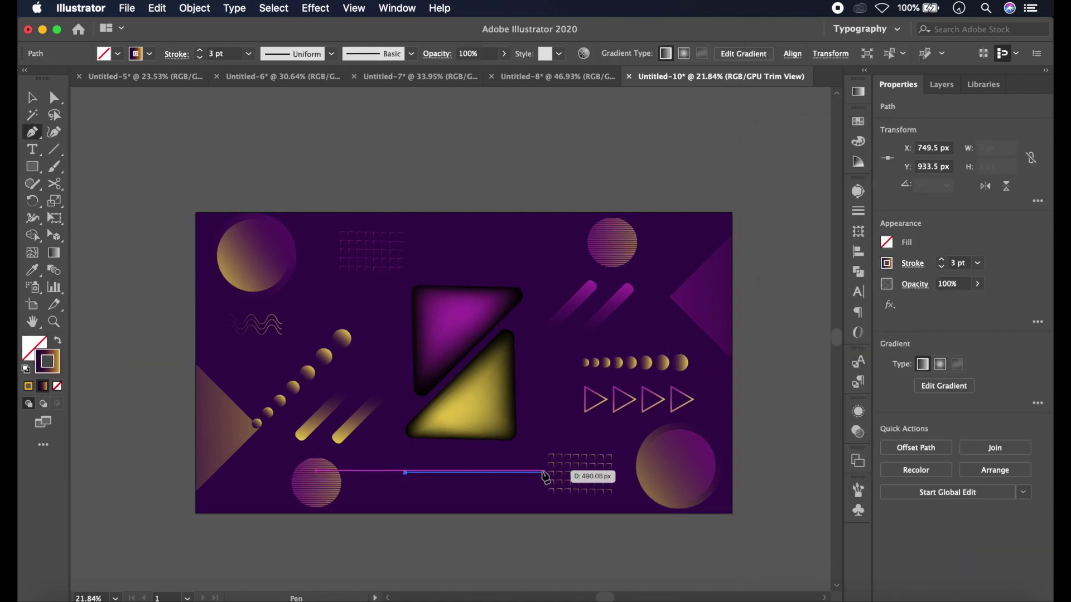
click(542, 473)
key(v)
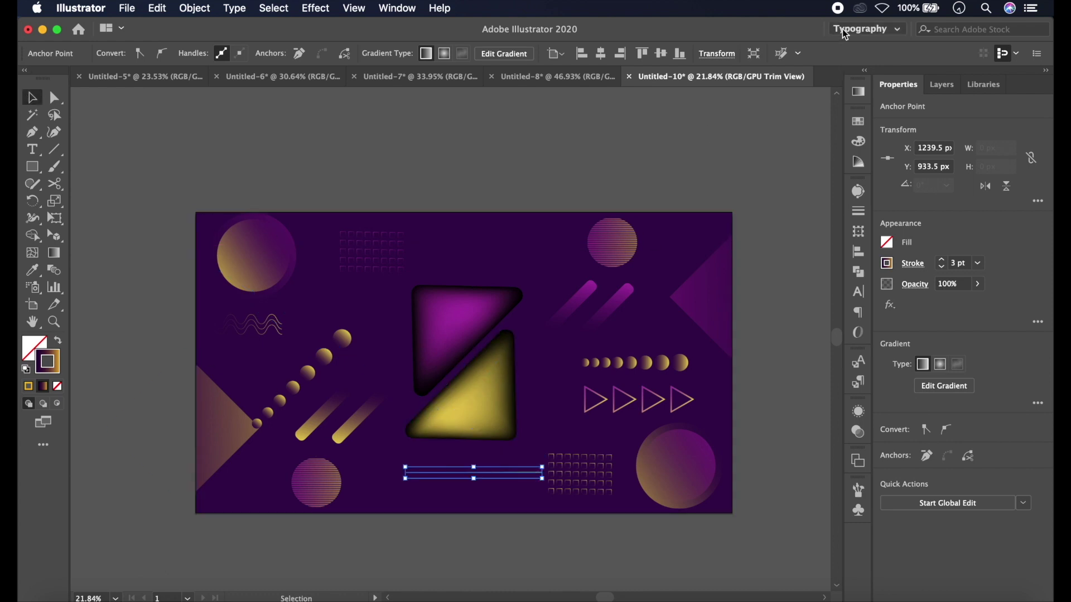
click(716, 53)
click(516, 473)
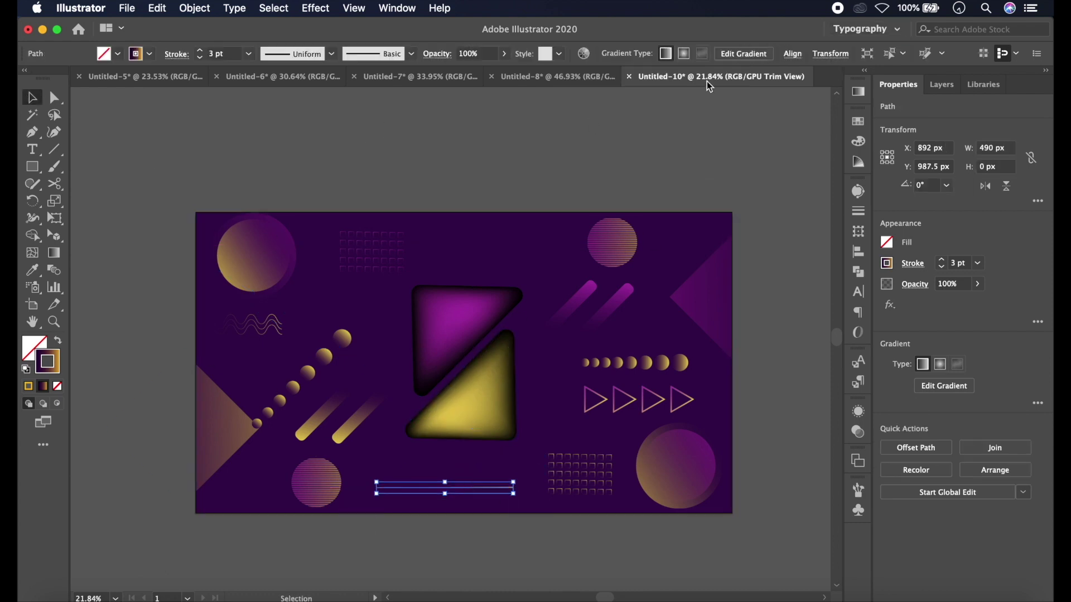
click(831, 54)
click(726, 114)
text(45)
key(Return)
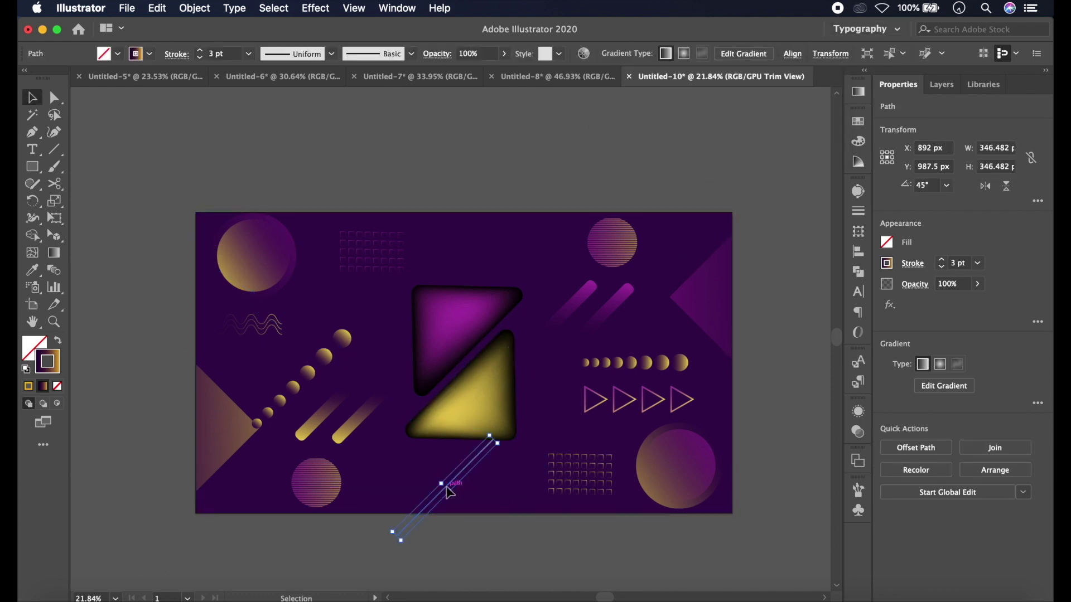
Place the 45° lines on the artboard, one near the arrows and one at upper right
drag(393, 531, 471, 486)
click(558, 534)
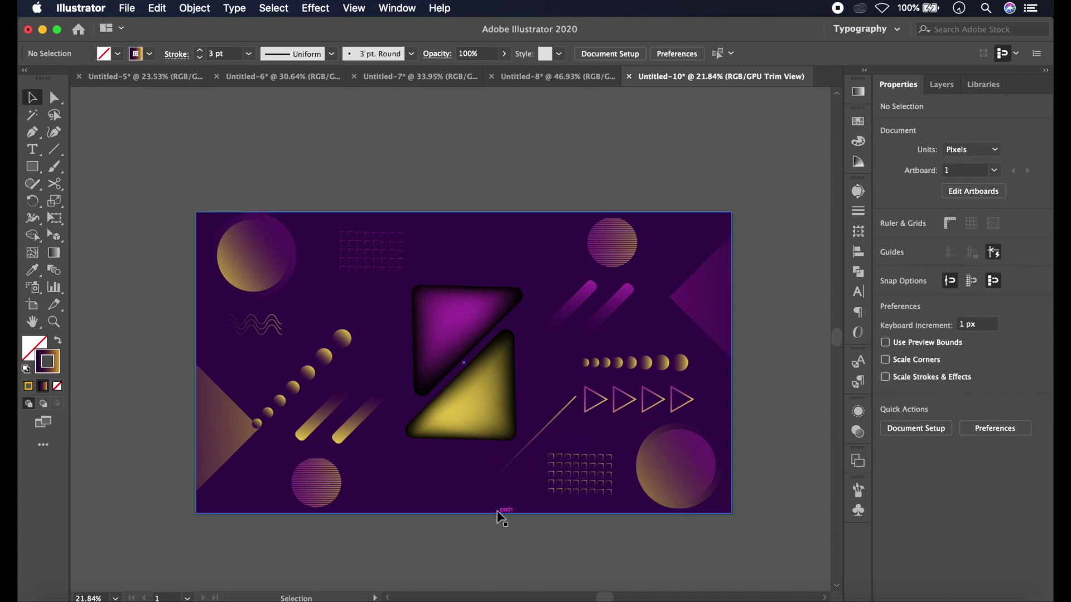
mouse_move(555, 424)
mouse_down()
mouse_move(467, 329)
mouse_move(469, 274)
mouse_move(667, 279)
mouse_move(680, 269)
mouse_up()
double_click(469, 273)
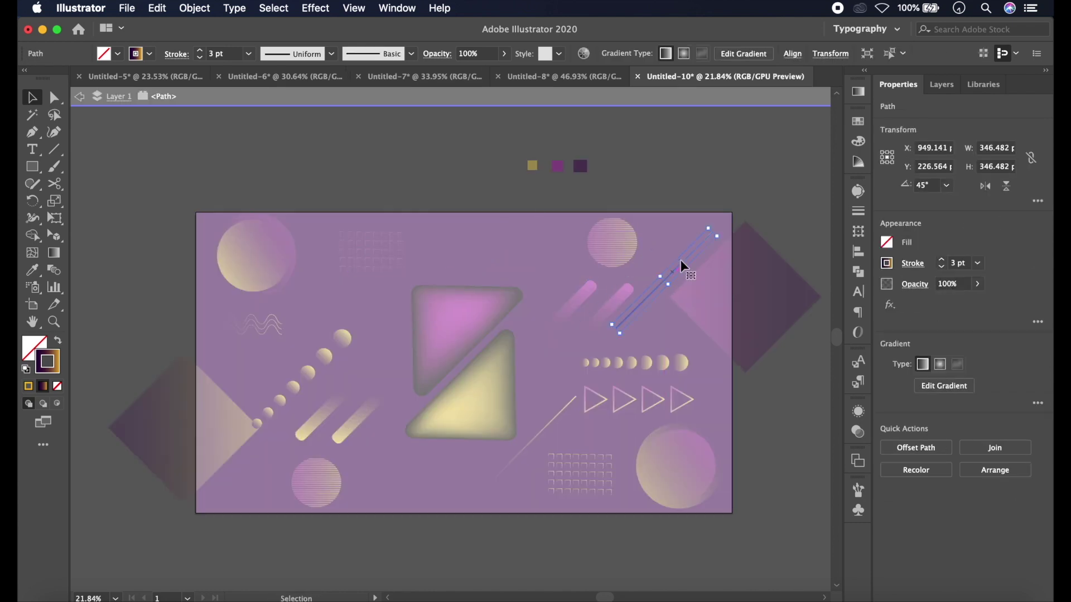
click(80, 98)
scroll(667, 559, down, 1)
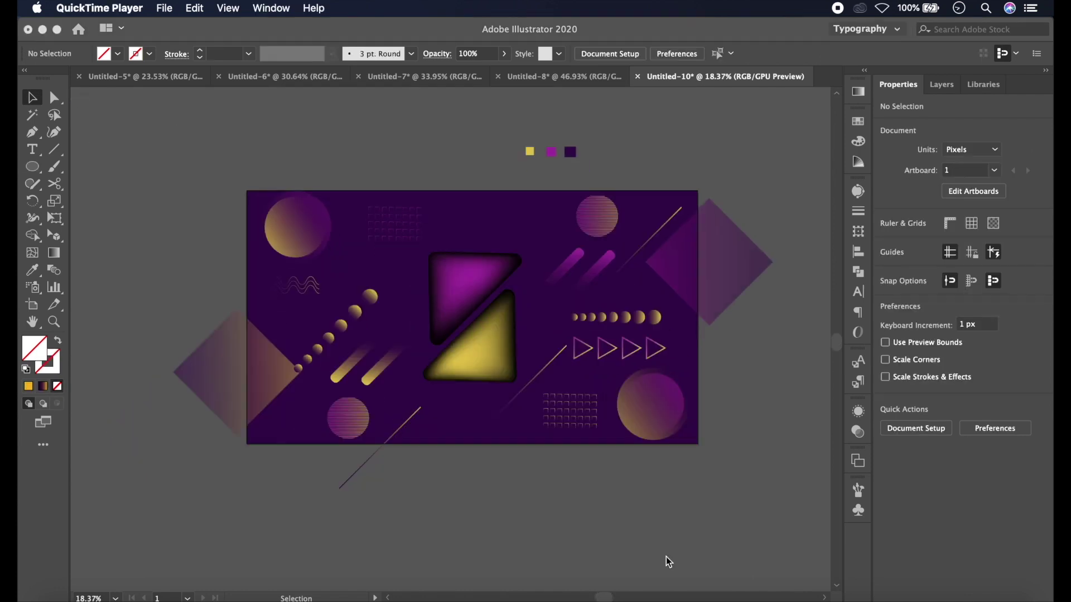
Draw a small 42 px circle near the top and give it a 45° gradient fill
key(l)
click(33, 167)
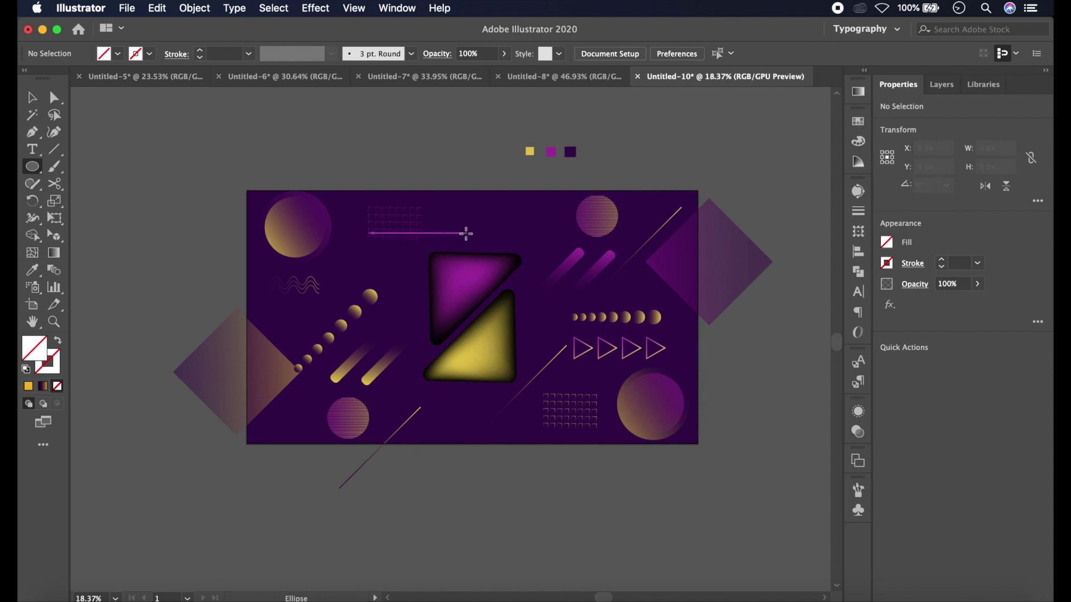
drag(466, 234, 470, 238)
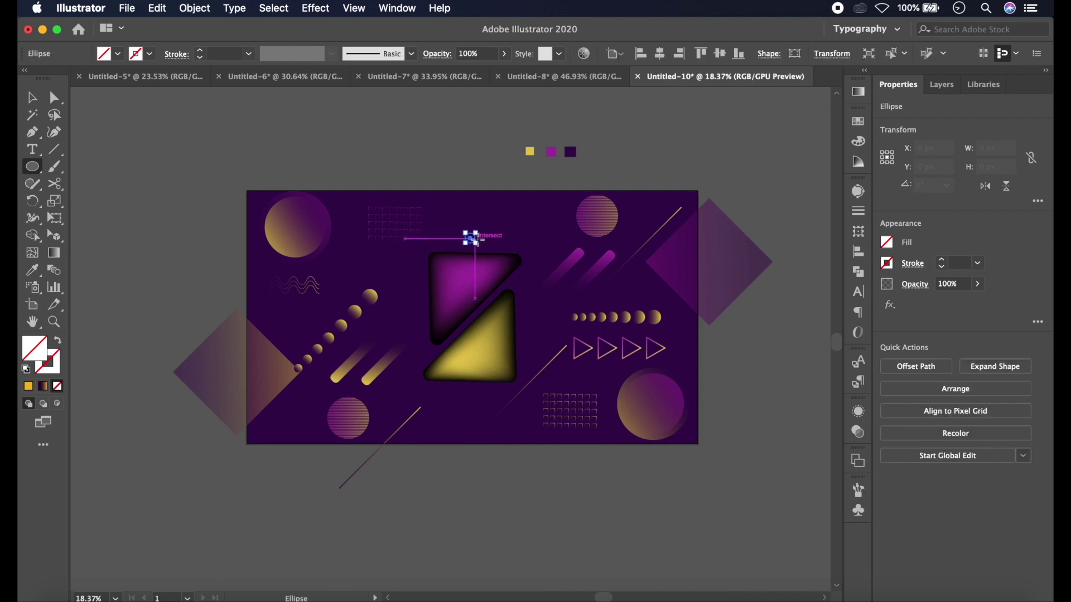
click(44, 387)
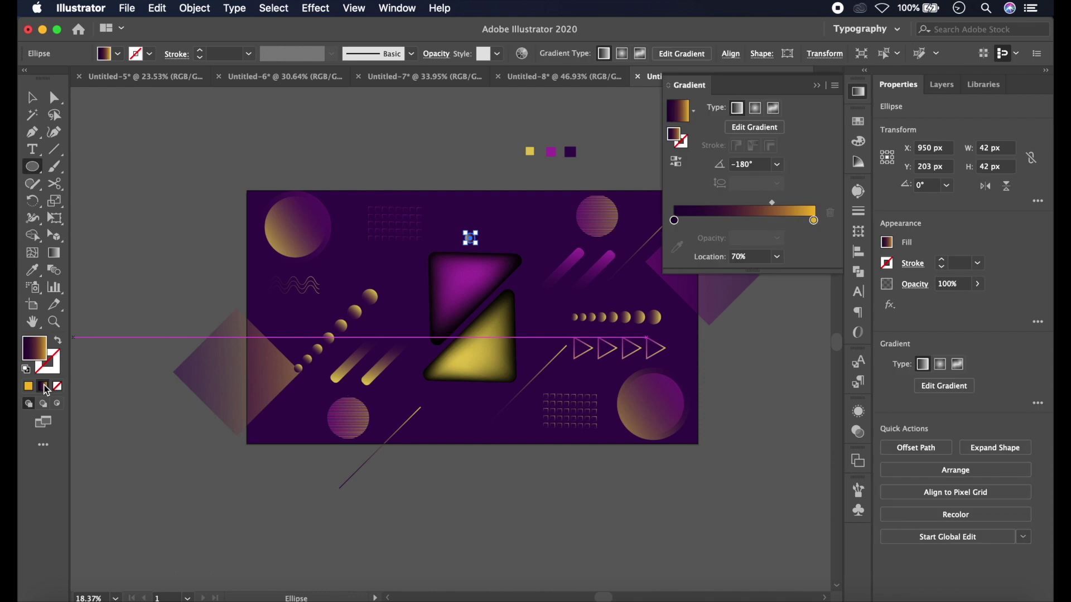
click(778, 166)
click(798, 274)
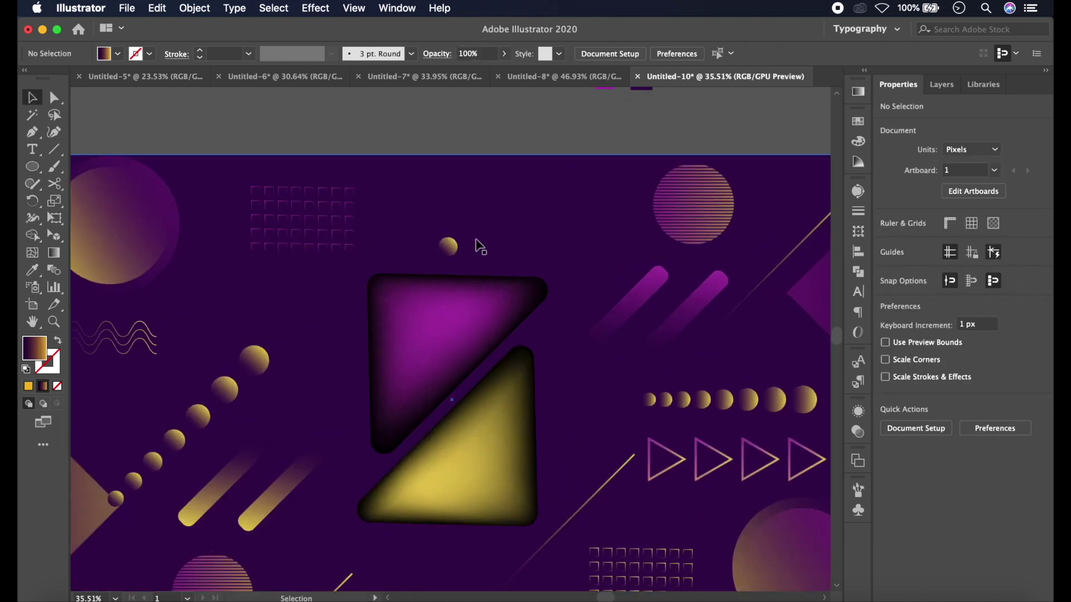
Duplicate the circle into a row of eight, then repeat the row upward into a grid
click(449, 246)
scroll(452, 246, up, 3)
drag(451, 246, 490, 249)
key(ctrl+d)
key(ctrl+d)
key(ctrl+d)
key(ctrl+d)
key(ctrl+d)
scroll(493, 252, down, 3)
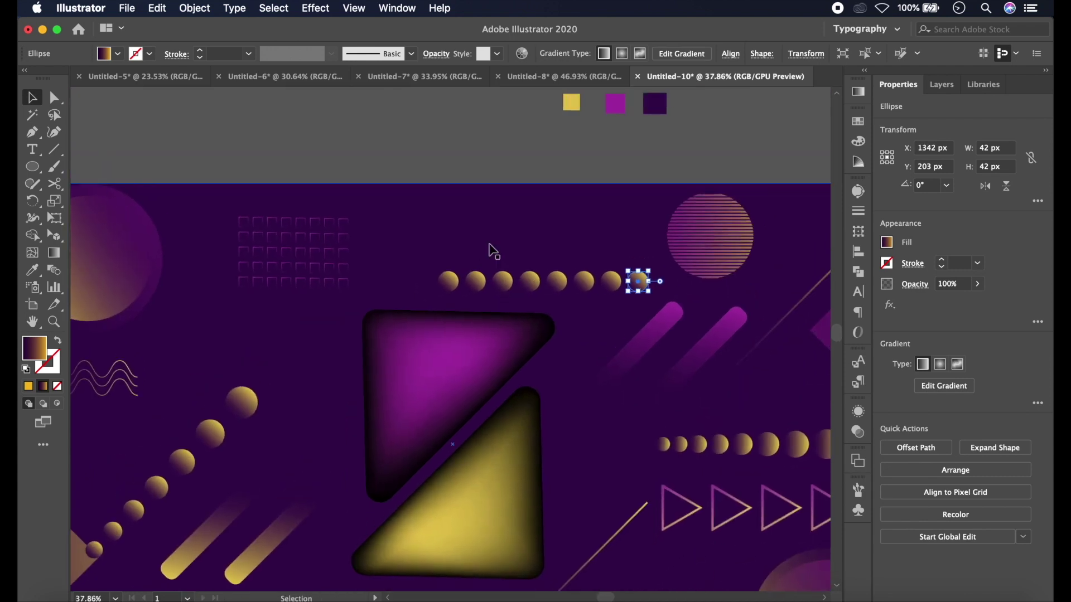
shift+click(450, 285)
scroll(526, 270, up, 2)
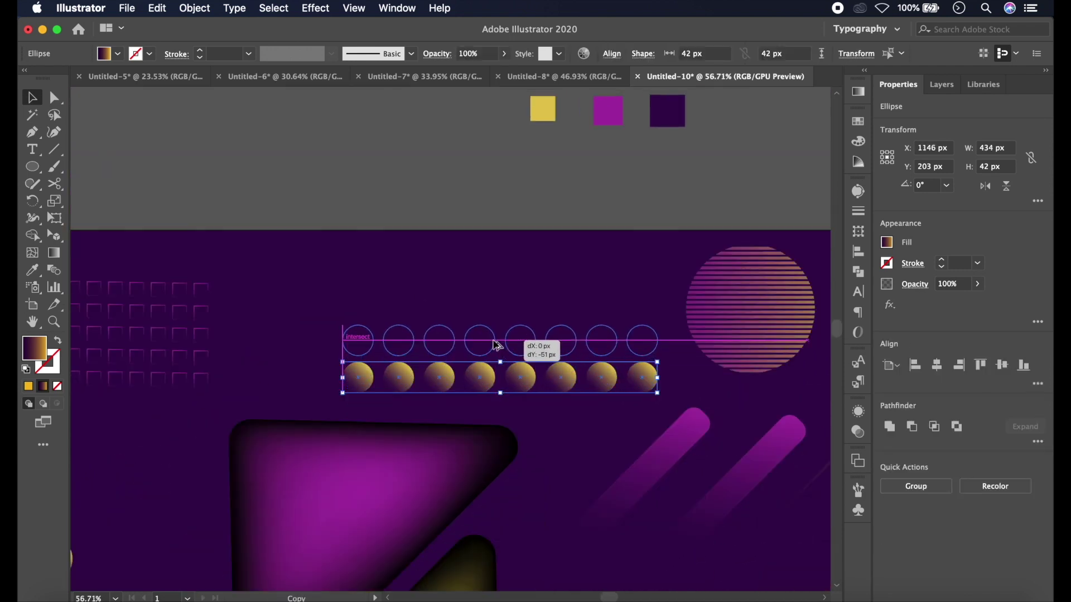
drag(483, 383, 496, 346)
key(ctrl+d)
key(ctrl+d)
key(ctrl+d)
key(ctrl+d)
key(Delete)
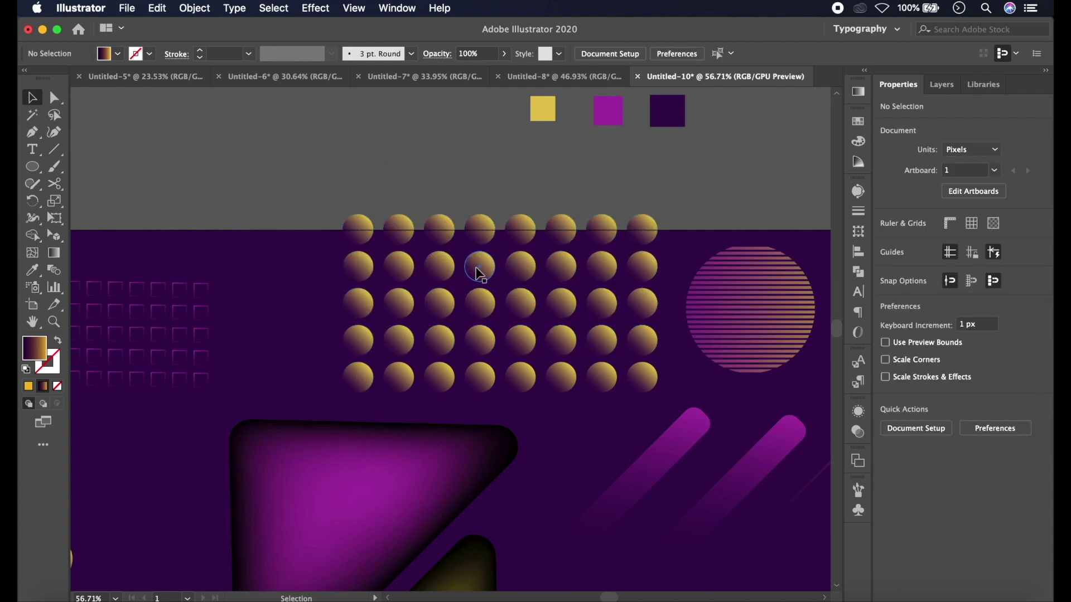
Delete the left-side circles from the dot grid
click(359, 304)
shift+click(399, 304)
shift+click(443, 271)
double_click(477, 232)
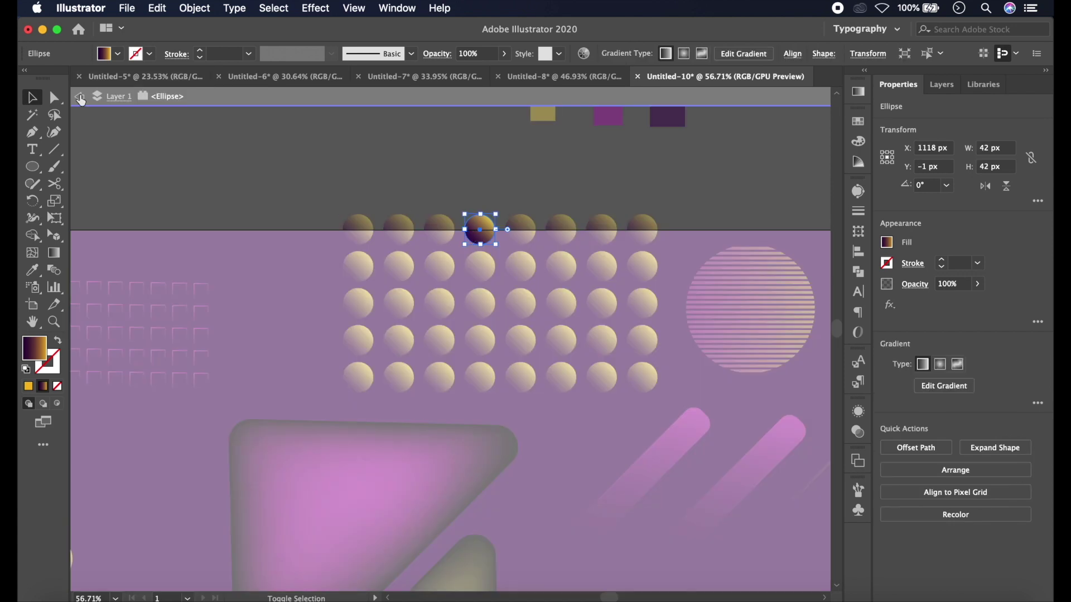
key(Escape)
click(358, 229)
shift+click(358, 267)
shift+click(399, 267)
shift+click(440, 267)
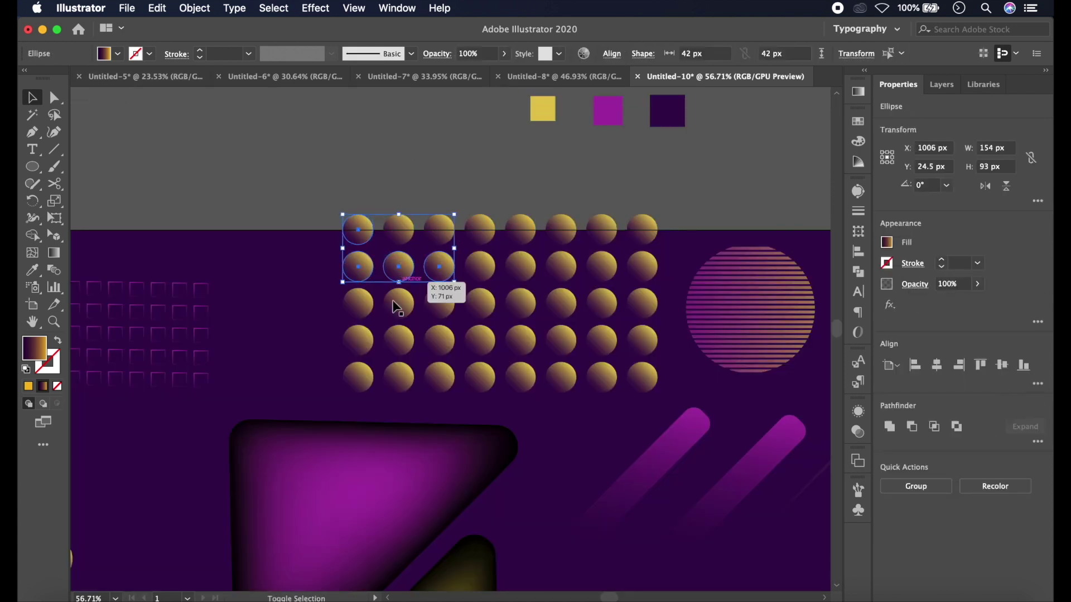
shift+click(399, 304)
shift+click(359, 340)
key(Delete)
Delete the right-side and top-row circles, leaving a pyramid of dots
click(521, 266)
shift+click(561, 267)
shift+click(602, 267)
shift+click(642, 304)
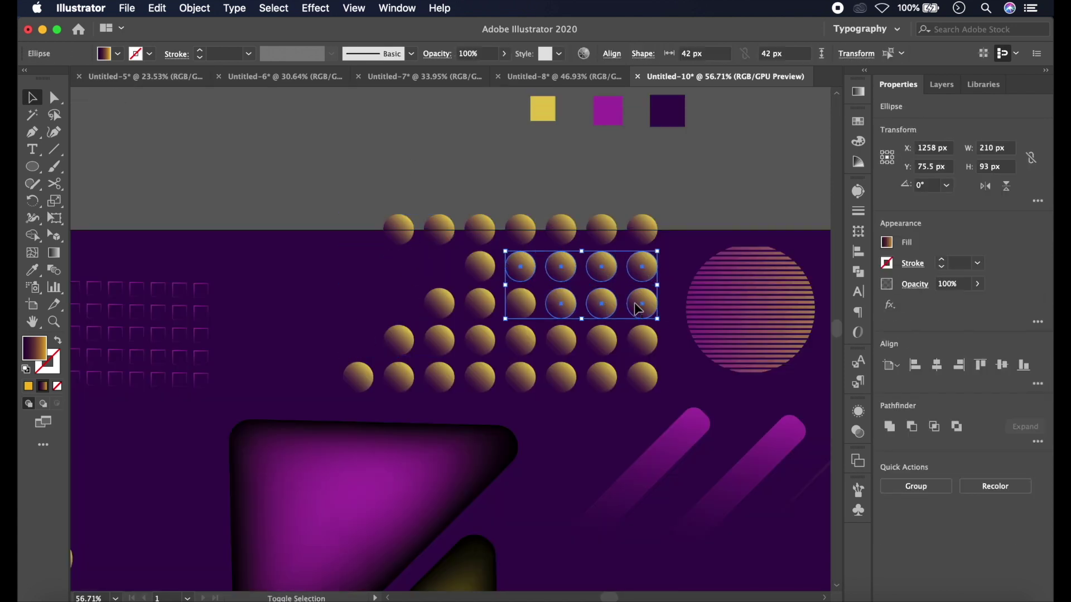
shift+click(601, 340)
key(Delete)
click(643, 377)
key(Delete)
click(398, 228)
key(Delete)
click(440, 229)
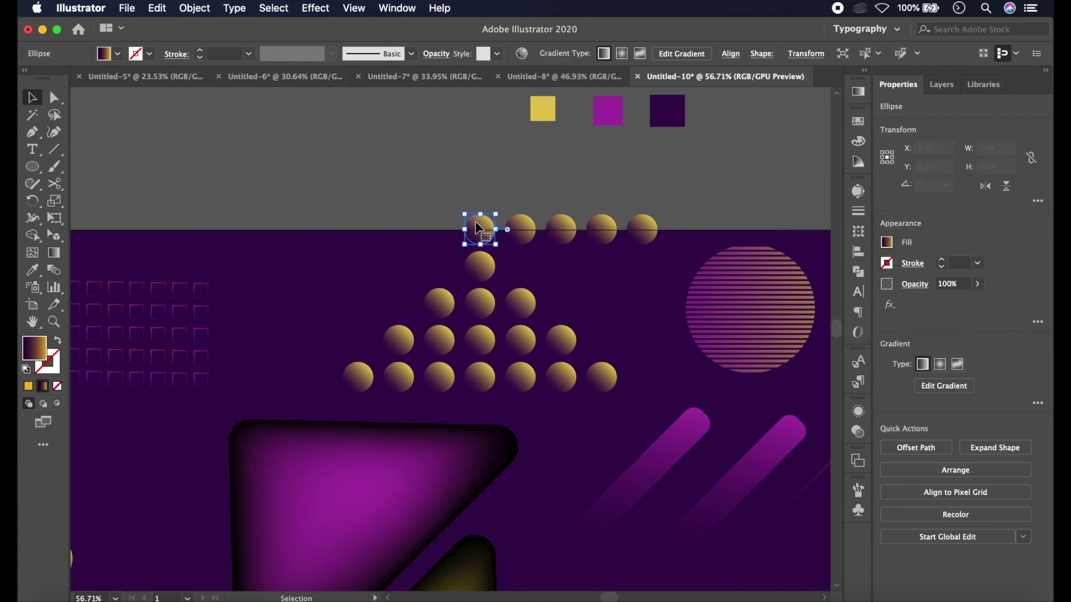
click(561, 228)
key(Delete)
click(601, 229)
key(Delete)
Group the 16-dot pyramid, scale it to 378 × 195 px and move it to the top centre
click(643, 228)
key(Delete)
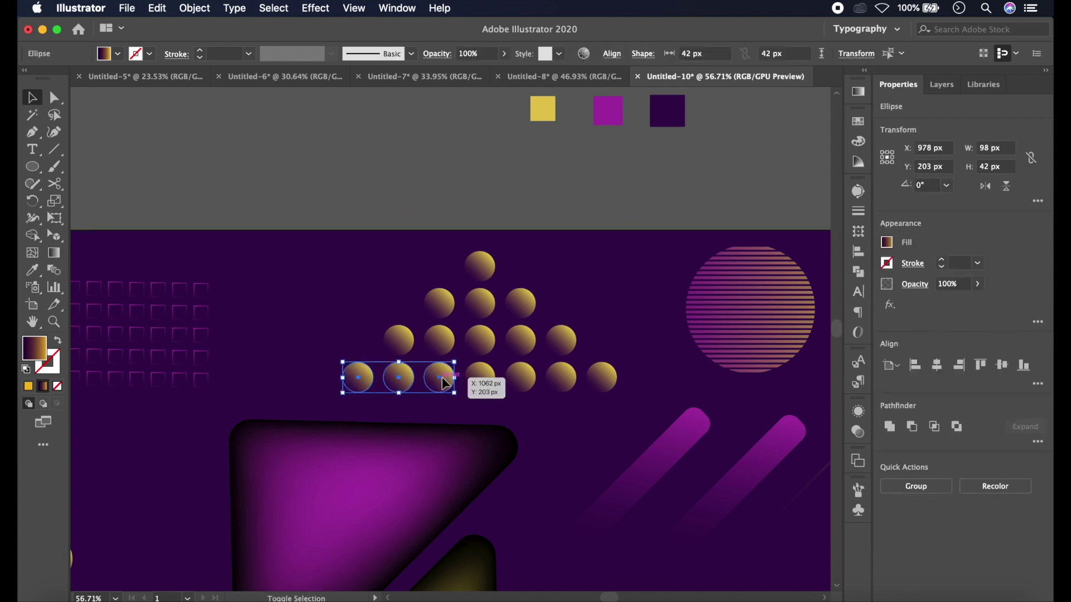
shift+click(561, 340)
shift+click(521, 304)
shift+click(480, 304)
shift+click(481, 339)
shift+click(480, 267)
key(ctrl+g)
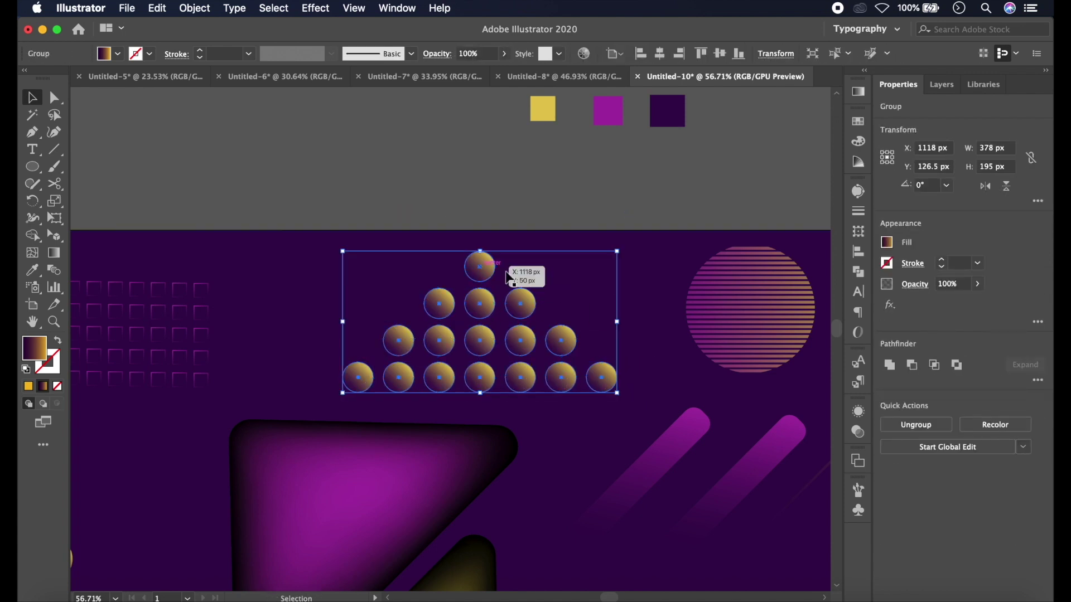
mouse_move(617, 394)
mouse_down()
mouse_move(616, 383)
mouse_move(560, 365)
mouse_up()
drag(457, 326, 491, 342)
key(ctrl+shift+a)
key(ctrl+0)
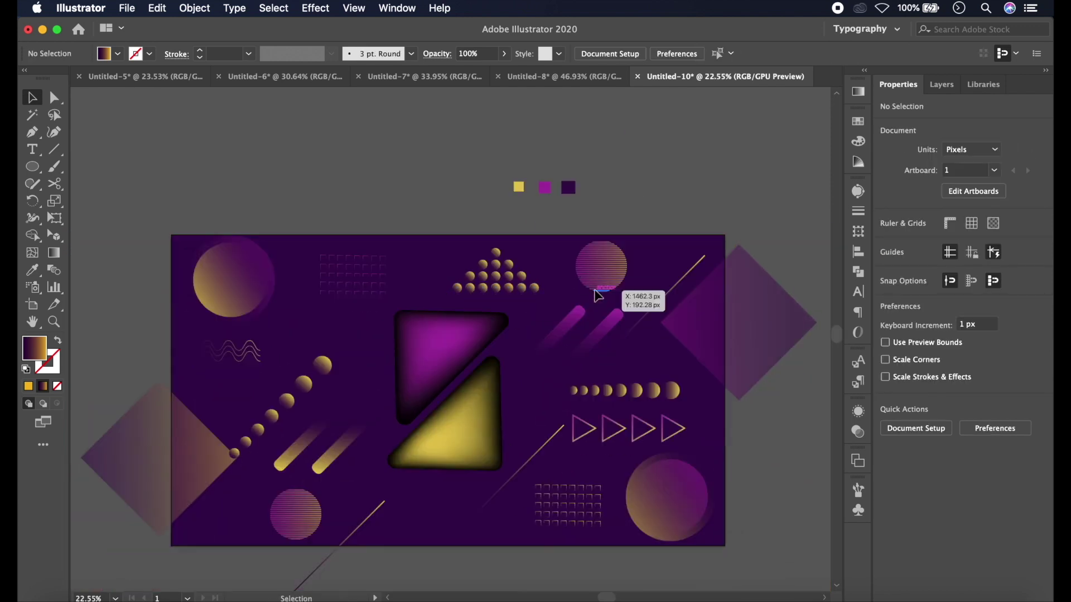
Copy the dot pyramid to the bottom centre and set its right gradient stop to magenta
mouse_move(499, 279)
mouse_down()
mouse_move(439, 518)
mouse_move(335, 471)
mouse_up()
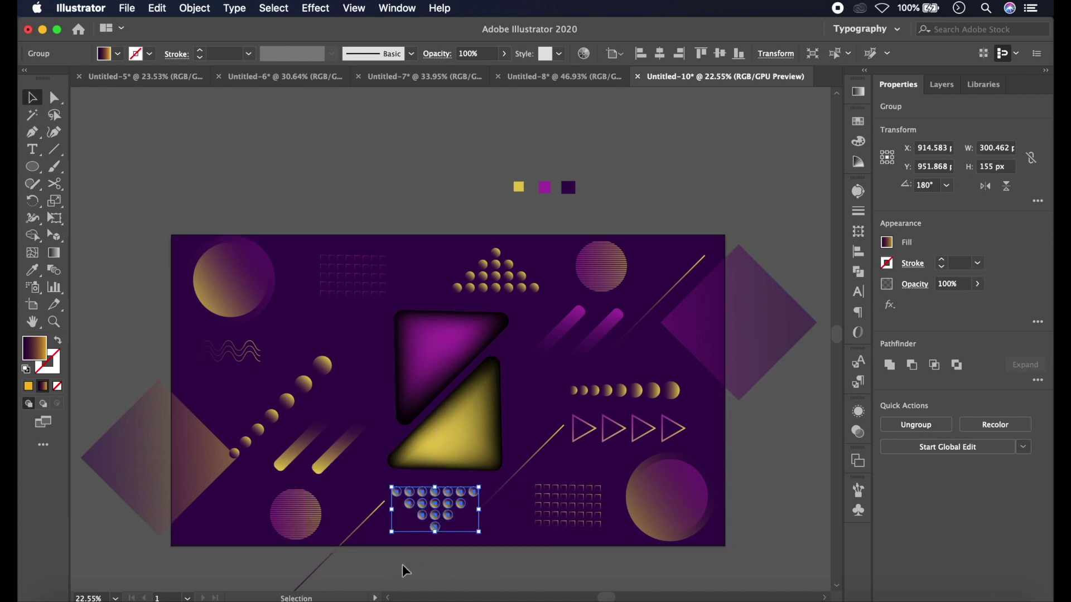
drag(436, 517, 437, 527)
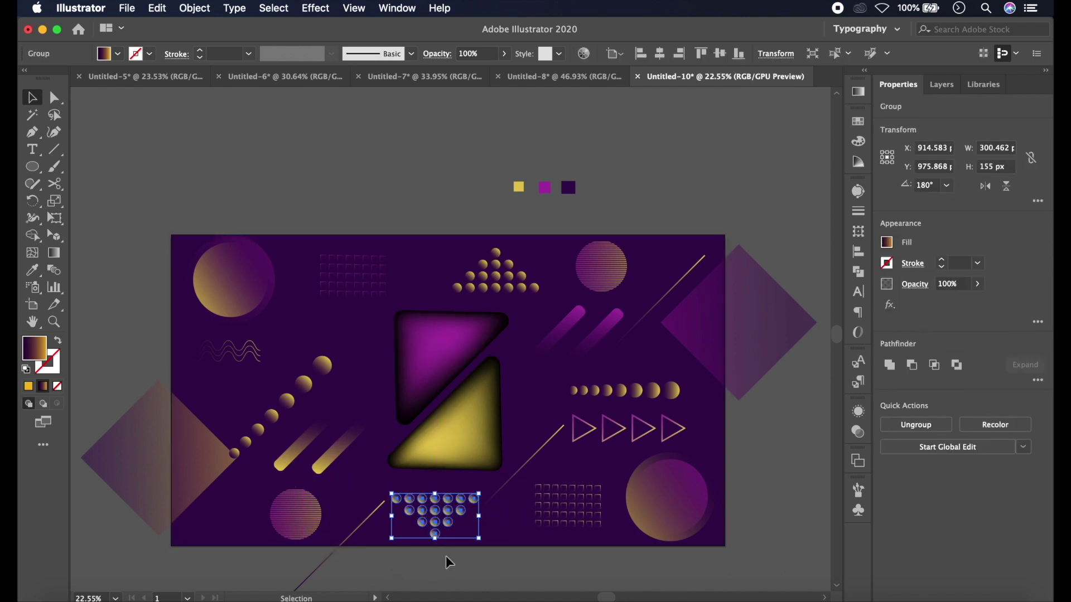
click(54, 252)
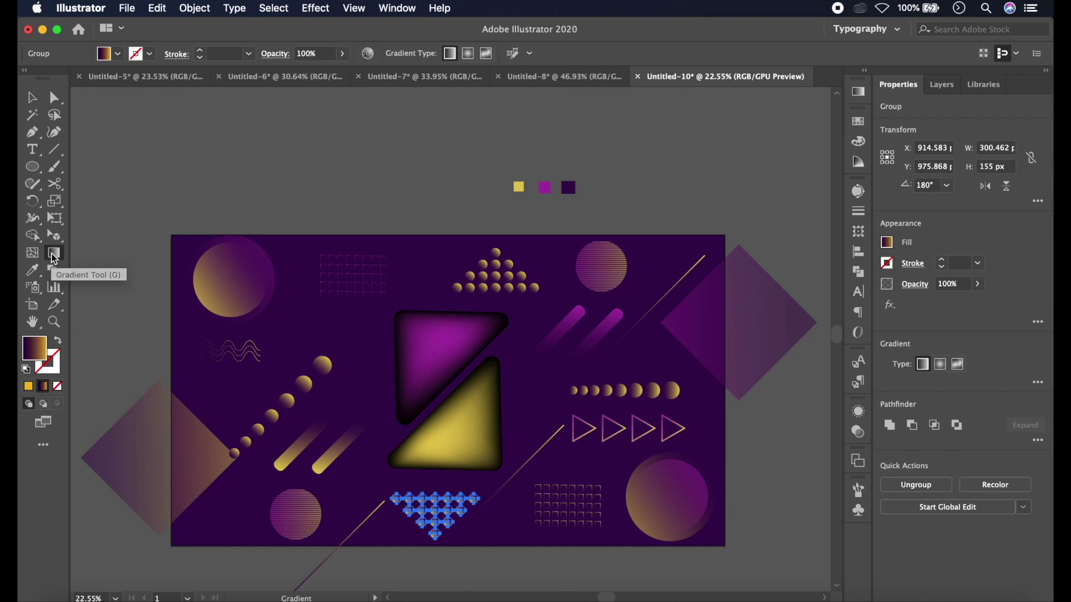
click(859, 92)
click(814, 204)
click(676, 231)
click(545, 188)
click(731, 130)
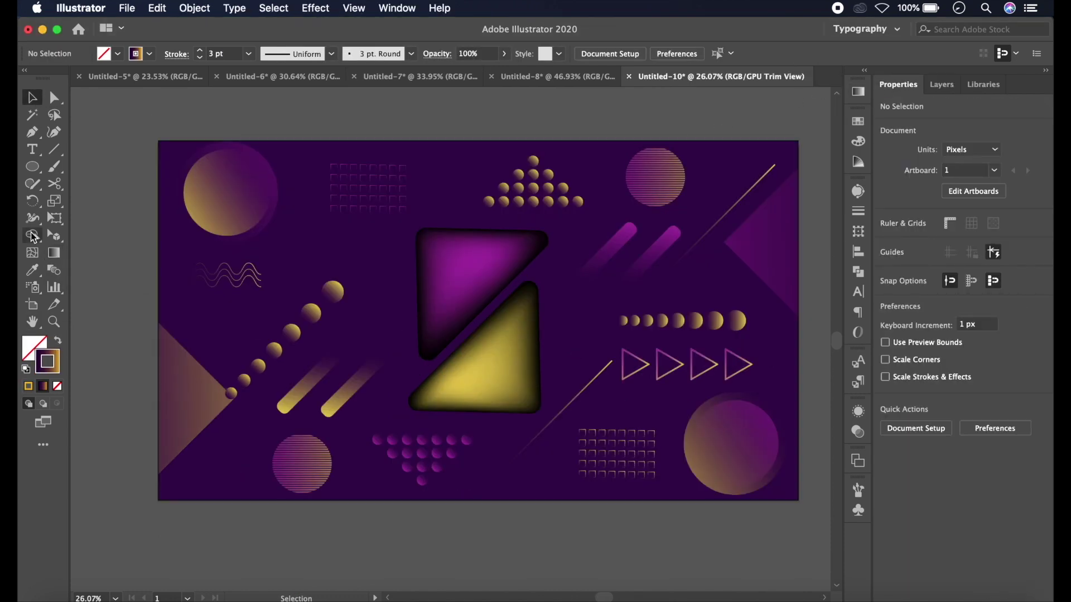
Draw a 226 px gold-stroked circle outline tucked into the artboard's lower-left corner
key(l)
click(198, 463)
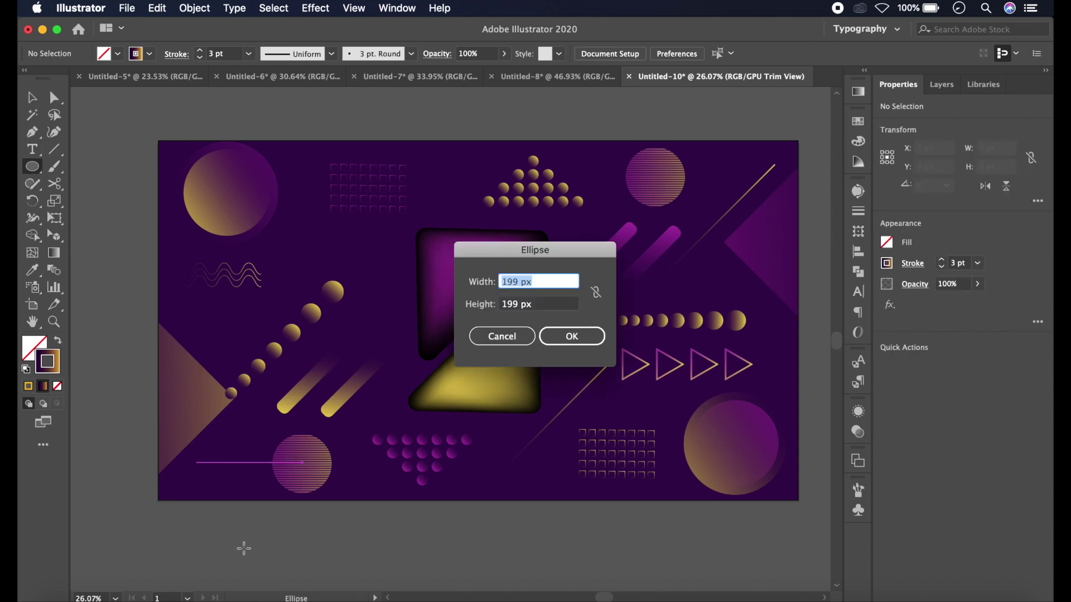
click(499, 337)
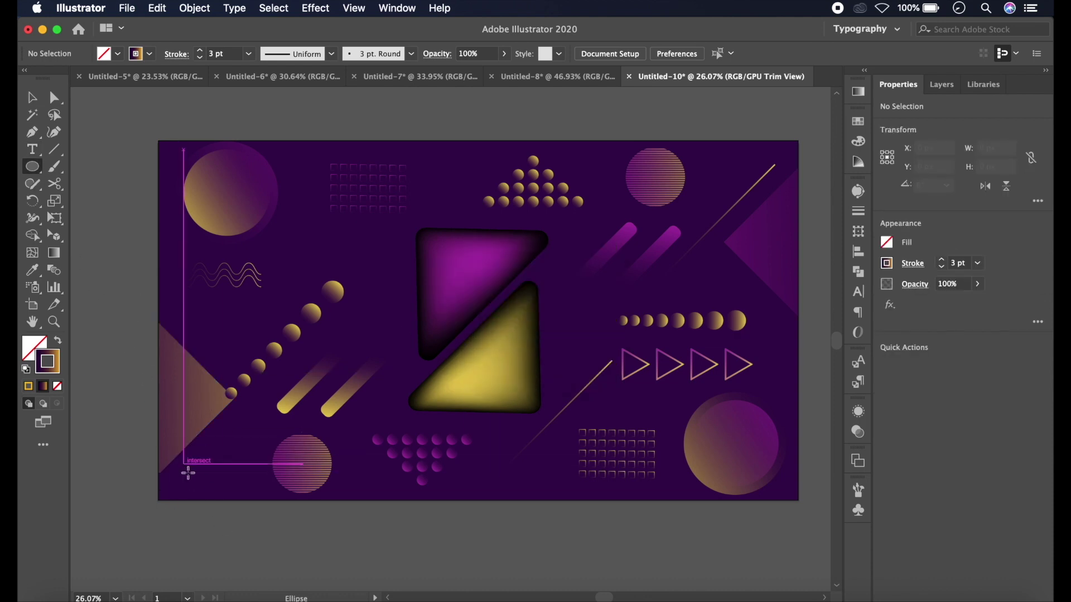
mouse_move(189, 471)
mouse_down()
mouse_move(288, 552)
mouse_move(271, 540)
mouse_up()
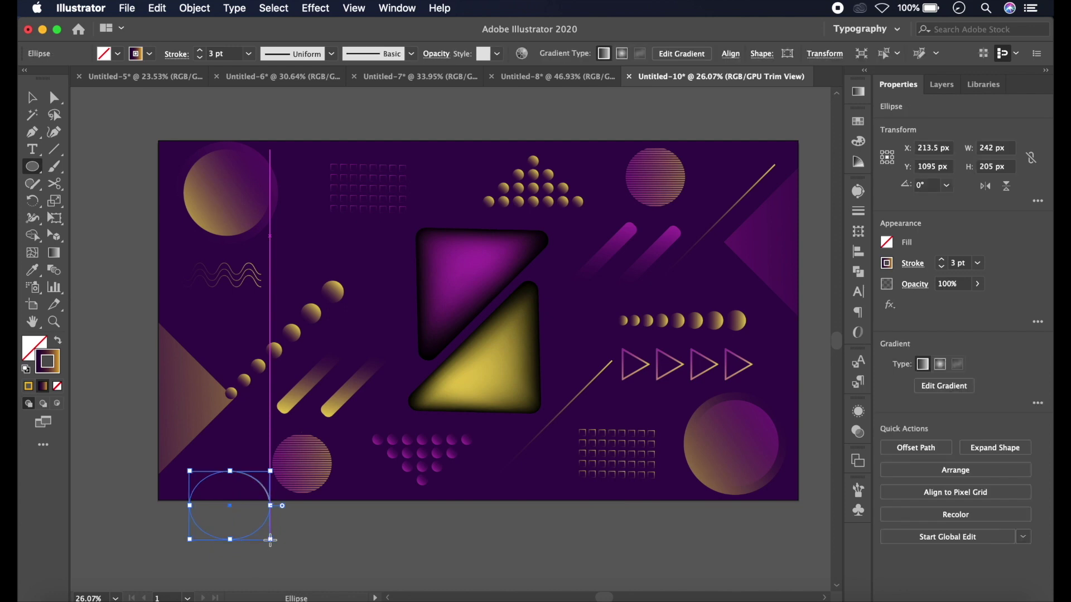
key(ctrl+z)
drag(200, 466, 277, 542)
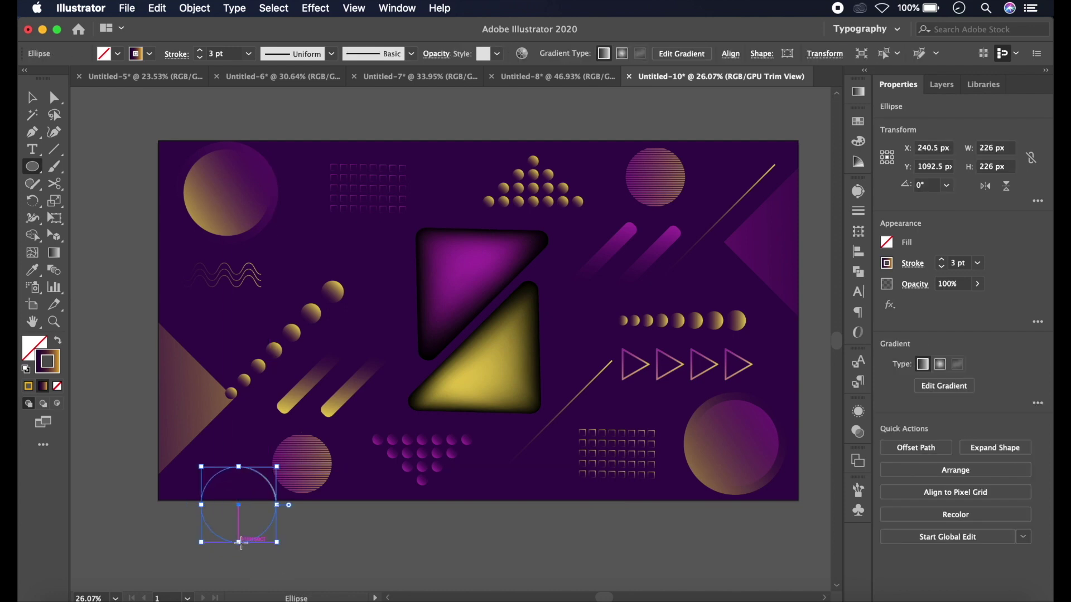
key(v)
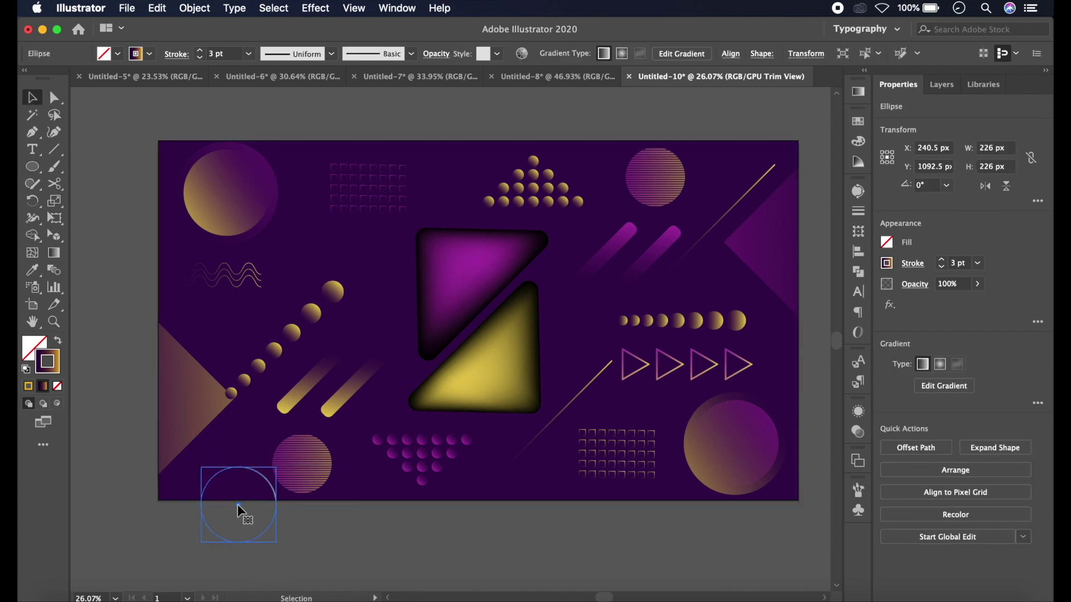
drag(240, 510, 213, 494)
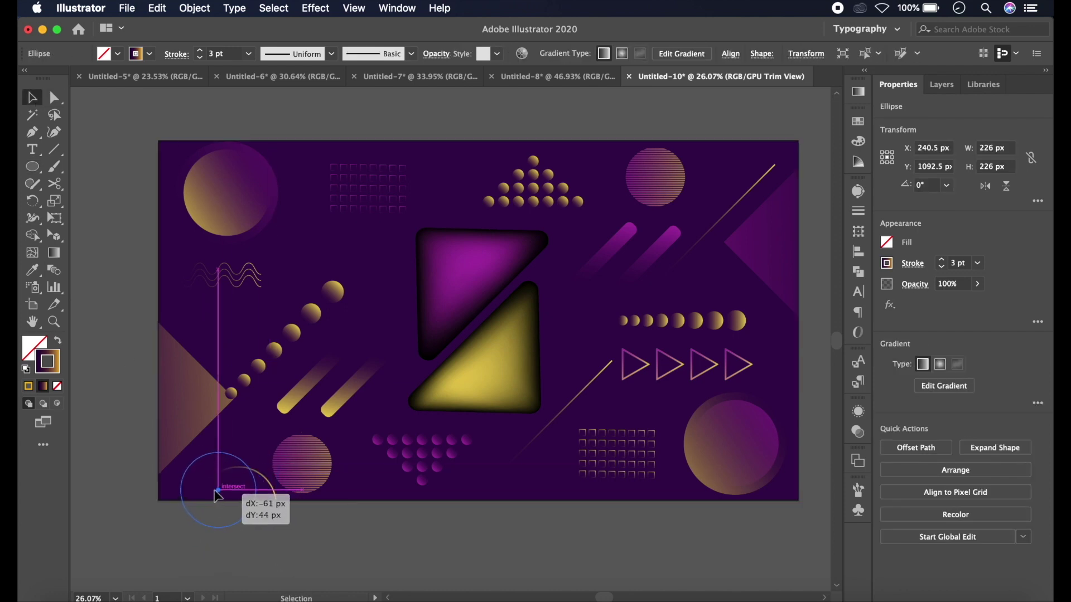
click(282, 541)
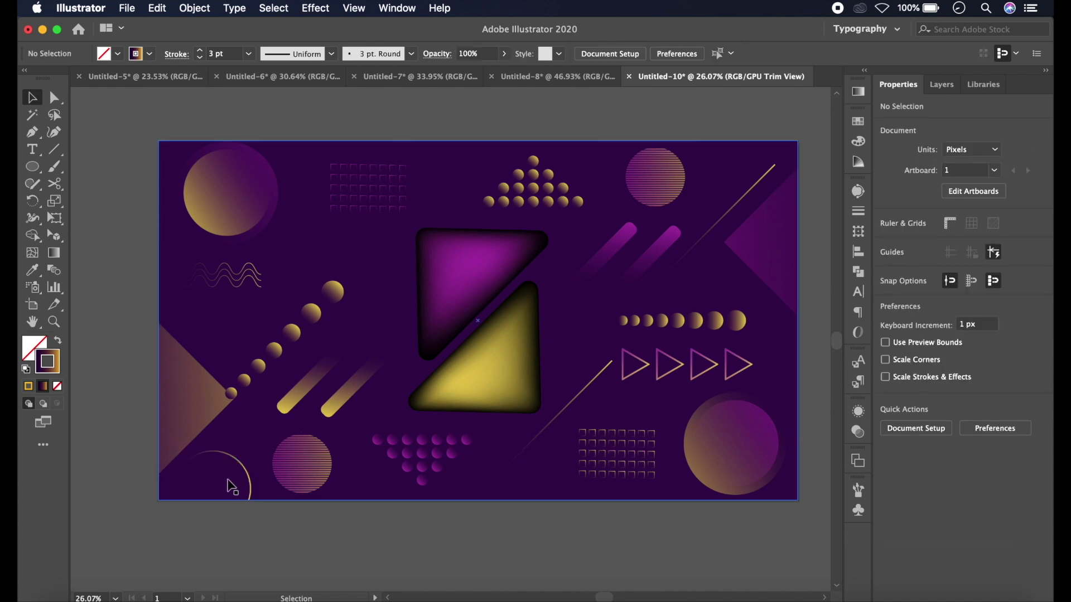
Draw a 171 × 148.5 px upside-down triangle outline and move it over the top-right corner
drag(466, 133, 495, 147)
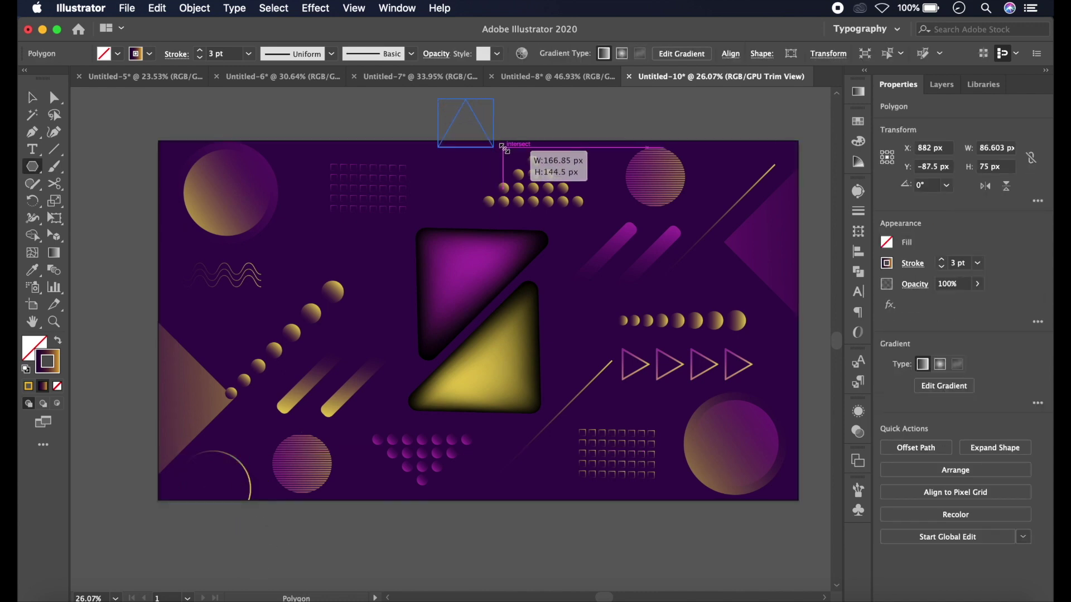
key(v)
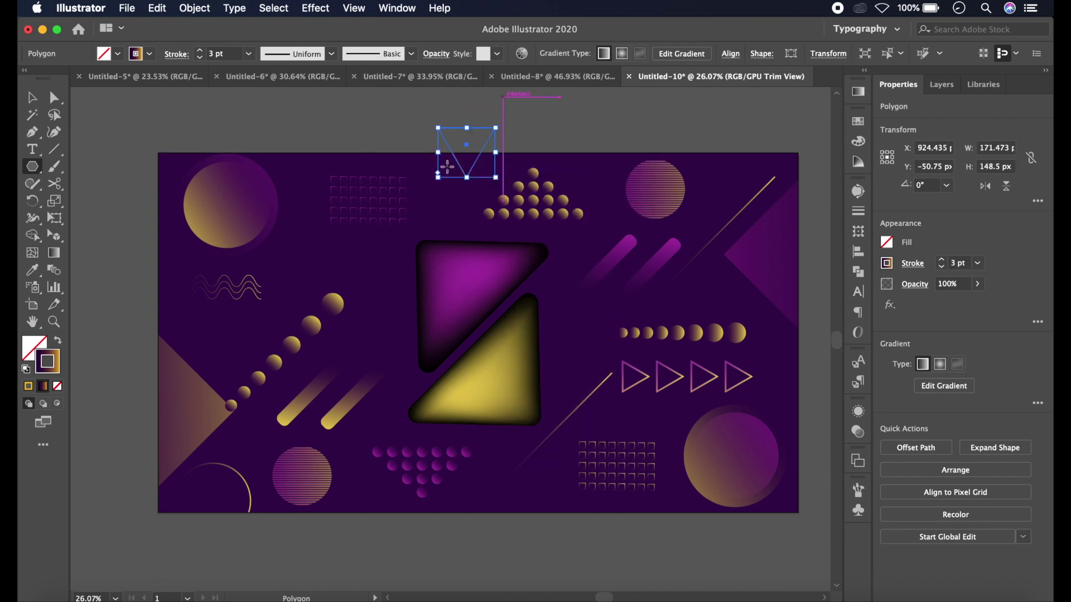
mouse_move(479, 156)
mouse_down()
mouse_move(608, 134)
mouse_move(757, 146)
mouse_up()
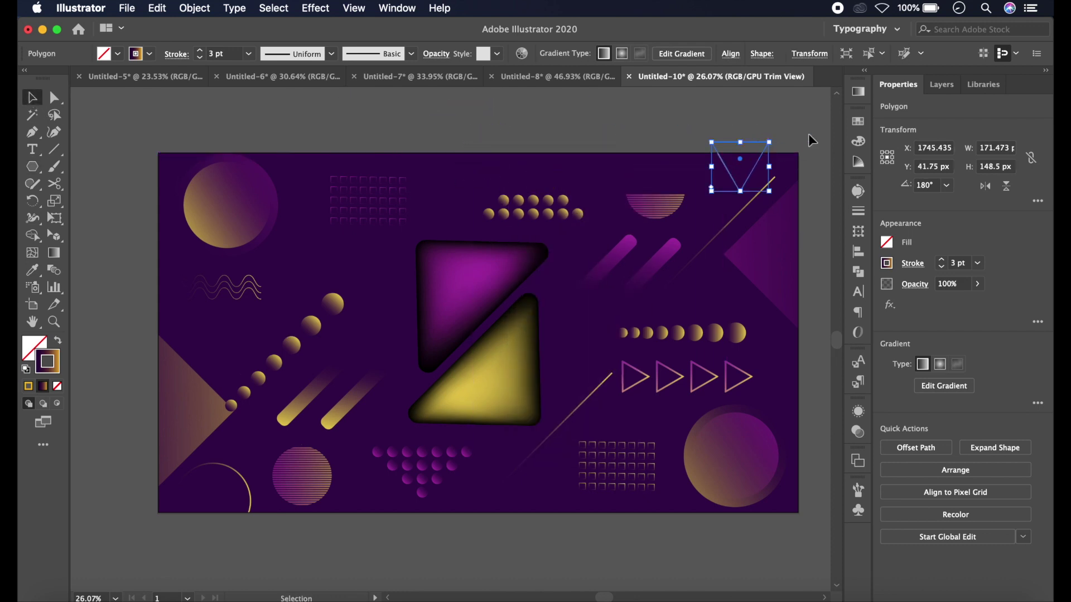
key(ctrl+z)
double_click(489, 135)
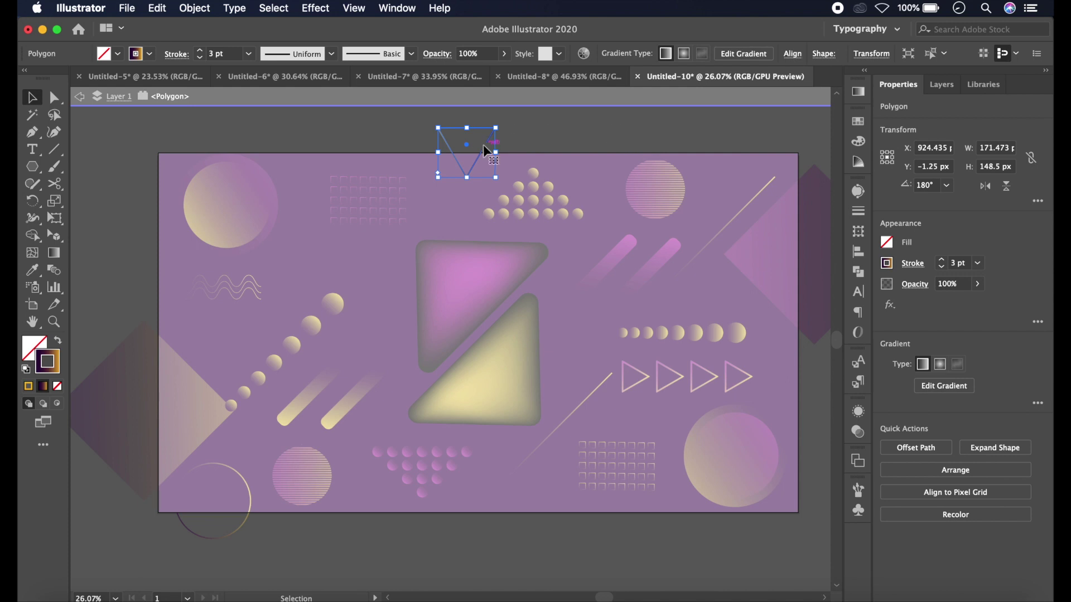
mouse_move(485, 150)
mouse_down()
mouse_move(759, 162)
mouse_move(697, 165)
mouse_up()
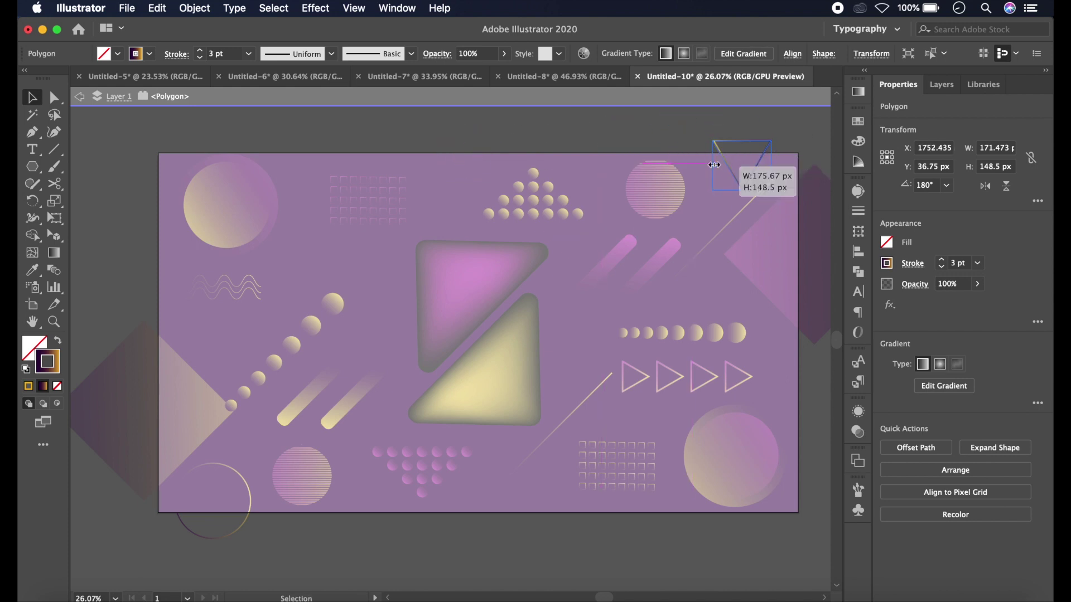
click(80, 97)
Change the triangle's yellow stroke gradient stop to purple
click(81, 100)
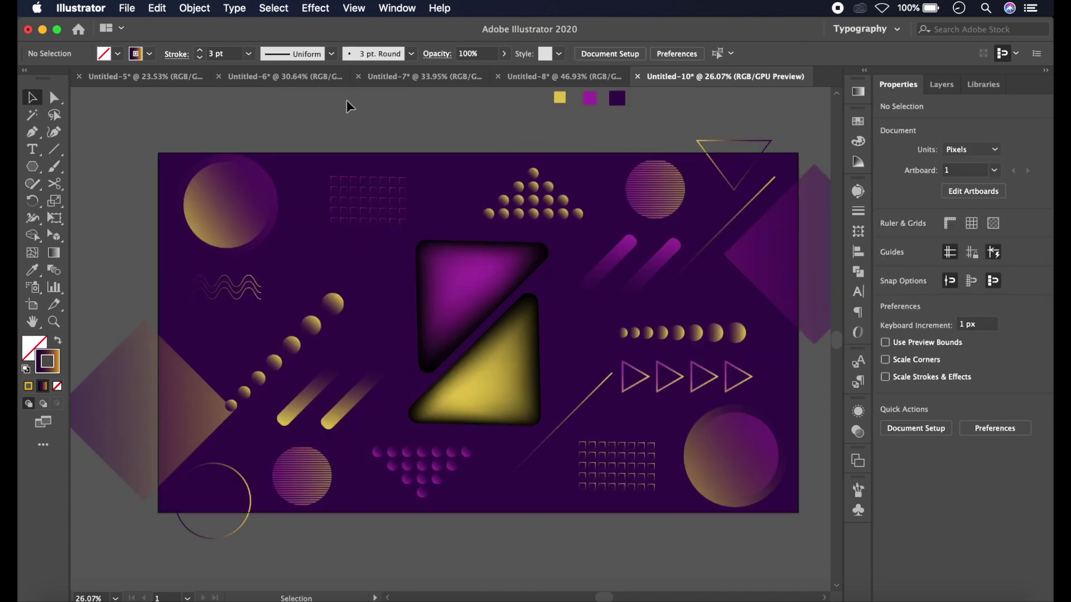
key(g)
click(677, 229)
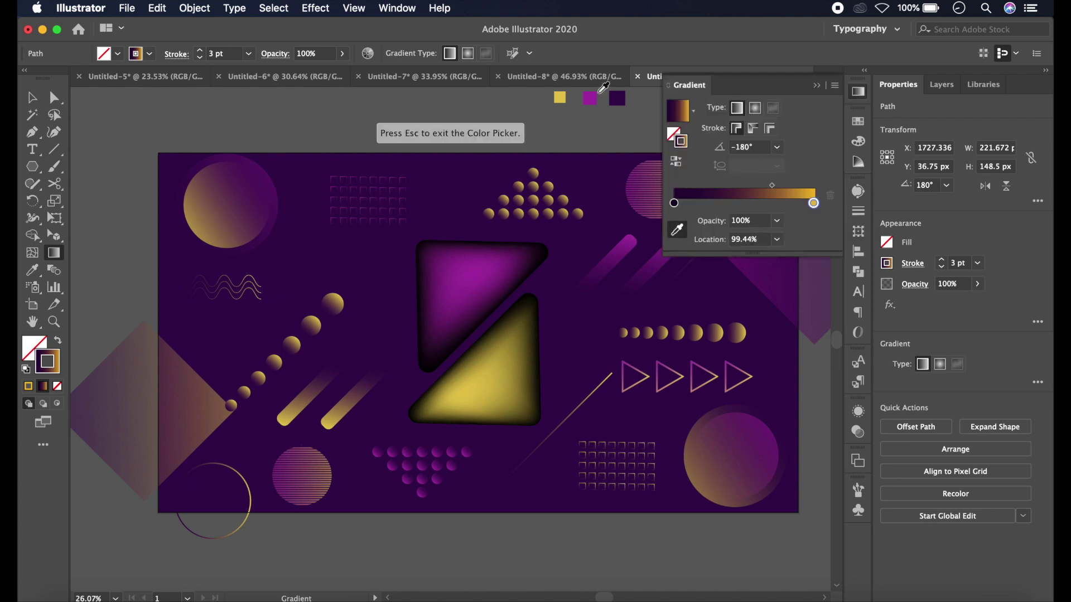
click(591, 98)
key(v)
click(333, 119)
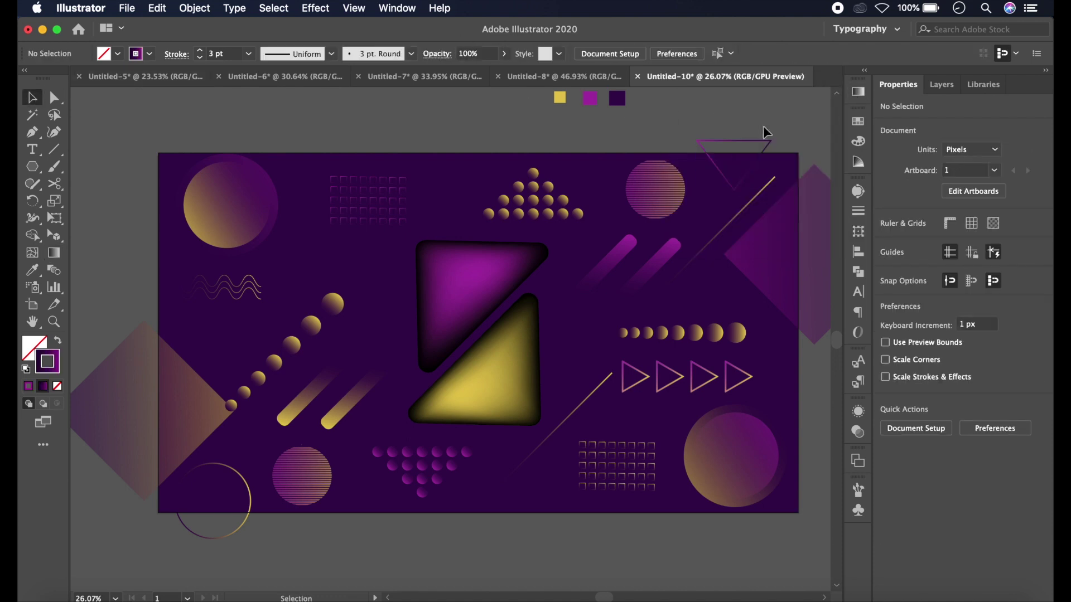
Try a new stroke gradient angle for the top-right triangle from the angle list
click(769, 140)
click(753, 141)
click(858, 92)
key(g)
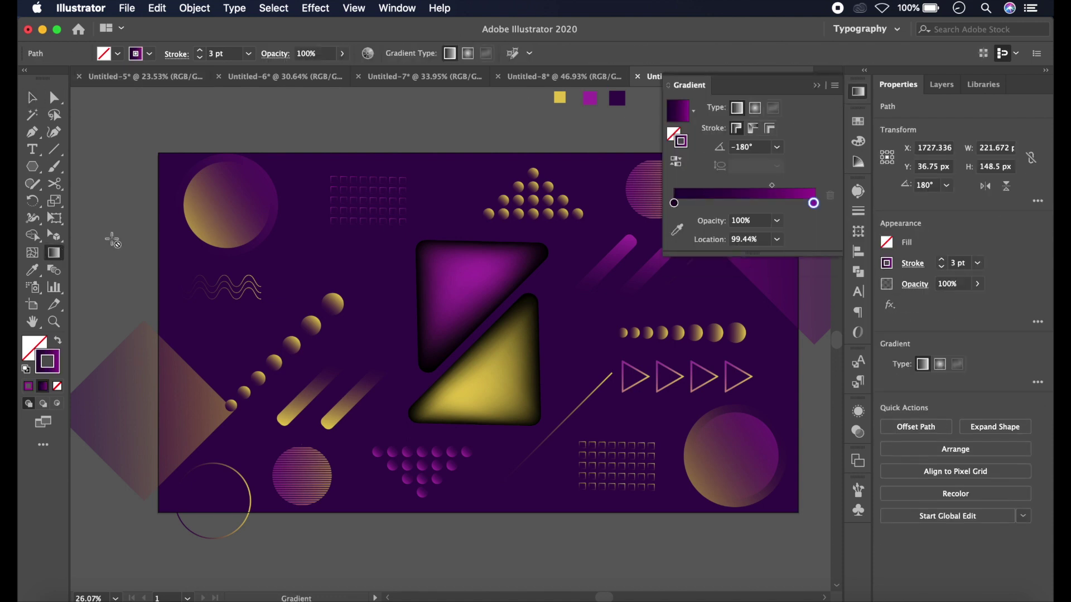
click(777, 147)
click(807, 223)
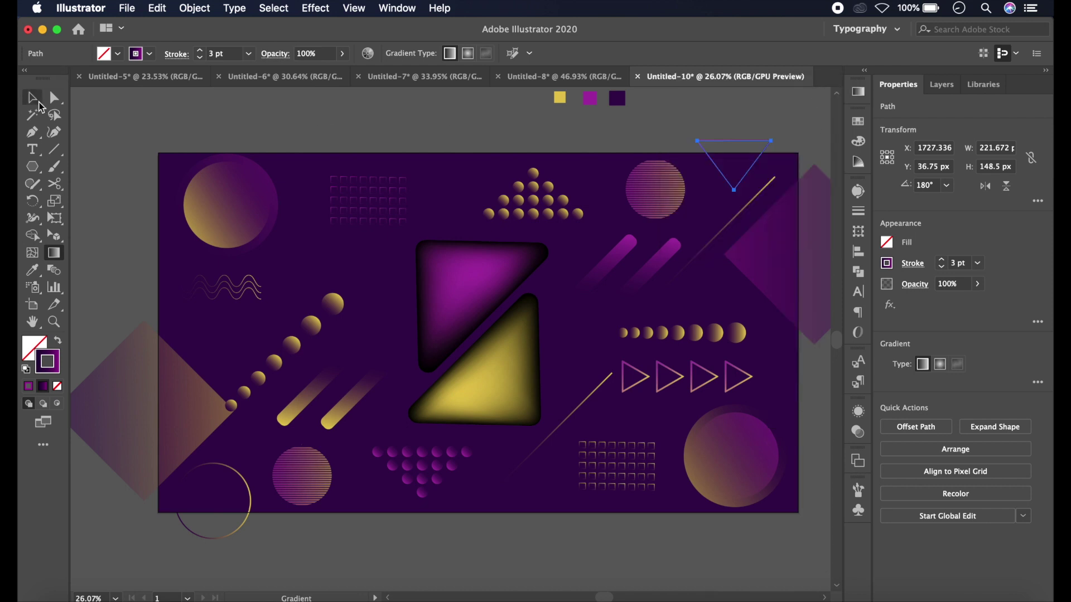
key(v)
click(115, 110)
Set the triangle's stroke gradient angle to -60°
click(723, 146)
key(g)
click(777, 147)
click(795, 252)
key(v)
click(120, 119)
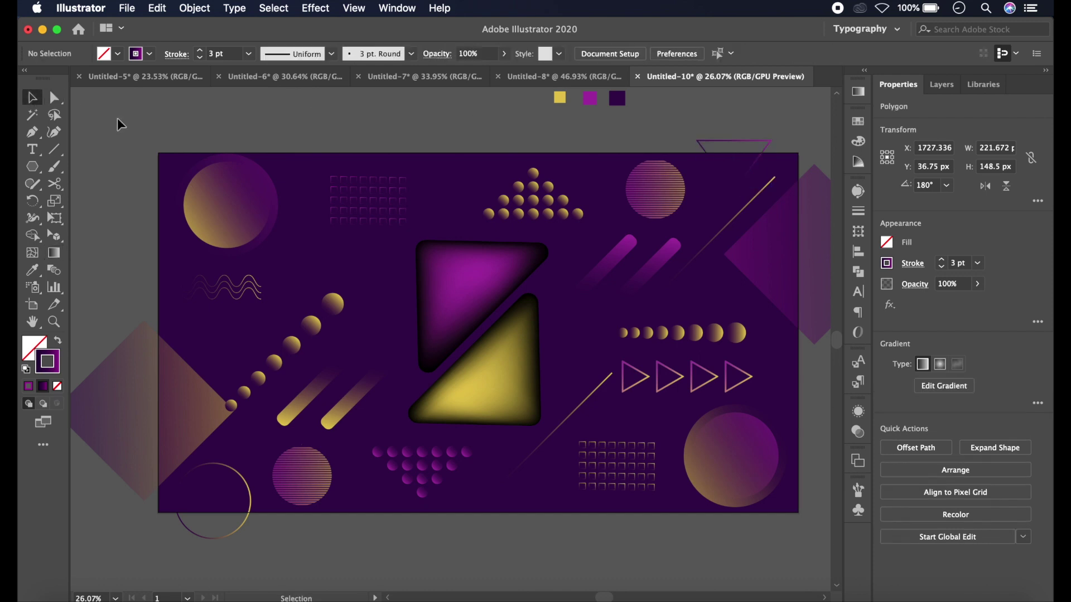
key(g)
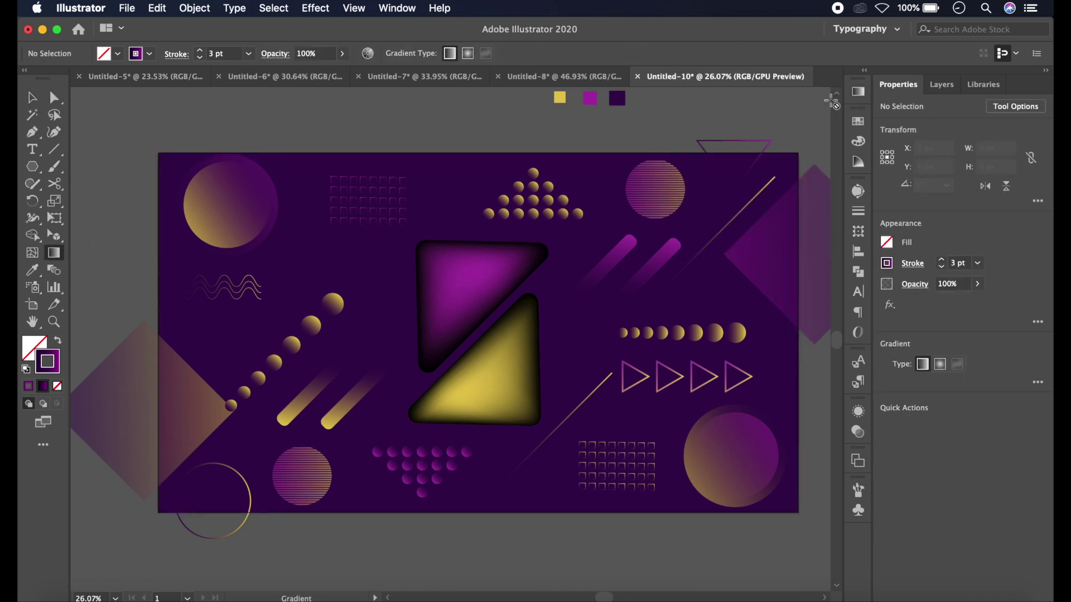
key(v)
Widen the top-right triangle outline to 269 px
click(734, 141)
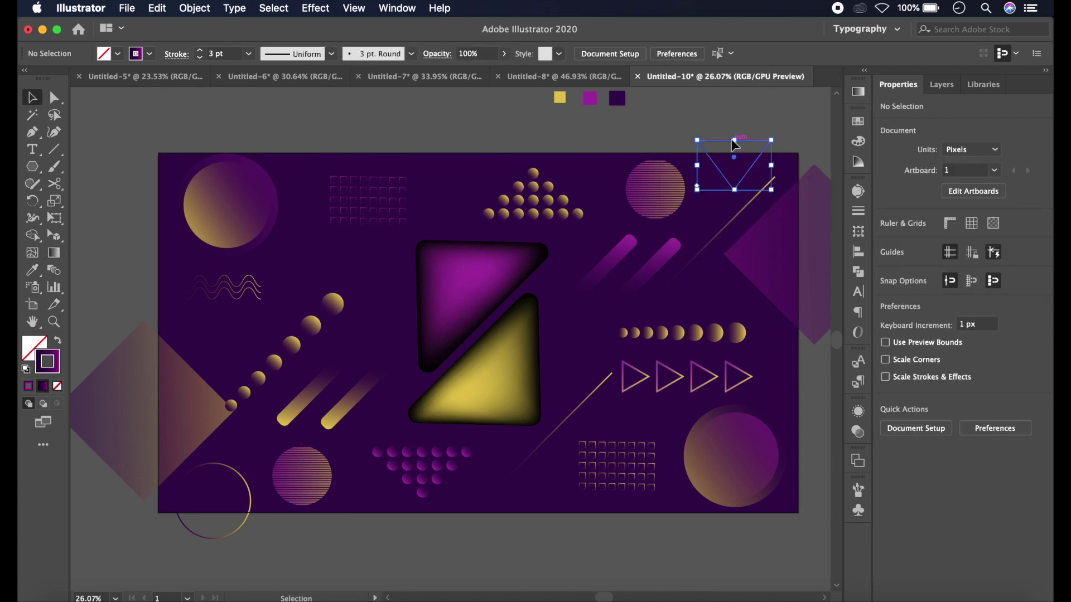
key(g)
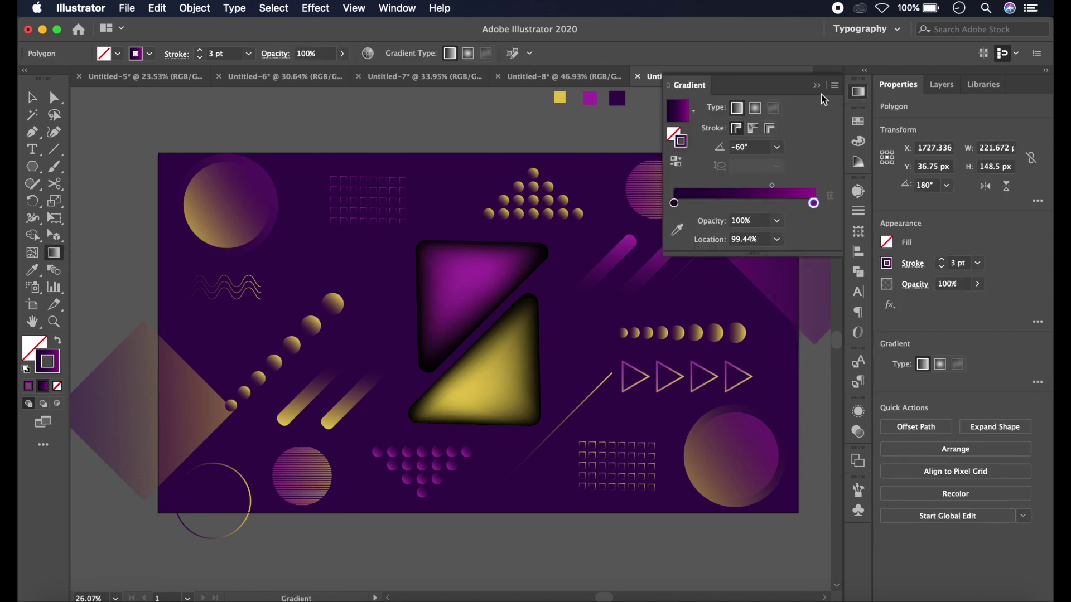
key(v)
click(153, 120)
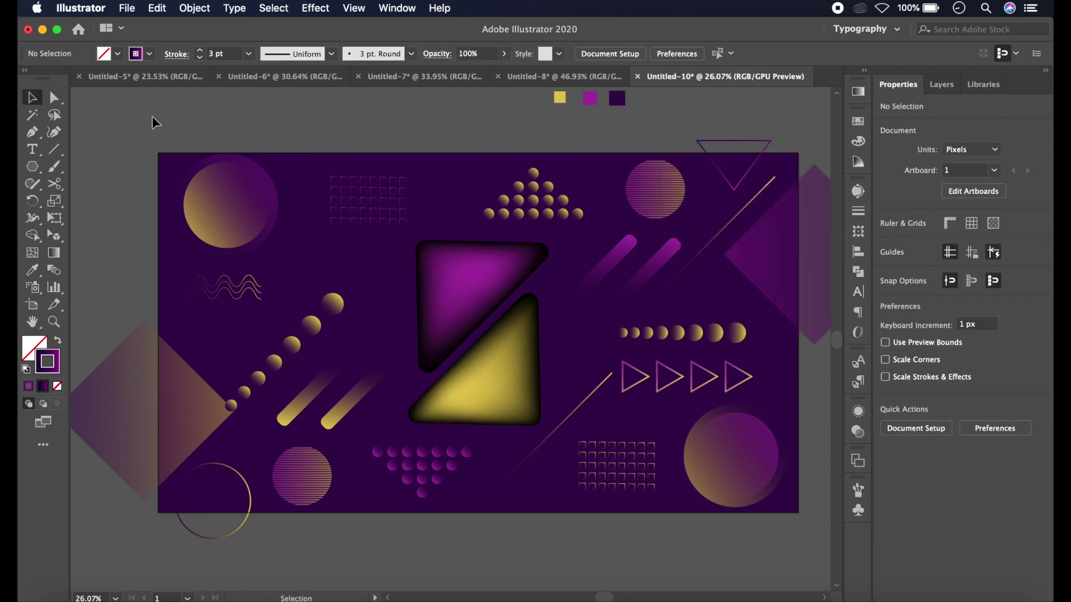
click(768, 147)
drag(770, 165, 787, 162)
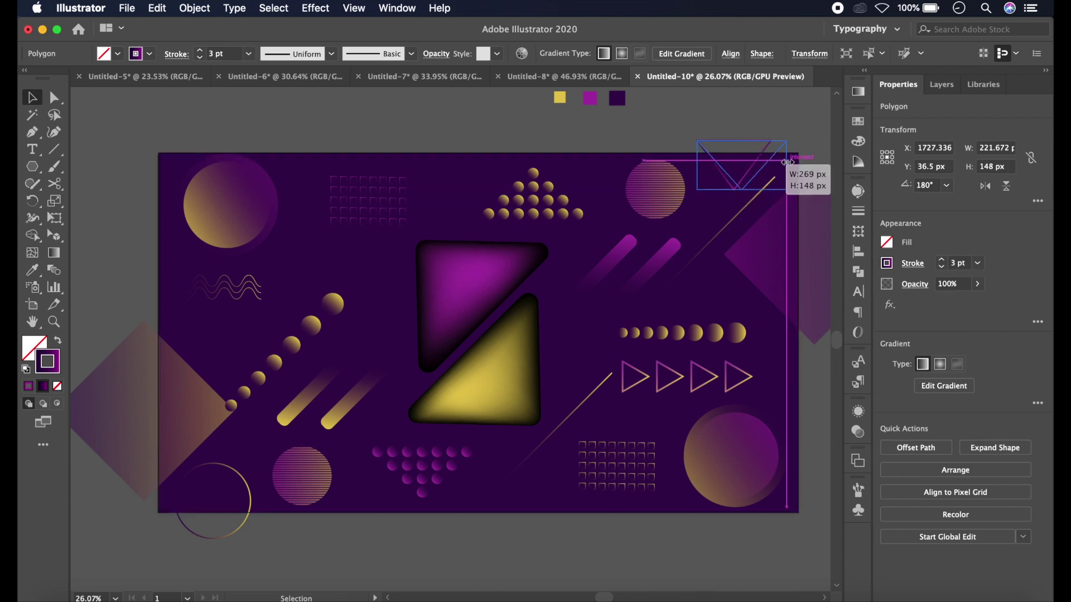
click(386, 116)
Review the triangle's purple stroke gradient in the Gradient panel, then deselect
click(717, 146)
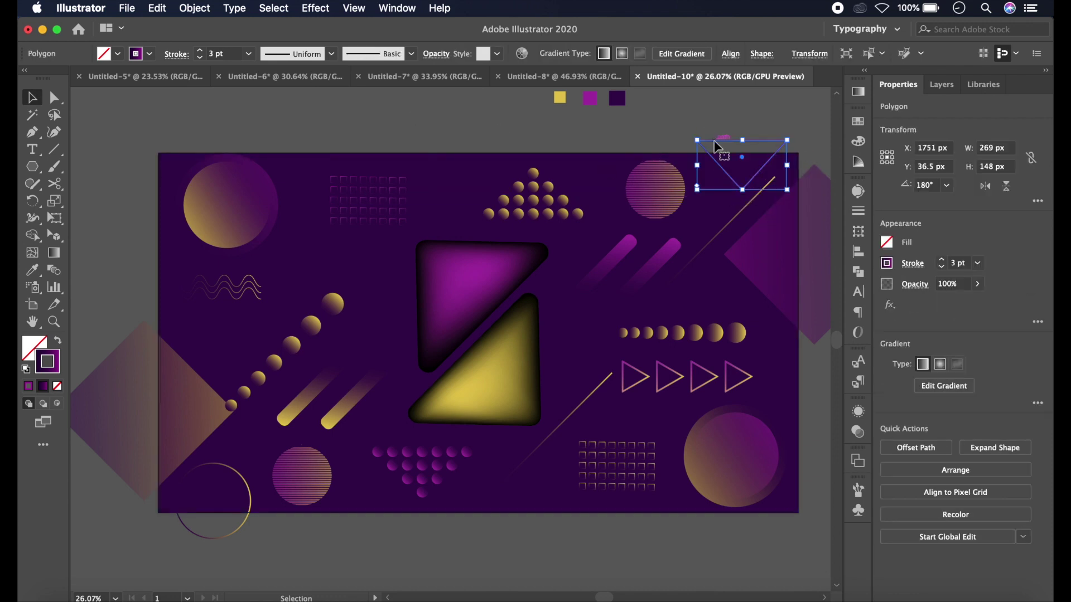
key(g)
key(ctrl+F9)
key(ctrl+F9)
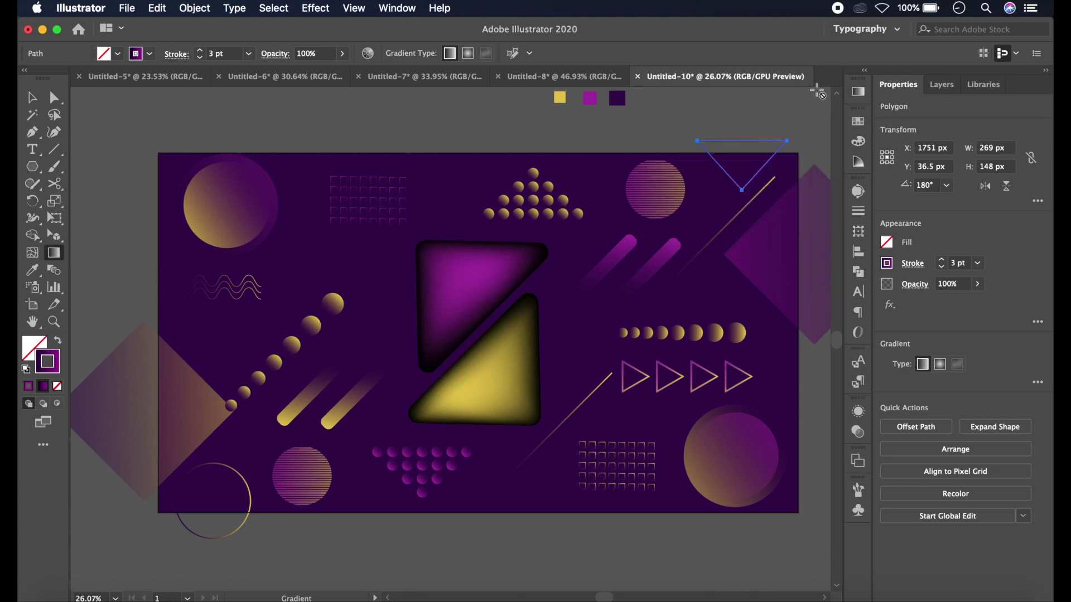
key(v)
click(112, 129)
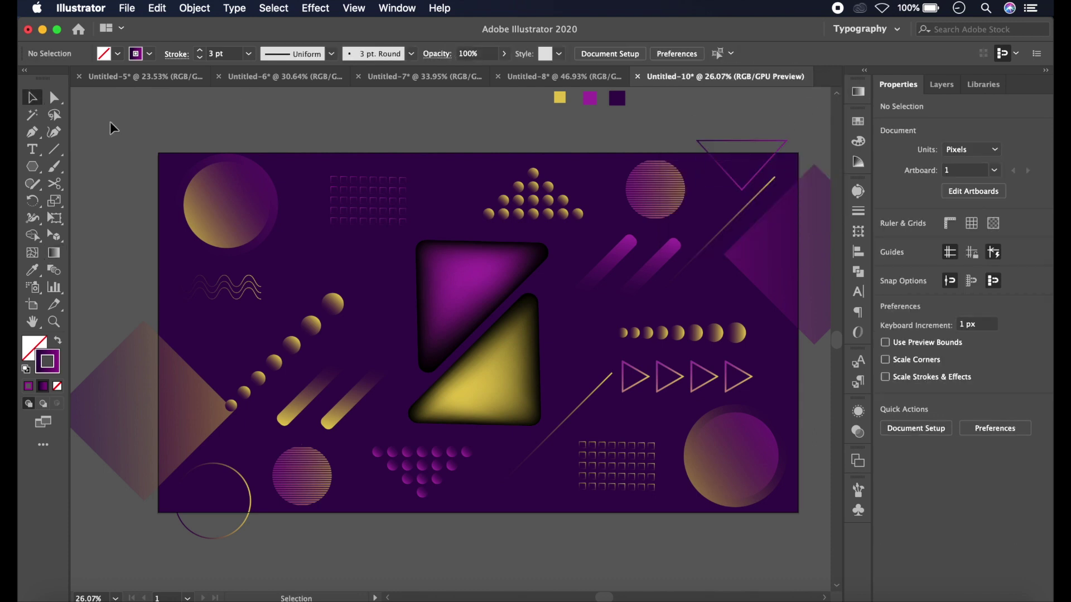
click(789, 155)
click(755, 166)
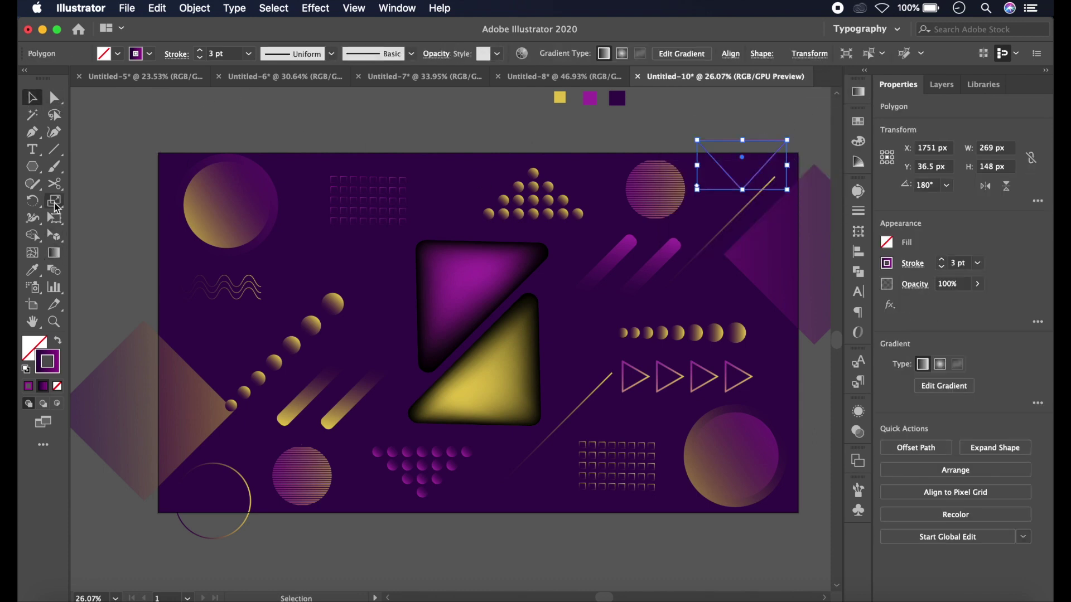
key(g)
key(ctrl+F9)
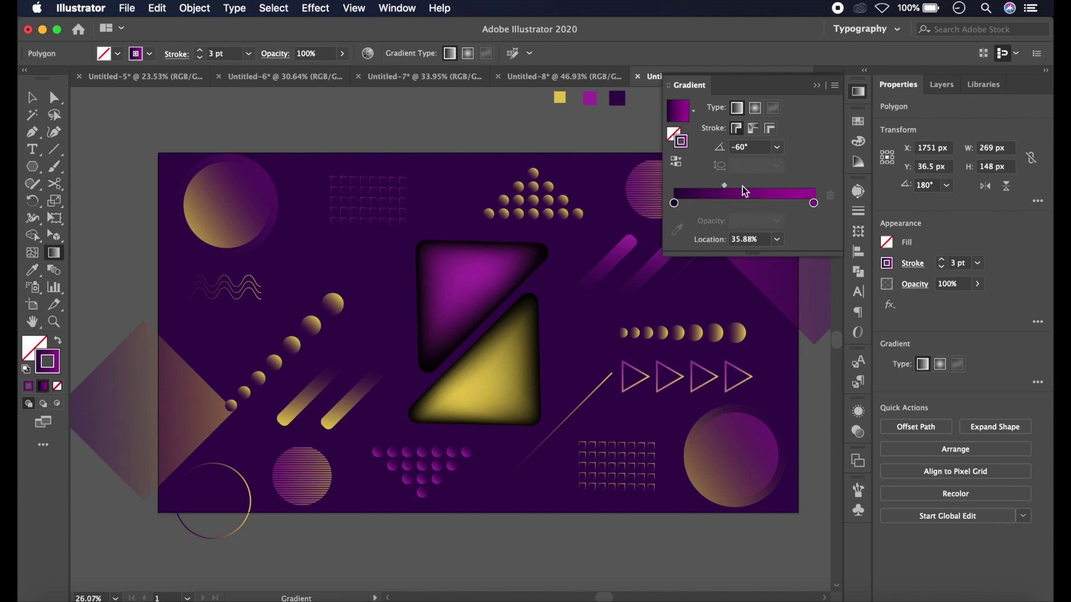
key(ctrl+F9)
key(v)
click(112, 112)
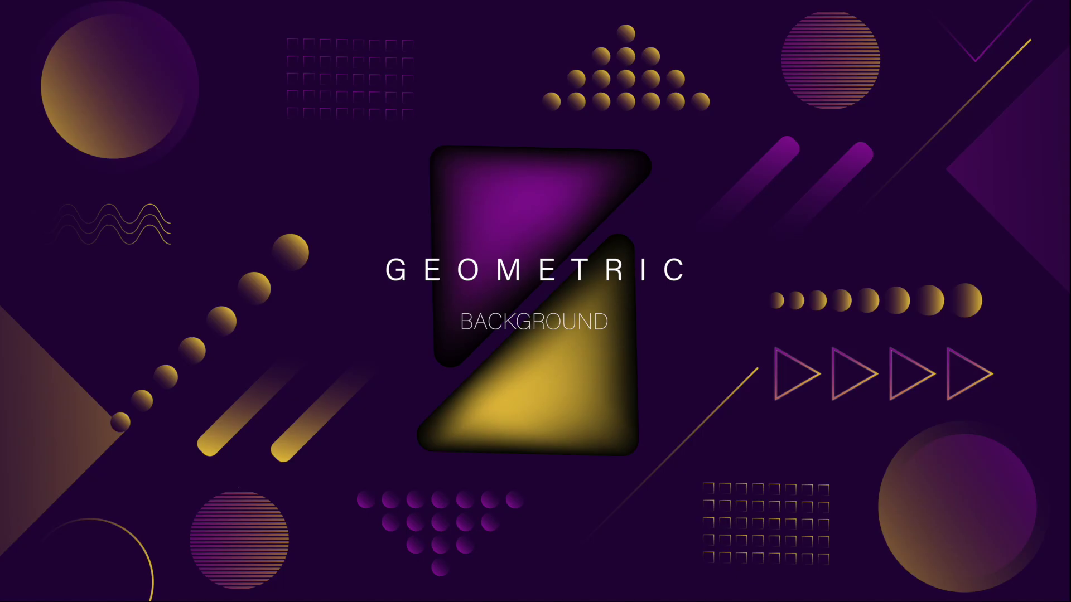